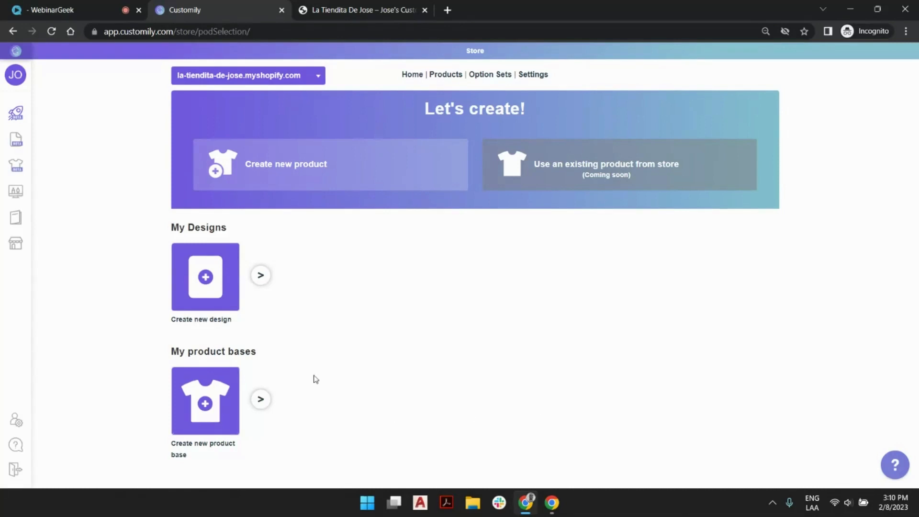
Start a new product from the Gearment catalog, browse its pages, and choose the Heavy Blend Crewneck Sweatshirt
click(435, 171)
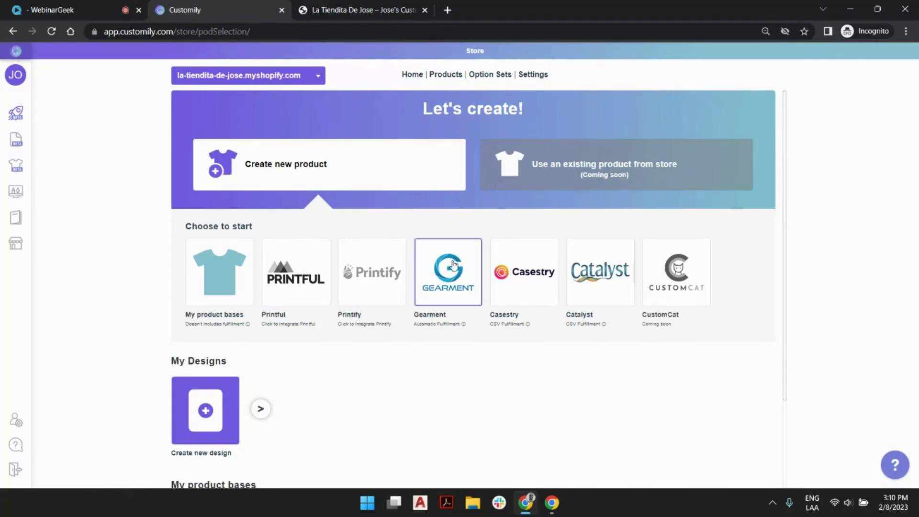
click(455, 265)
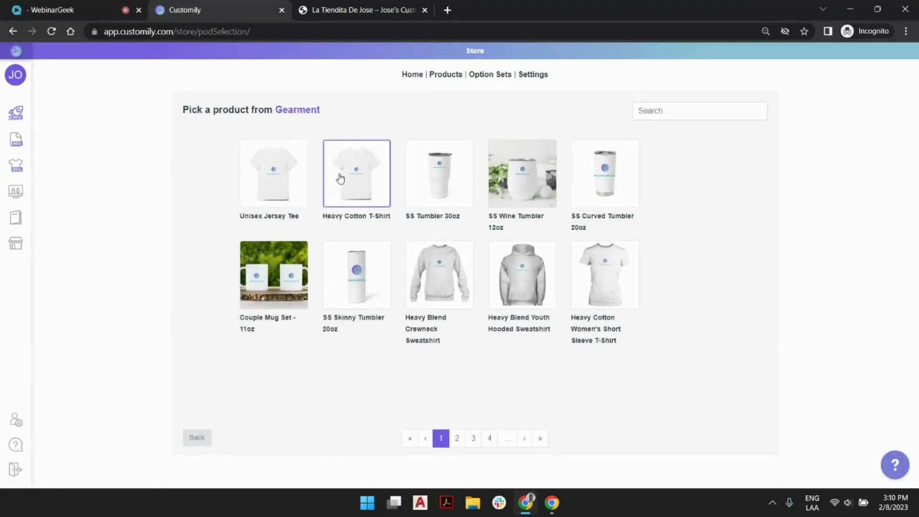
click(457, 440)
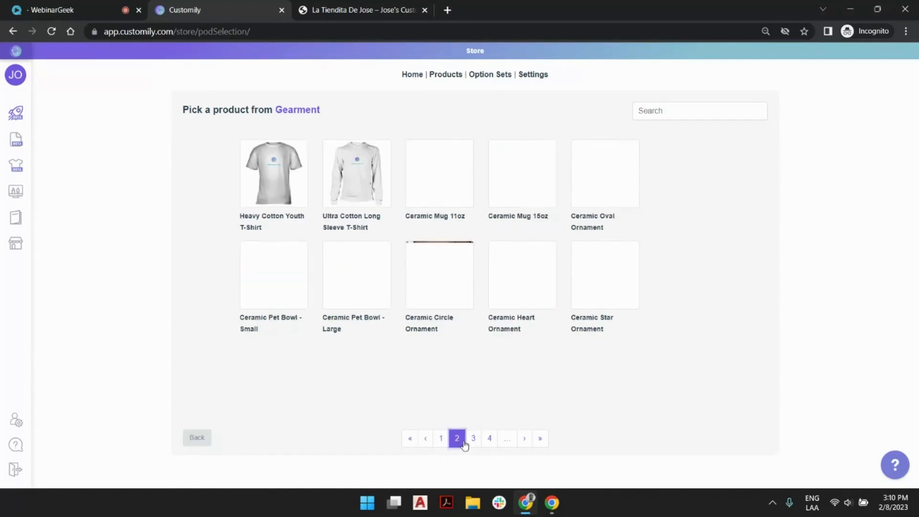
click(473, 439)
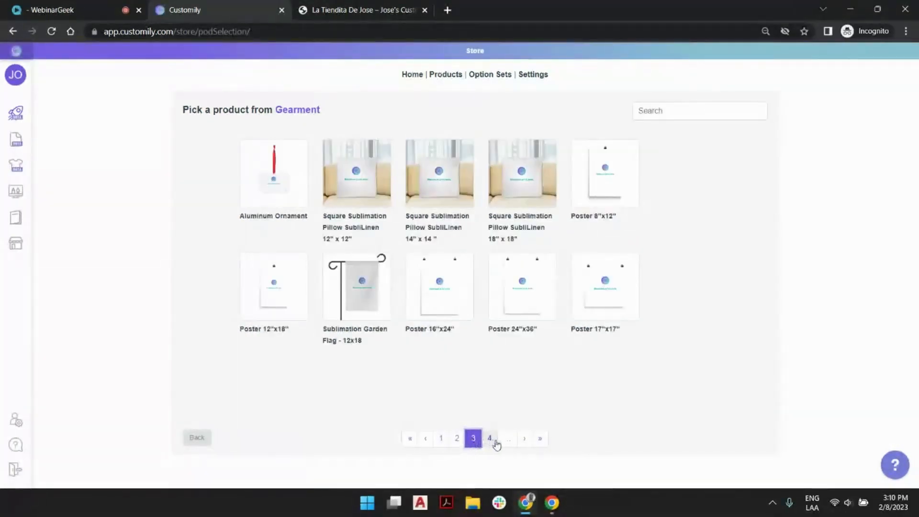
click(538, 441)
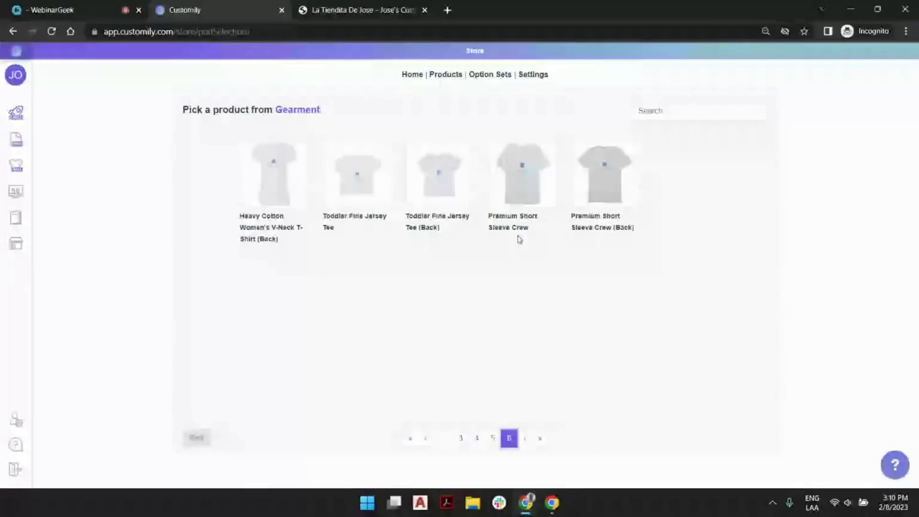
click(410, 439)
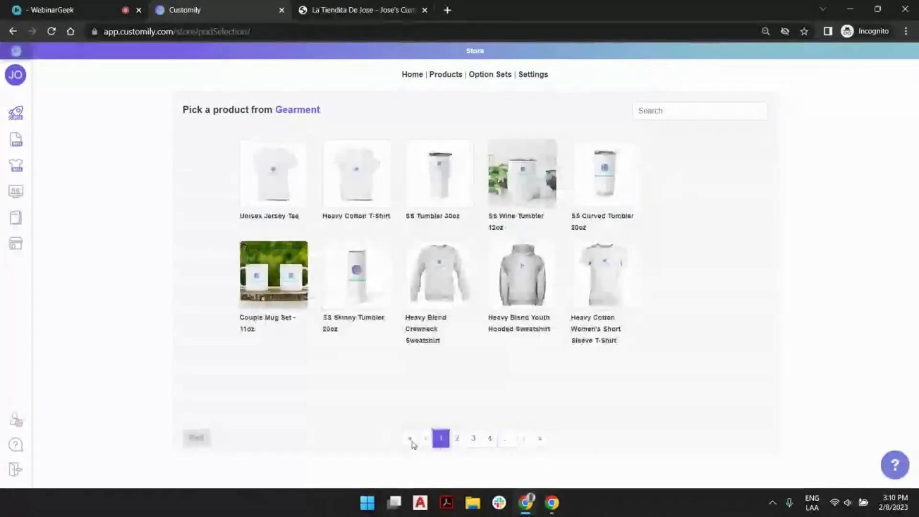
click(436, 285)
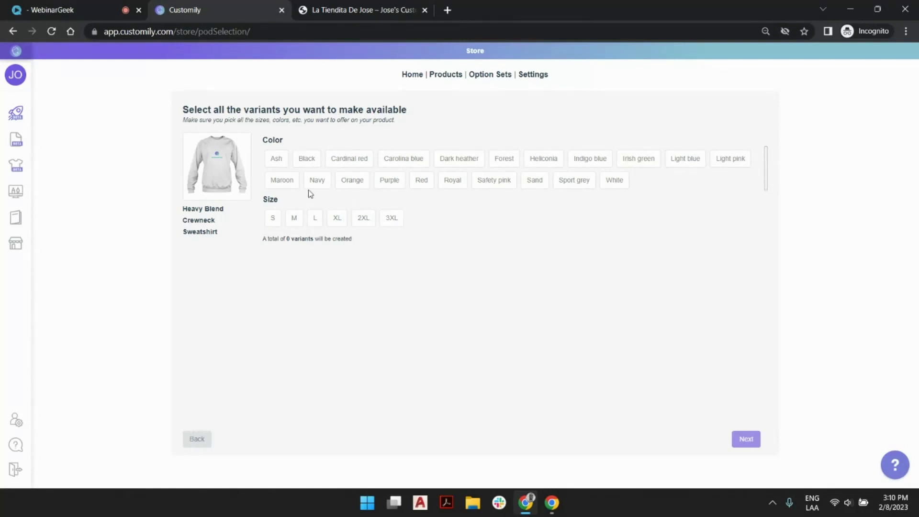
Select the sweatshirt colors Ash, Carolina blue, Light blue, Light pink, Safety pink, Sand and White
click(278, 160)
click(350, 159)
click(388, 160)
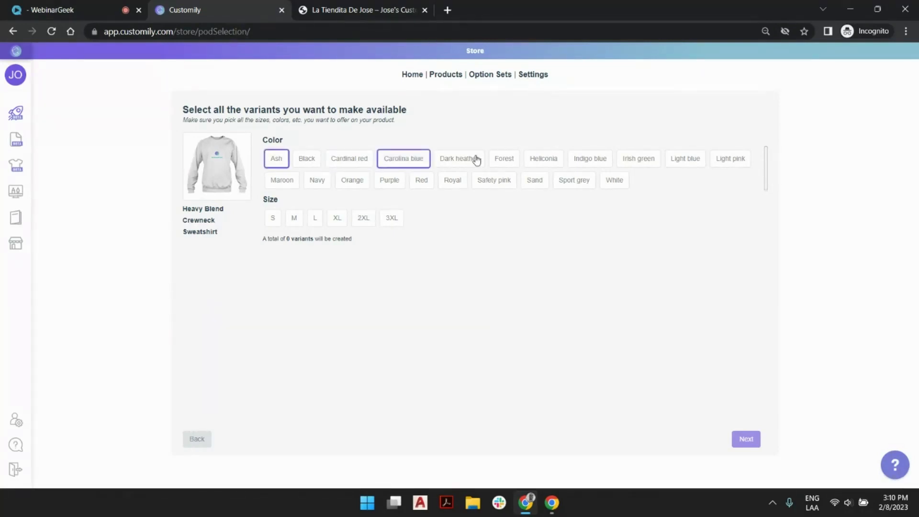
click(685, 159)
click(722, 160)
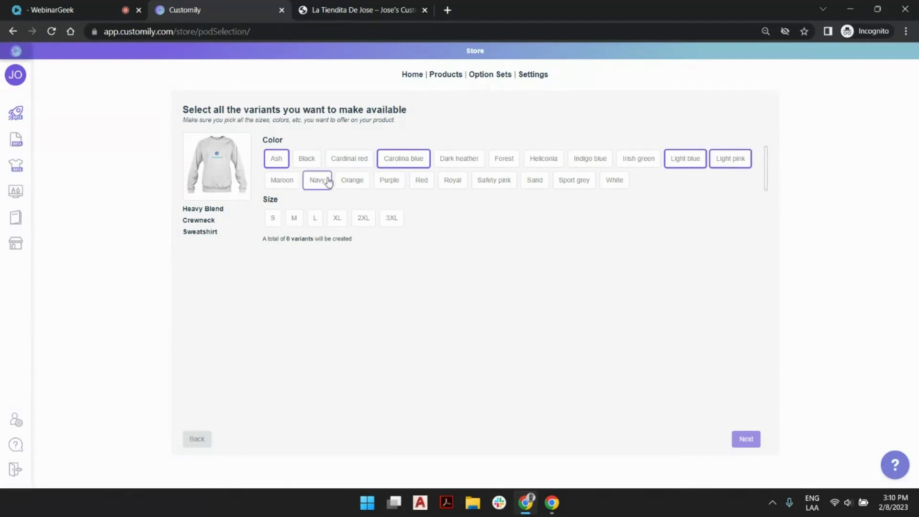
click(497, 181)
click(531, 181)
click(616, 182)
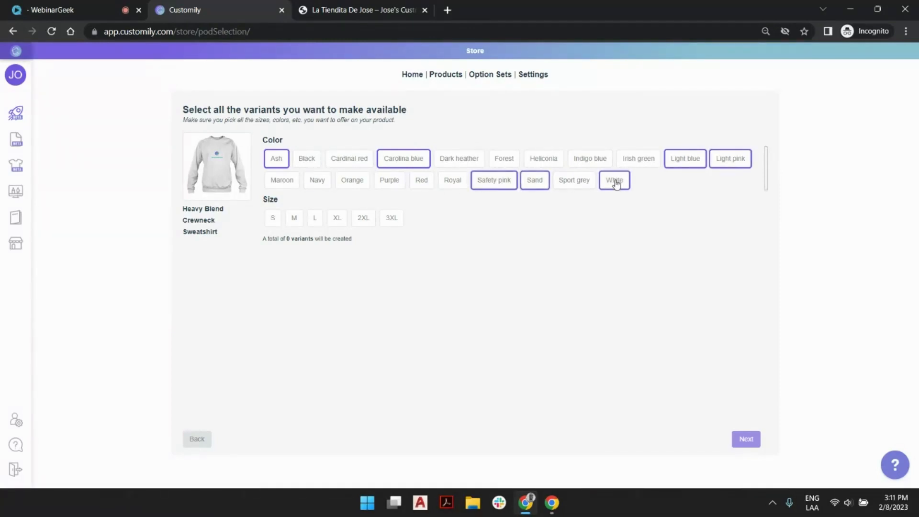
Make sizes S, M and L available for the sweatshirt and continue to the design choice
click(279, 219)
click(294, 219)
click(314, 219)
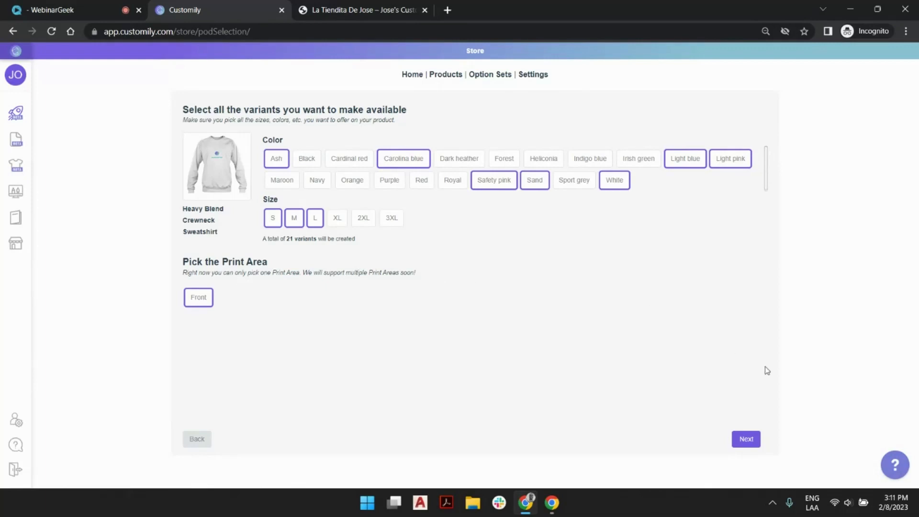
click(745, 437)
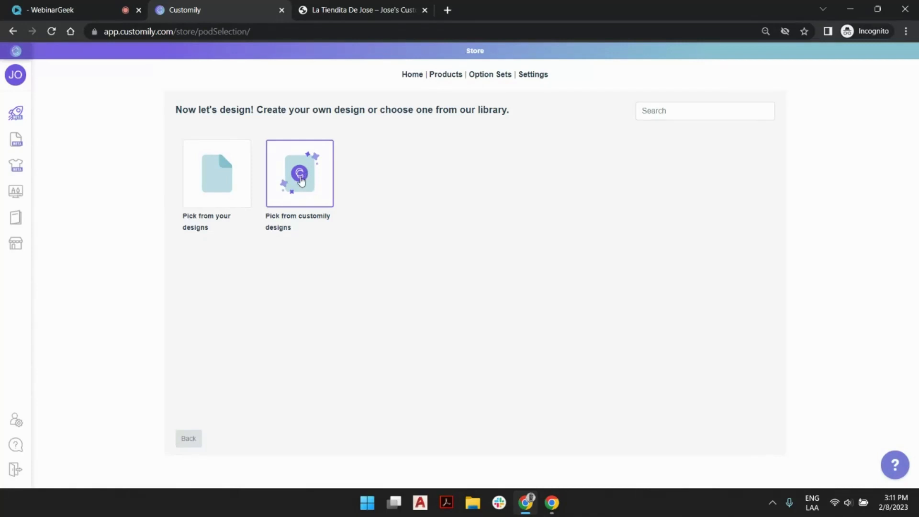
Browse the Customily design library and apply the "World's best Dog Mom" design to the sweatshirt
click(302, 181)
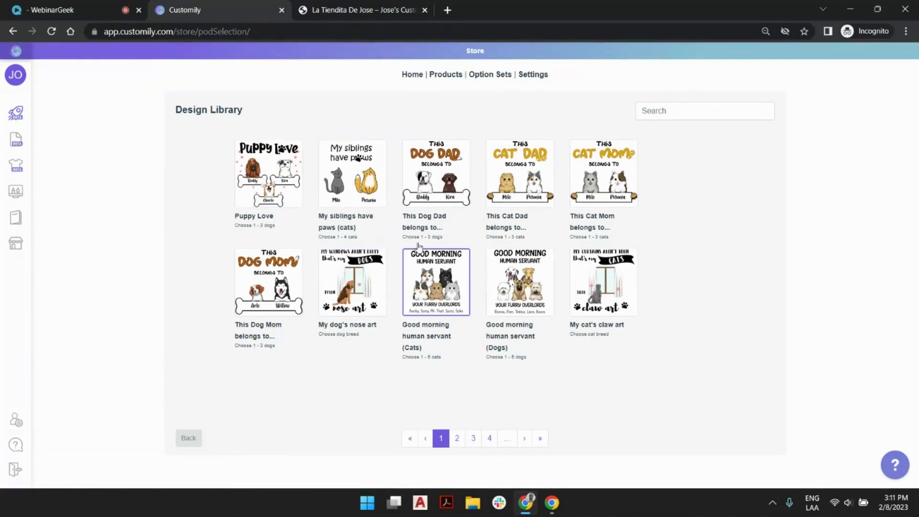
click(474, 439)
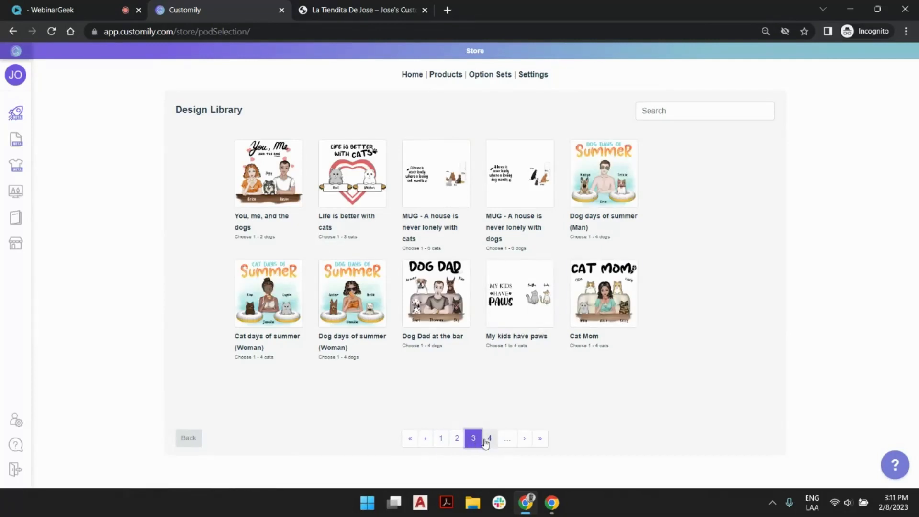
click(540, 441)
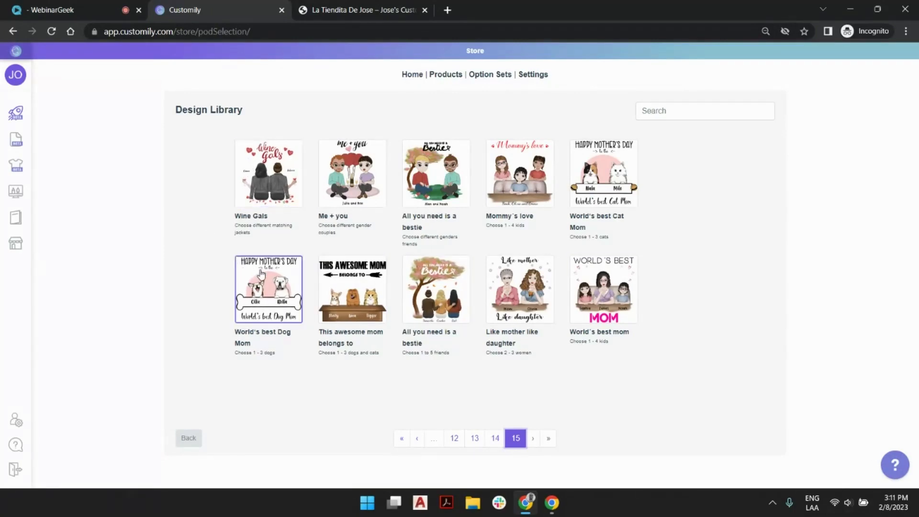
click(283, 282)
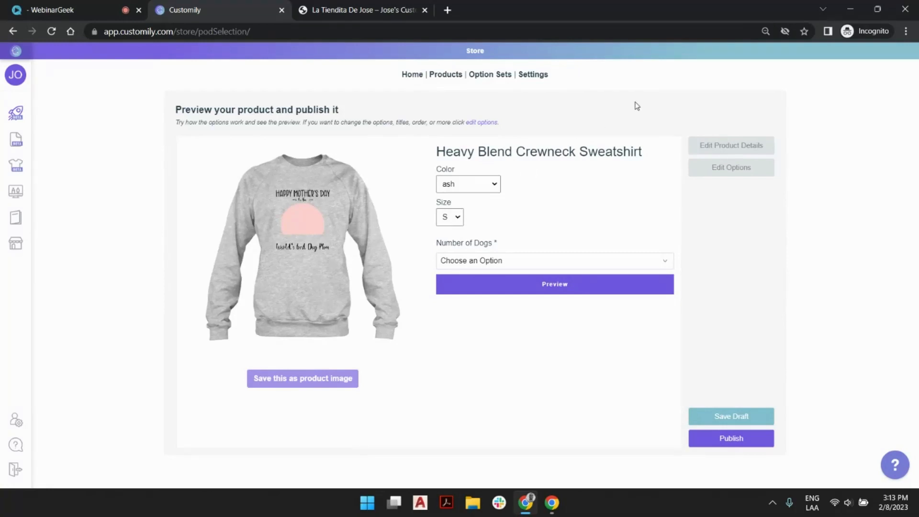
Open the product details for editing and change the title to "Happy Mother's Day Sweatshirt"
click(733, 150)
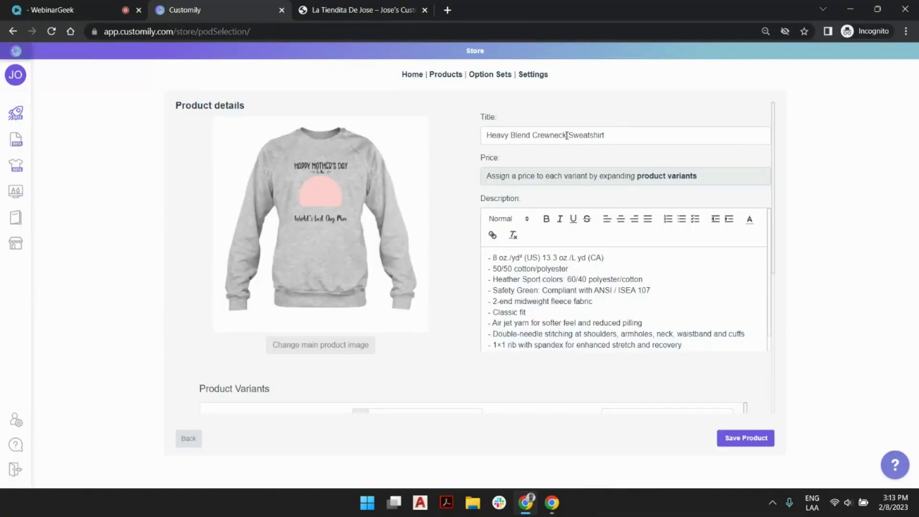
drag(567, 136, 466, 137)
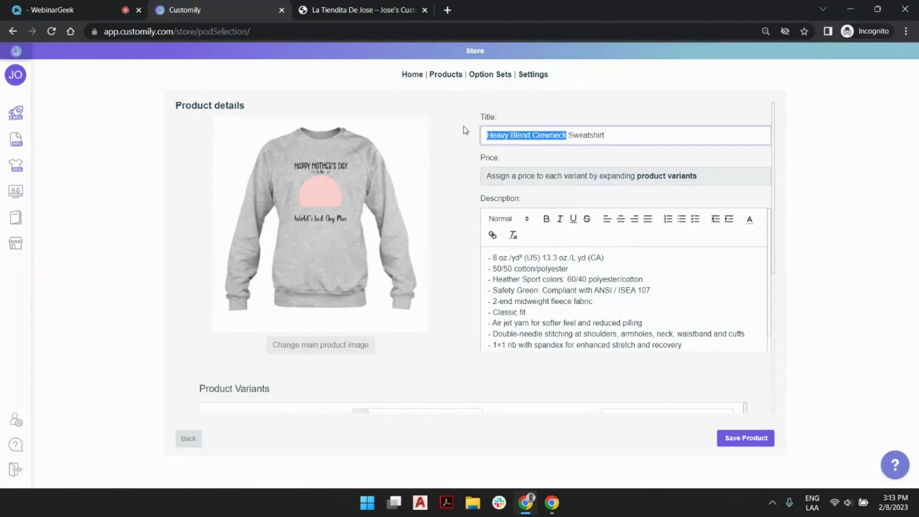
text(Happy Mothe)
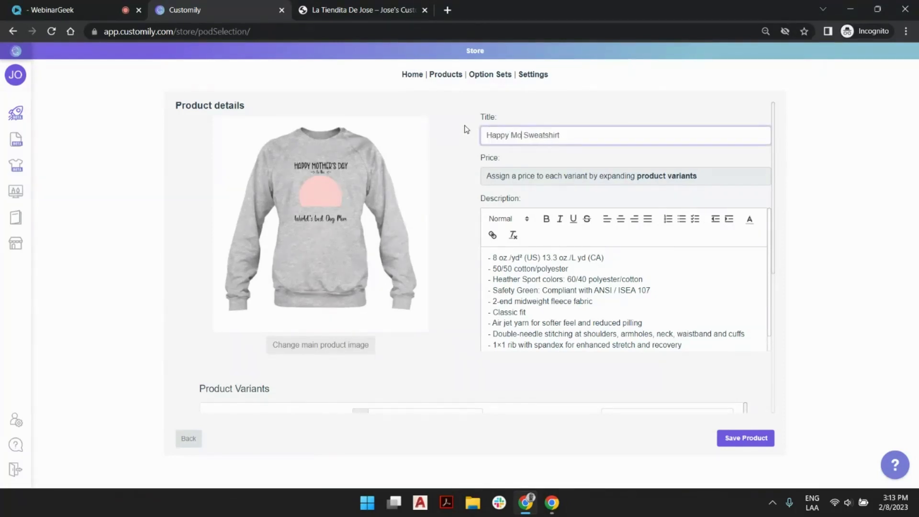
text(r's Day)
Set the price to $30.0 for the ash / S, light blue / L, and light pink S, M and L variants
scroll(602, 266, down, 5)
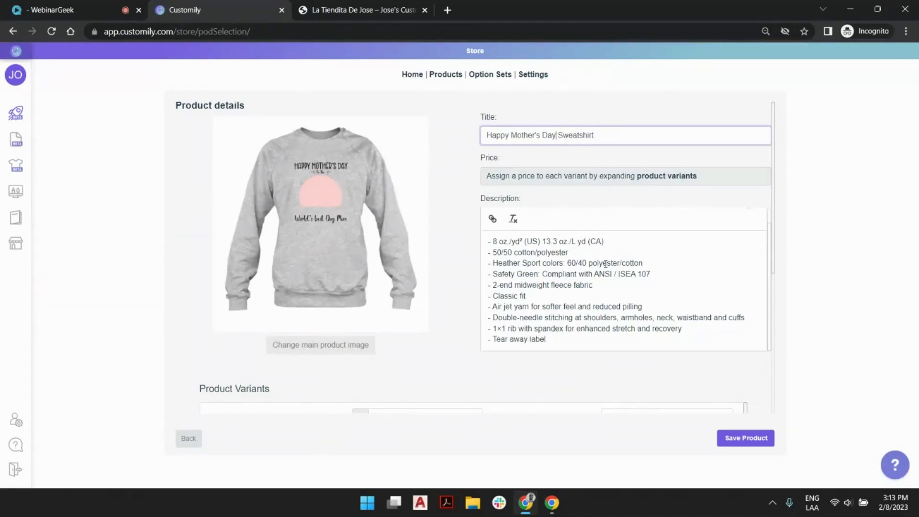
scroll(733, 238, down, 3)
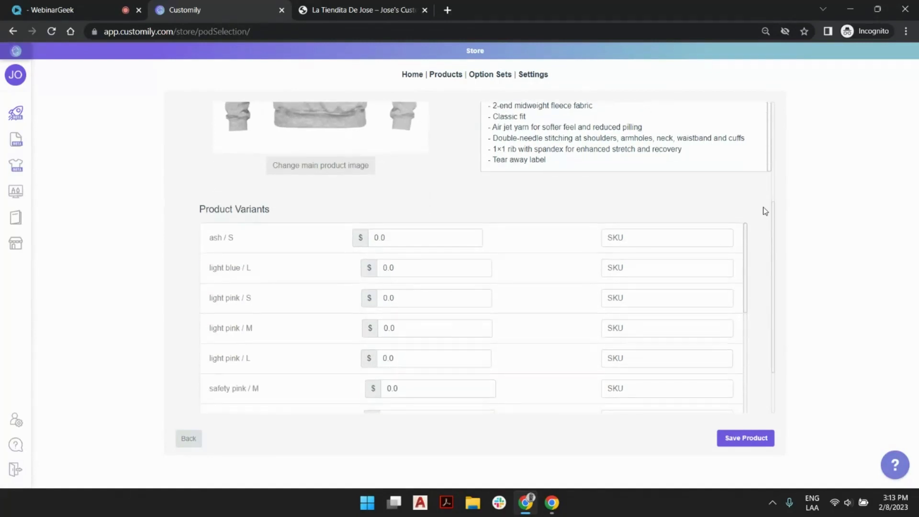
scroll(759, 176, down, 1)
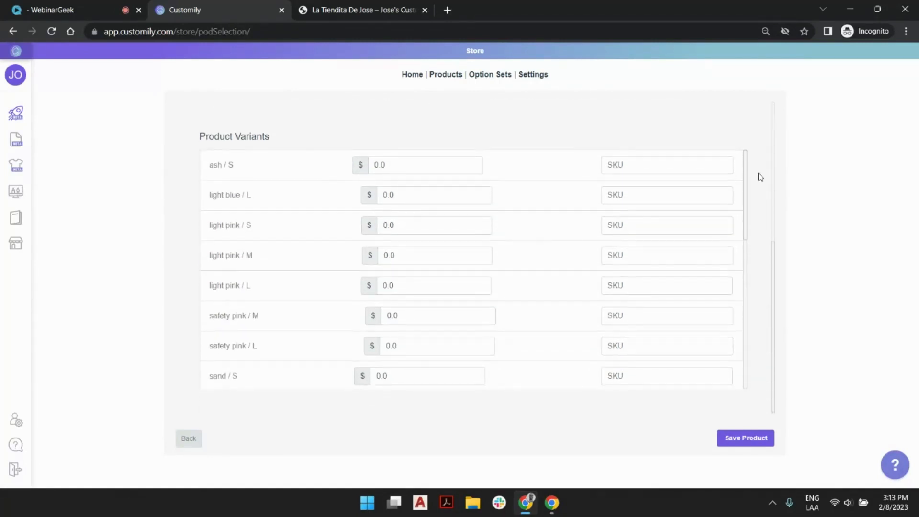
click(374, 165)
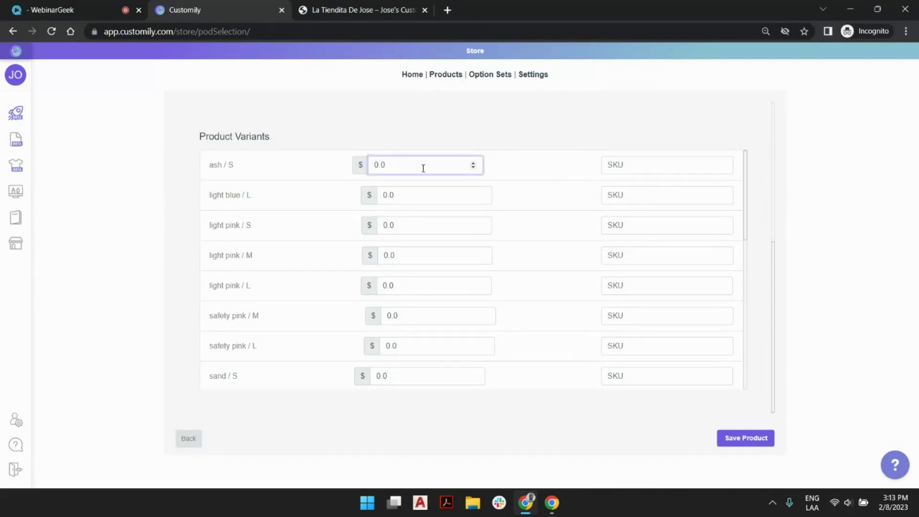
text(3)
click(383, 196)
text(3)
click(383, 225)
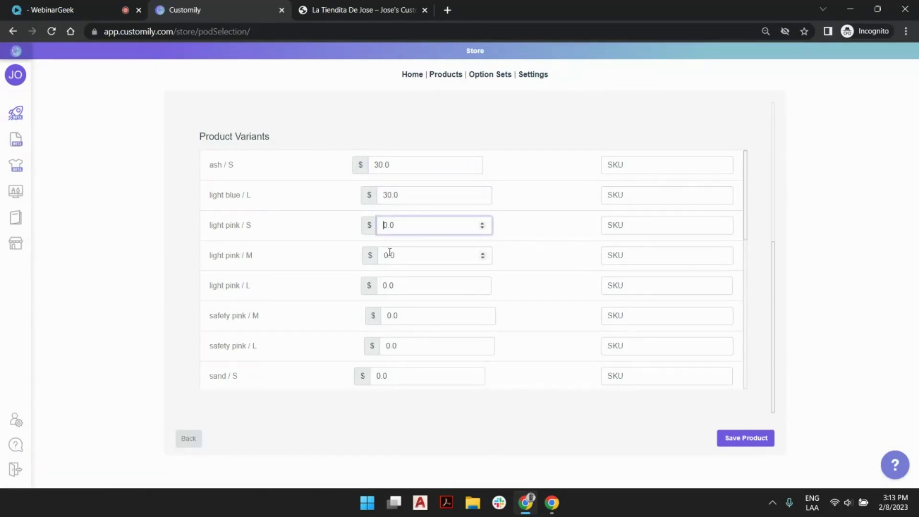
text(3)
click(384, 255)
text(3)
click(384, 286)
text(3)
Price the safety pink M and L variants and the sand S, M and L variants at $30.0 each
click(389, 316)
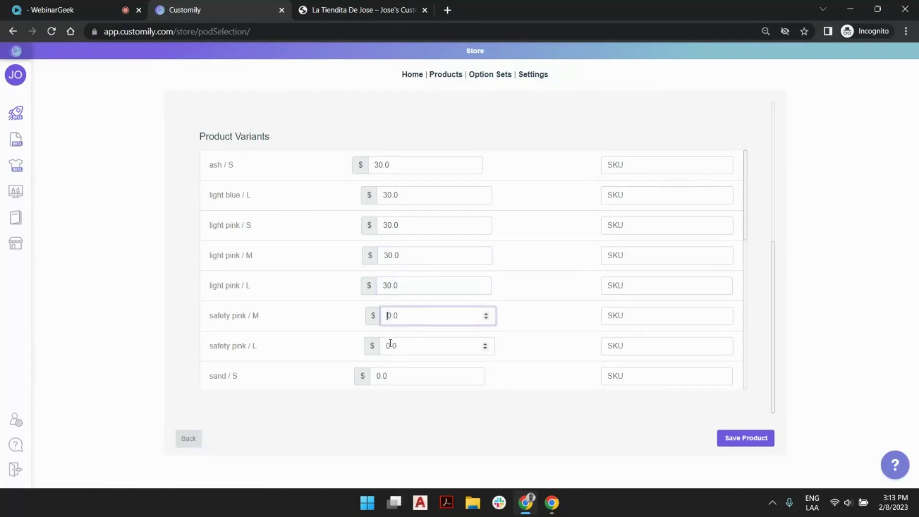
text(3)
click(386, 346)
text(3)
click(380, 376)
scroll(489, 279, down, 3)
text(3)
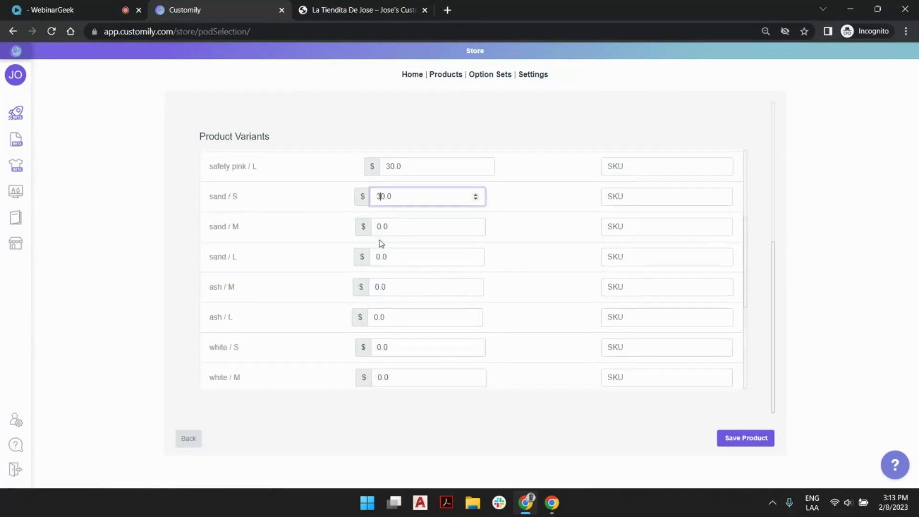
click(376, 227)
text(3)
click(379, 257)
text(3)
Set the ash M and L and white S and M variant prices to $30.0
click(379, 287)
text(3)
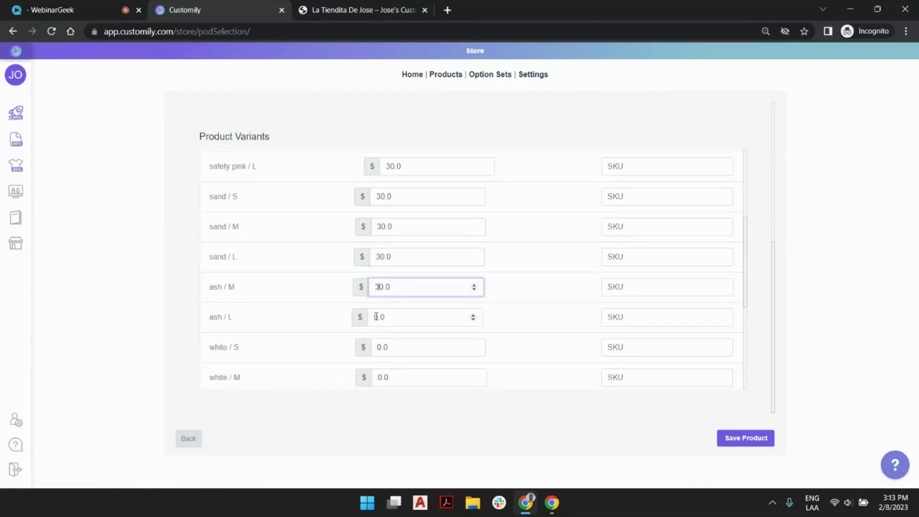
click(375, 317)
text(3)
drag(376, 346, 381, 346)
text(3)
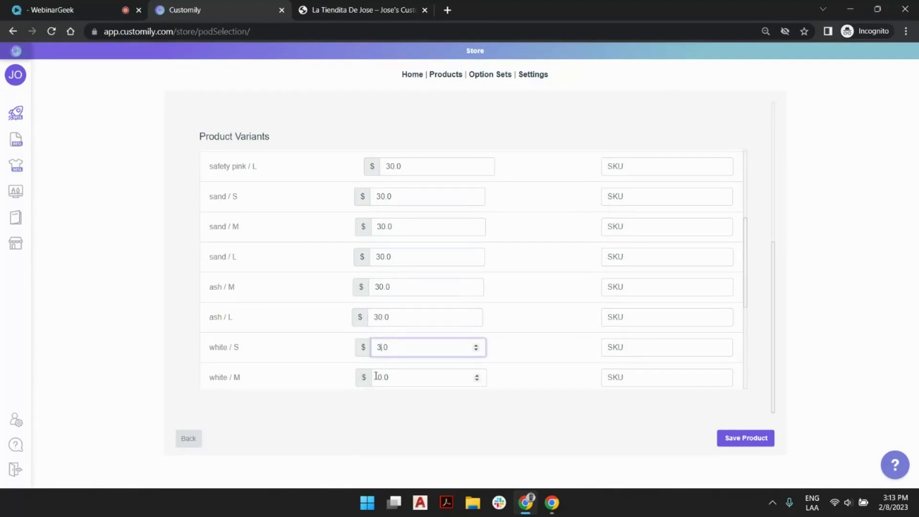
click(377, 377)
text(3)
Set the price of the carolina blue S, M and L and light blue S and M variants to $30.0
scroll(519, 288, down, 5)
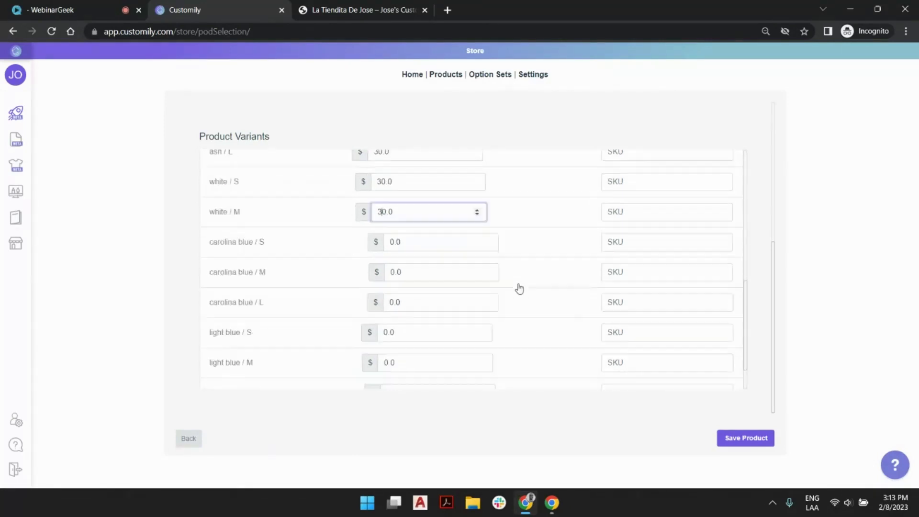
click(389, 193)
text(3)
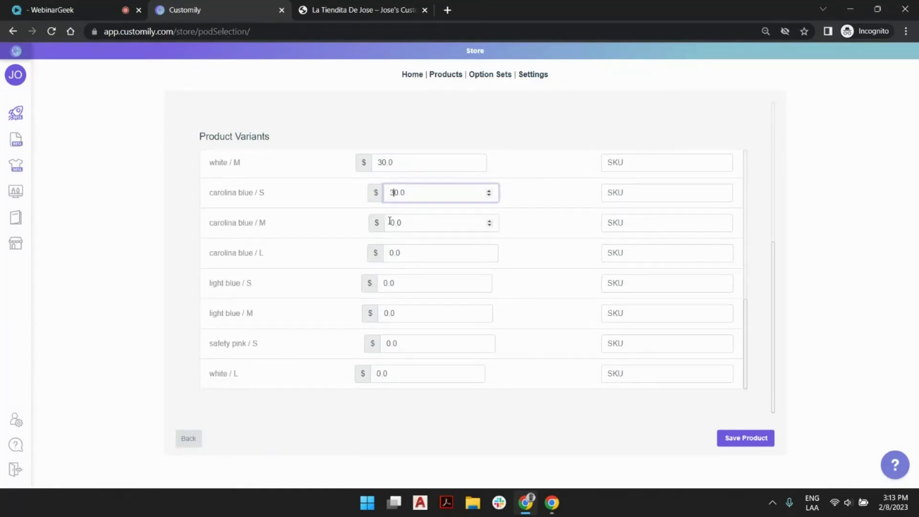
click(389, 223)
text(3)
click(388, 253)
text(3)
click(383, 283)
text(3)
click(384, 314)
text(3)
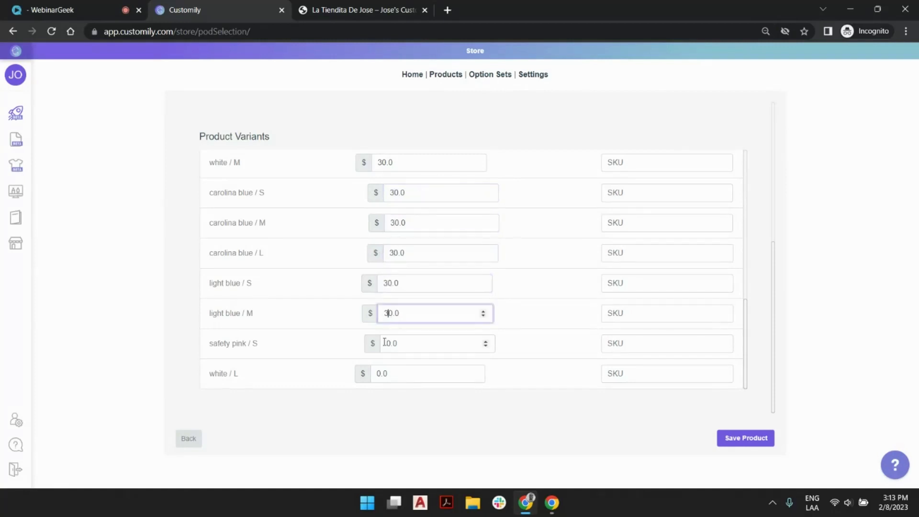
Price the safety pink / S and white / L variants at $30.0 and save the product details
click(386, 343)
text(3)
click(378, 374)
text(3)
click(565, 323)
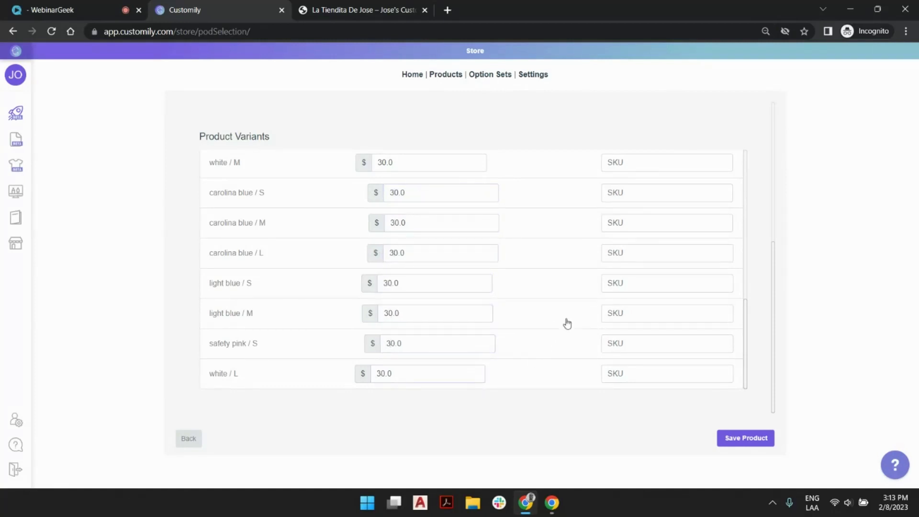
click(755, 436)
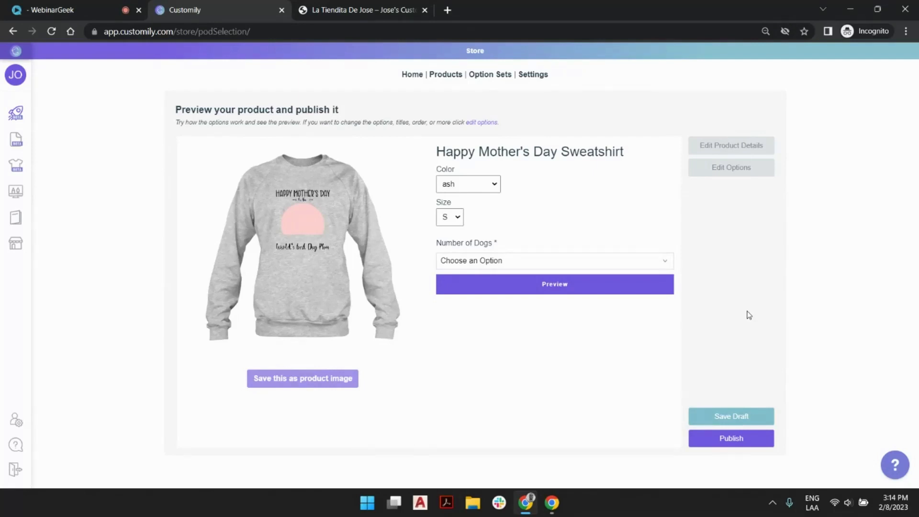
Preview the sweatshirt in light blue and in sand
click(494, 187)
click(492, 207)
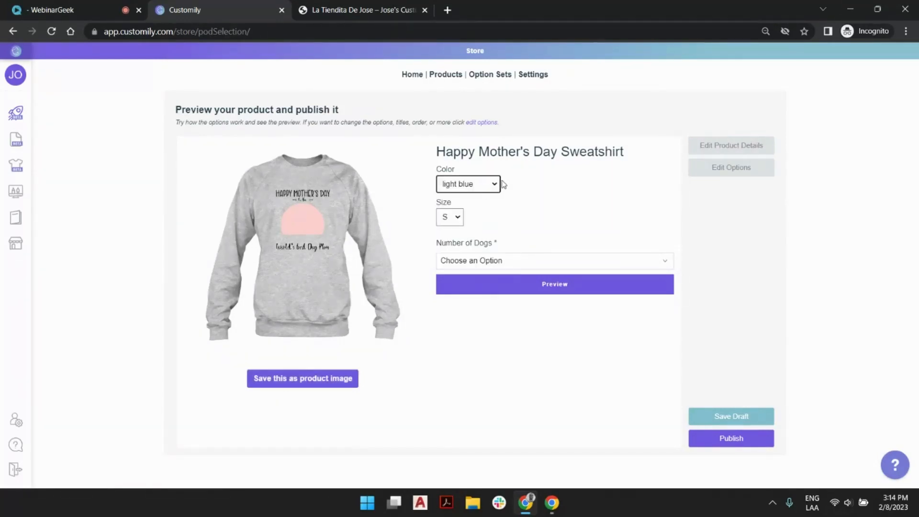
click(495, 186)
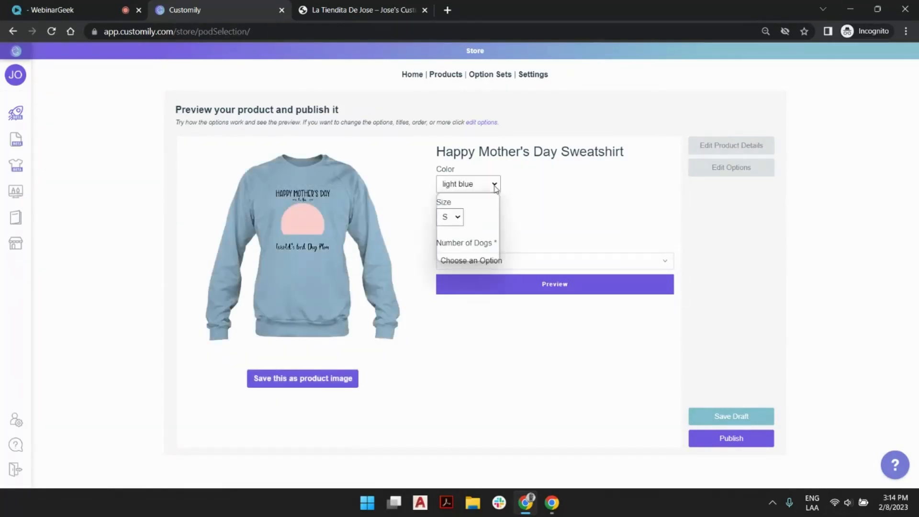
click(469, 238)
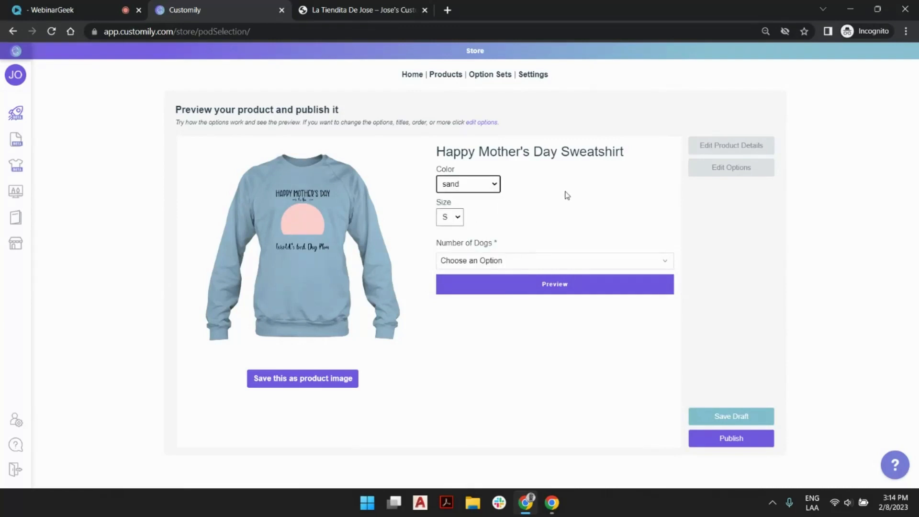
Set the number of dogs to 3 Dogs and make the first dog a Chihuahua 1 named Toby
click(471, 262)
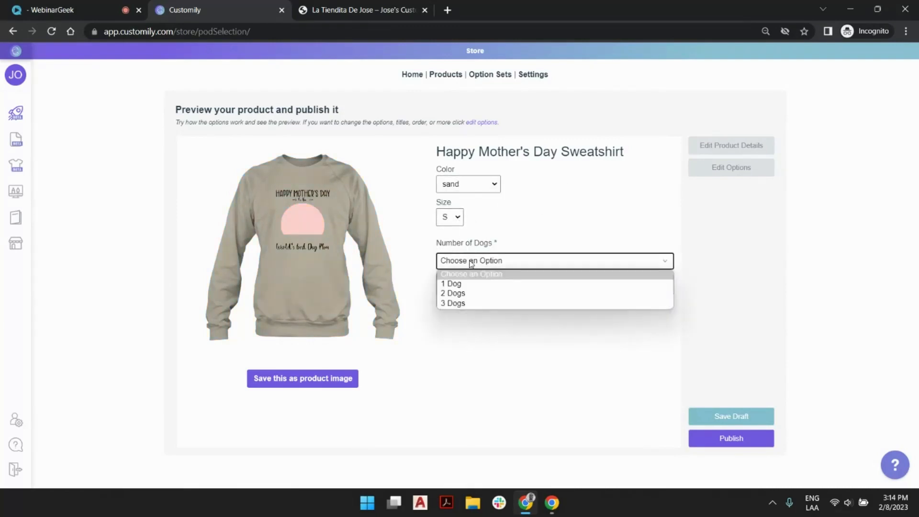
click(469, 303)
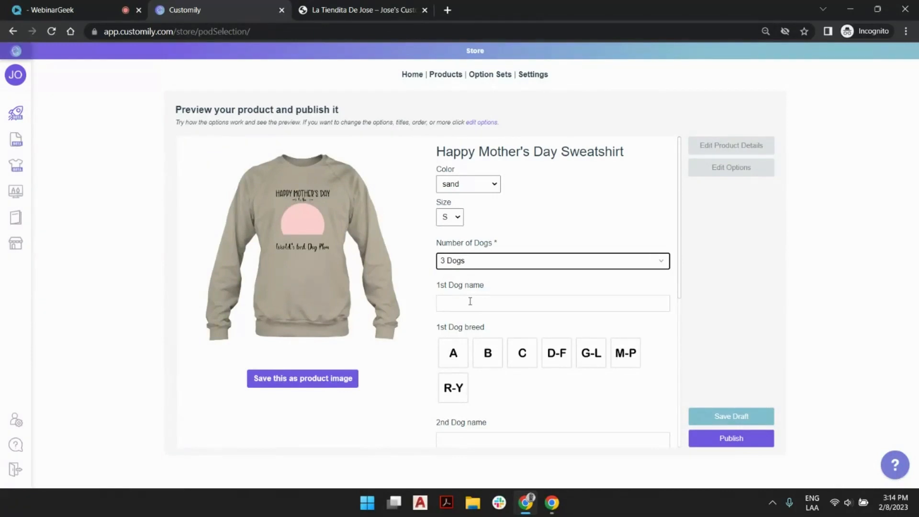
click(472, 303)
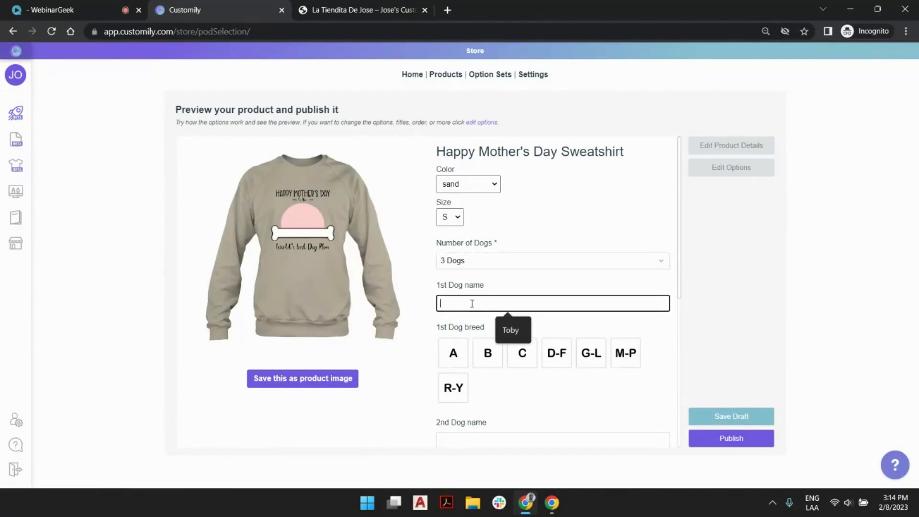
click(515, 329)
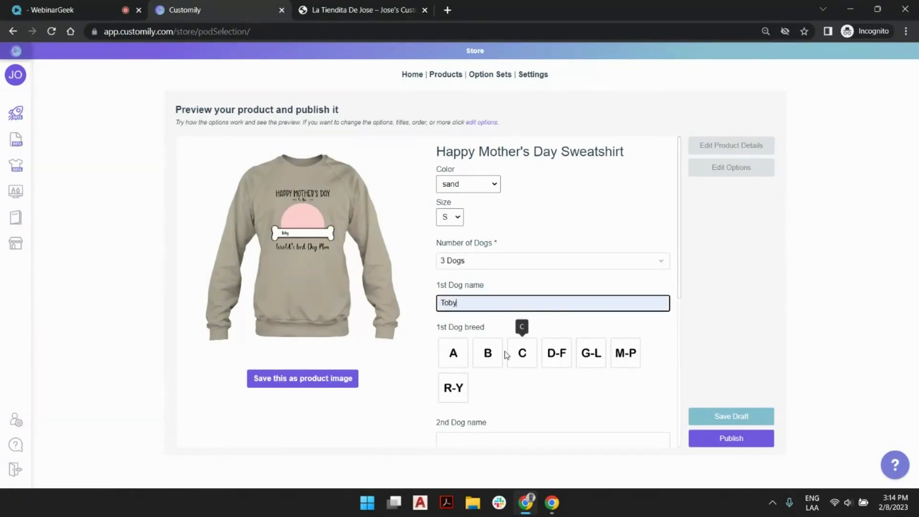
click(533, 353)
scroll(560, 232, down, 3)
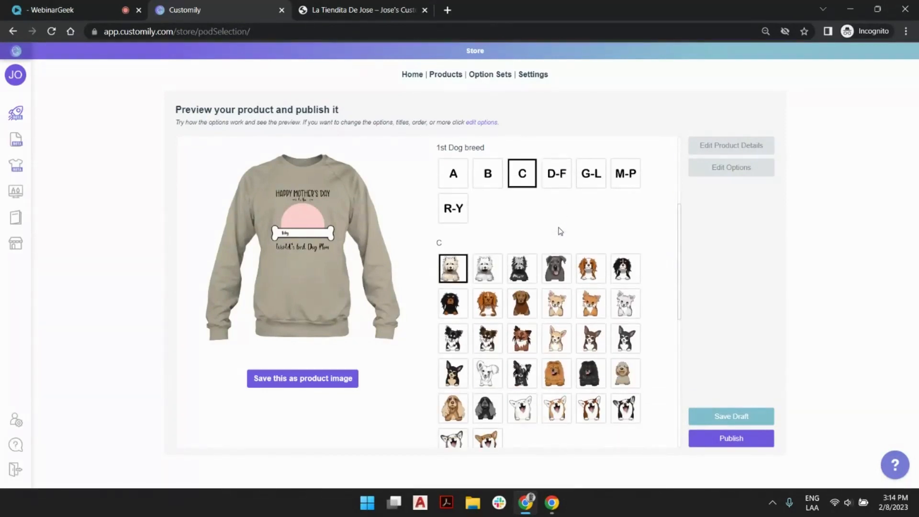
click(557, 306)
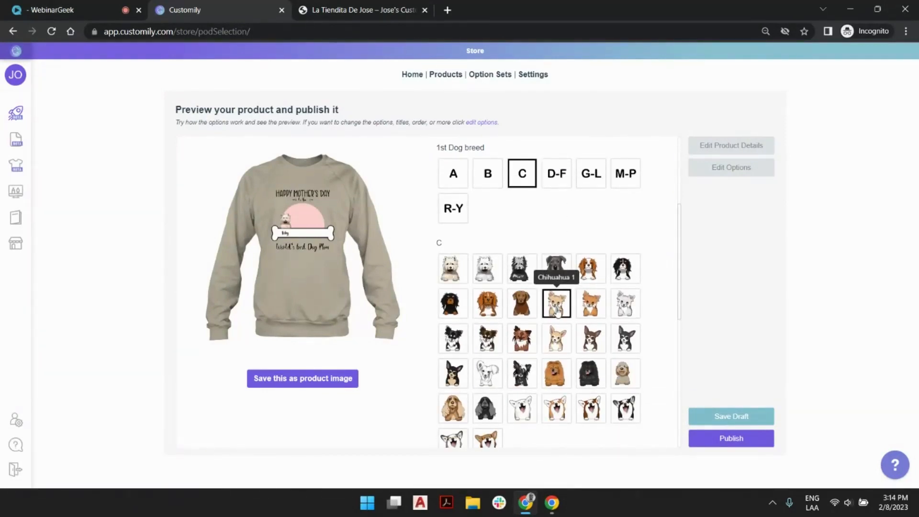
Name the second dog Jack and choose Breton Spaniel 1 from the B breeds
scroll(554, 254, down, 5)
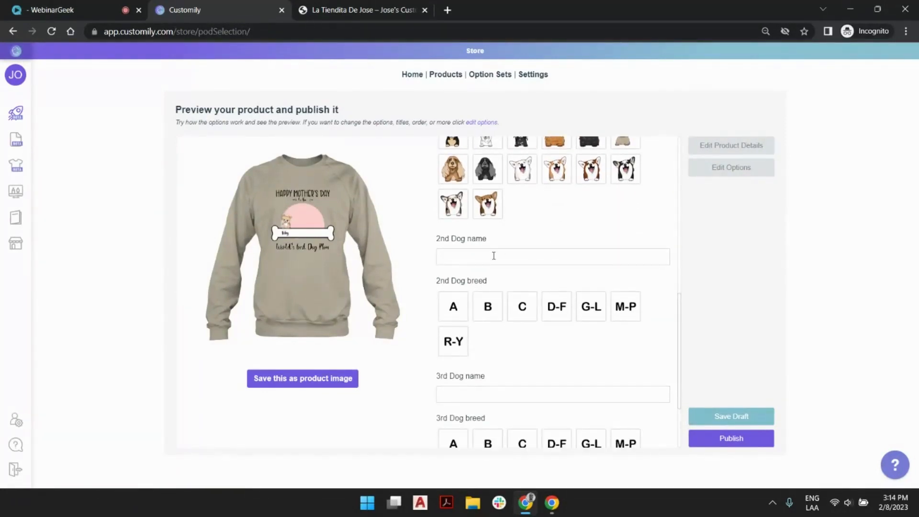
click(494, 256)
text(Jack)
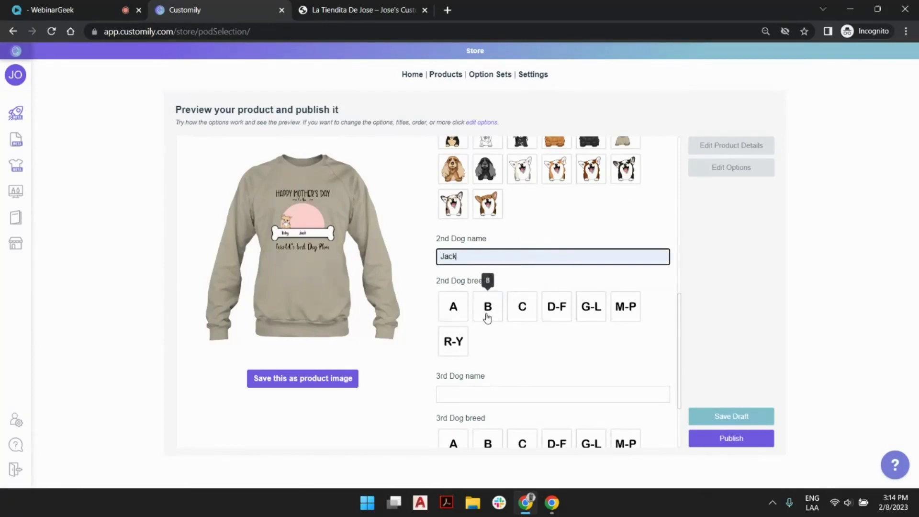
click(488, 316)
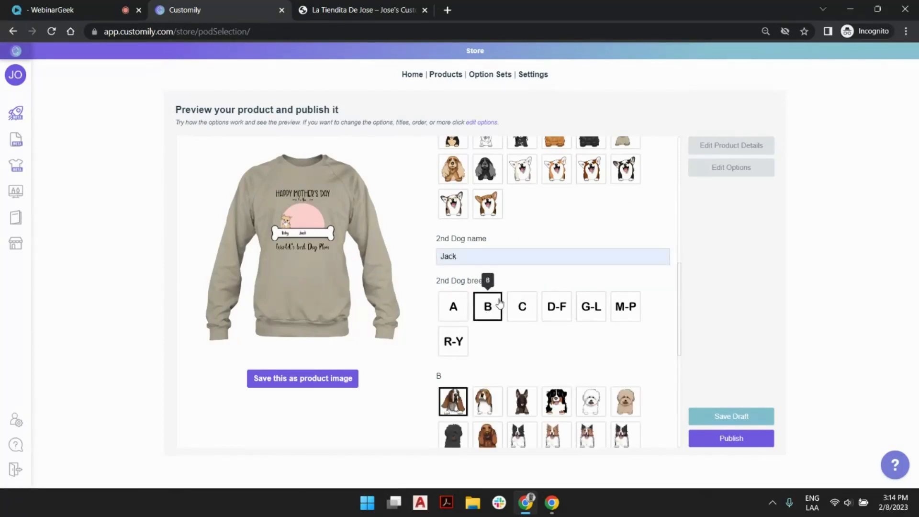
scroll(498, 301, down, 3)
click(454, 328)
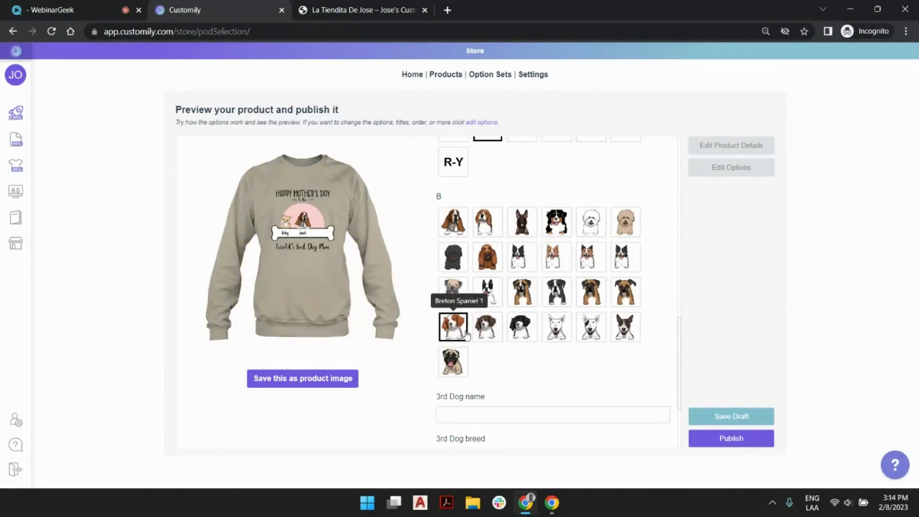
Name the third dog Minnie, choose the white poodle from the M-P breeds, and check the enlarged product preview
scroll(514, 279, down, 3)
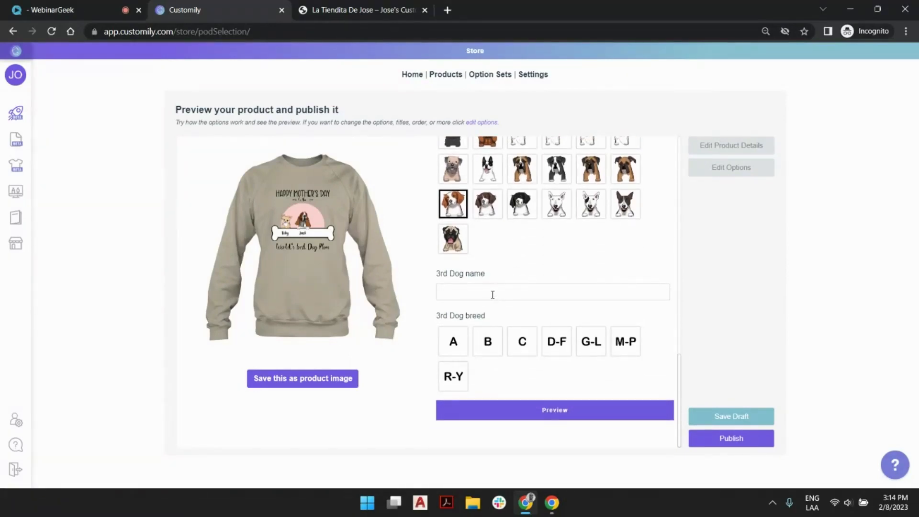
click(498, 290)
click(521, 319)
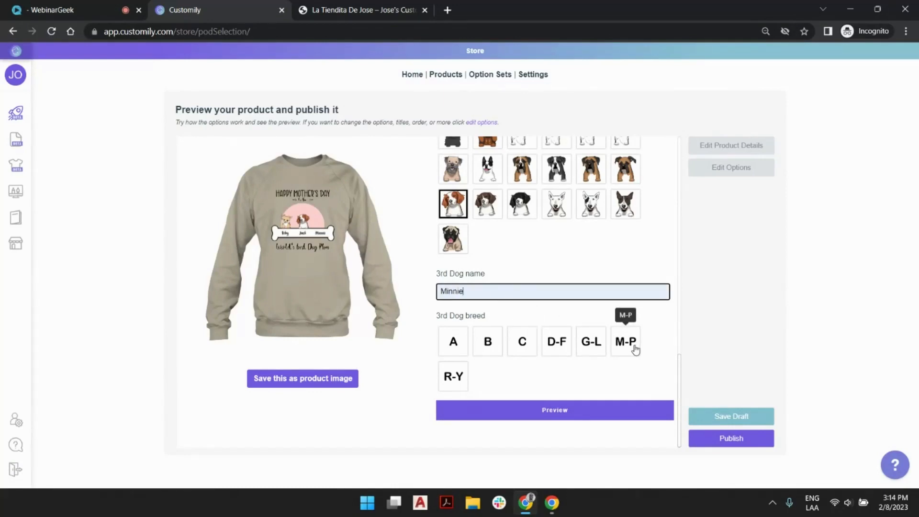
click(635, 350)
scroll(649, 318, down, 5)
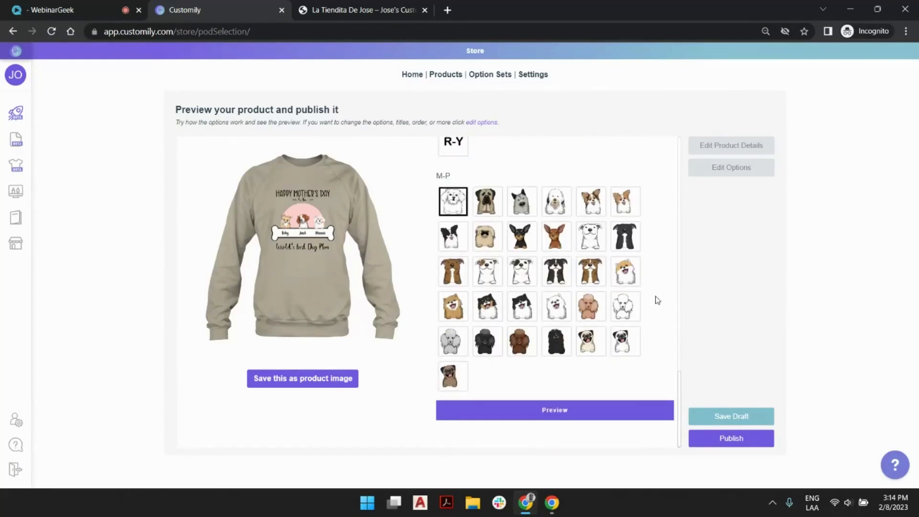
click(623, 310)
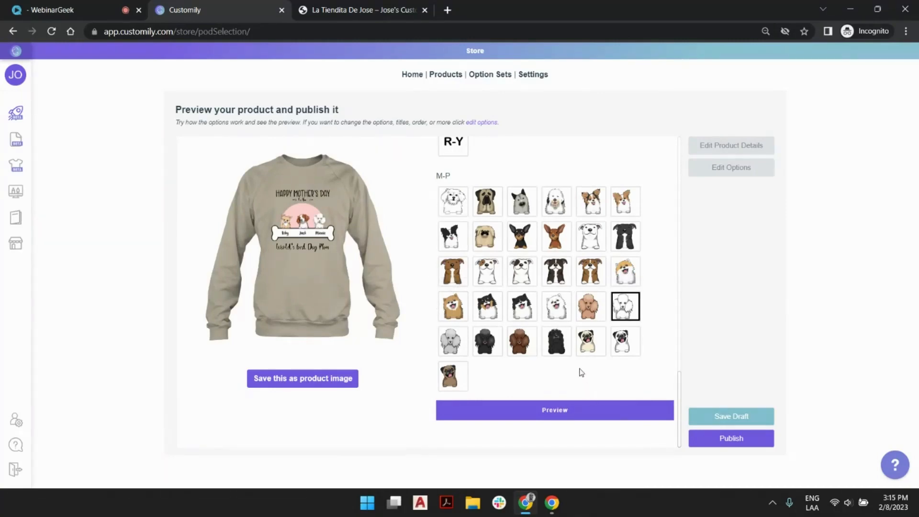
click(573, 411)
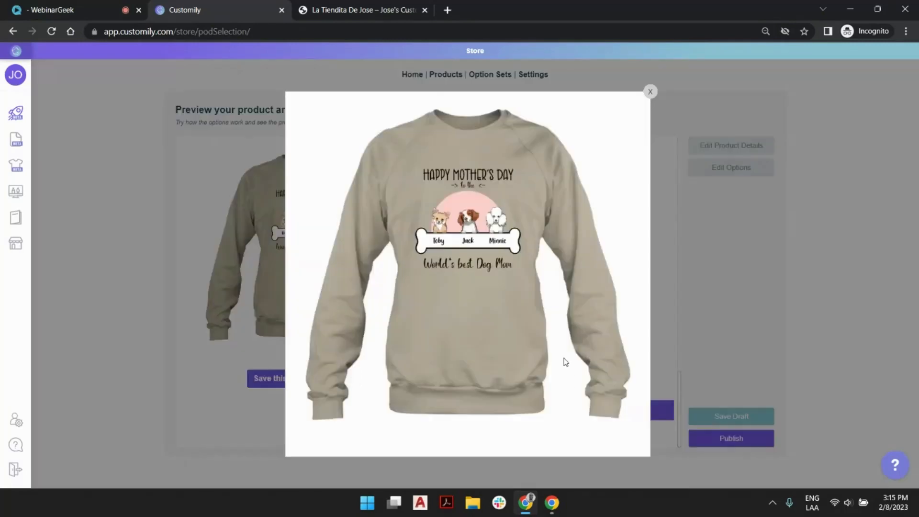
click(651, 92)
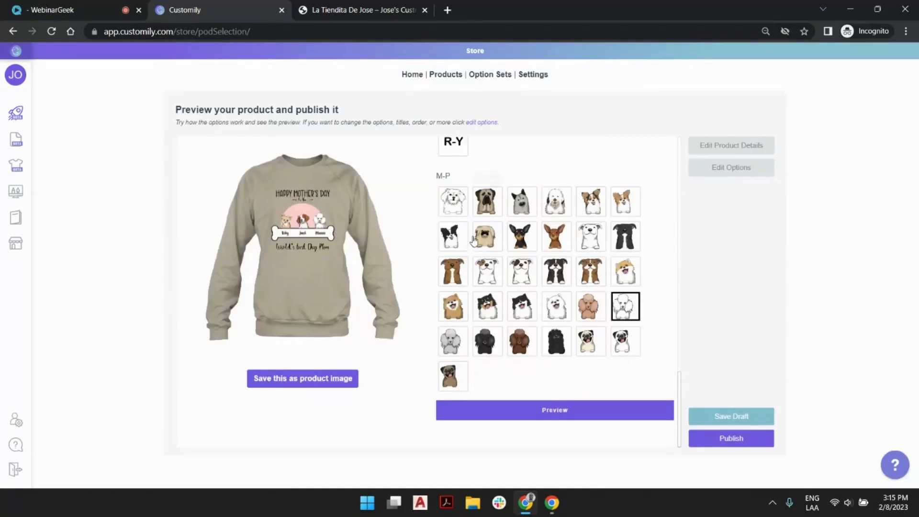
Change the sweatshirt color to white and save the personalized mockup as the product image
scroll(452, 257, up, 10)
scroll(452, 257, up, 3)
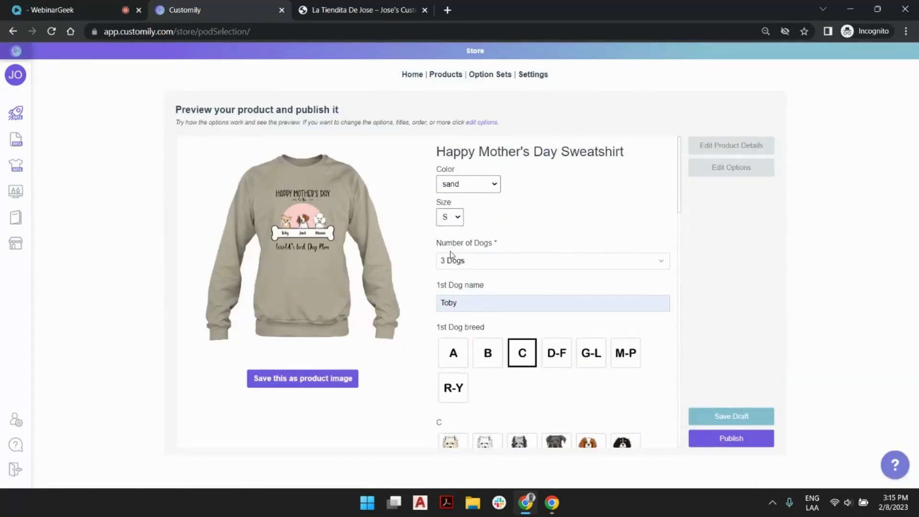
click(460, 186)
click(457, 247)
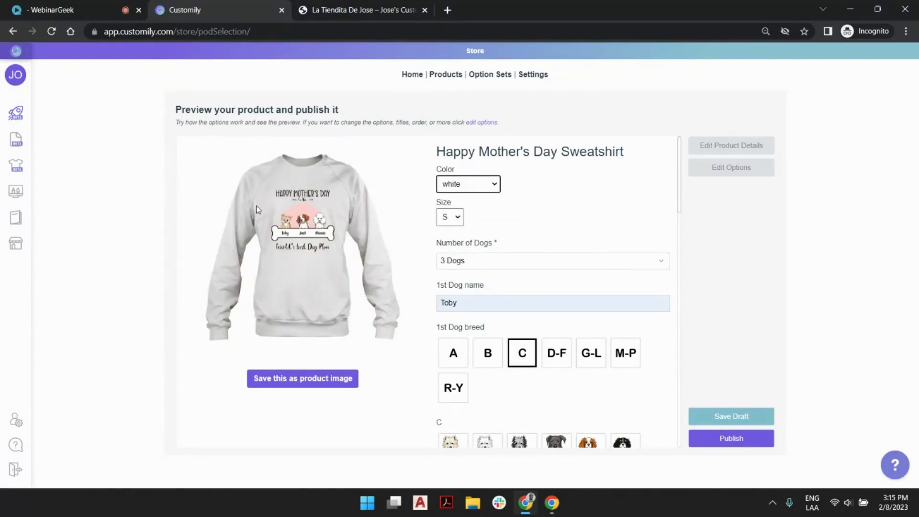
click(303, 382)
Publish the Happy Mother's Day Sweatshirt and dismiss the notice about adding the Gearment API key
scroll(633, 219, down, 2)
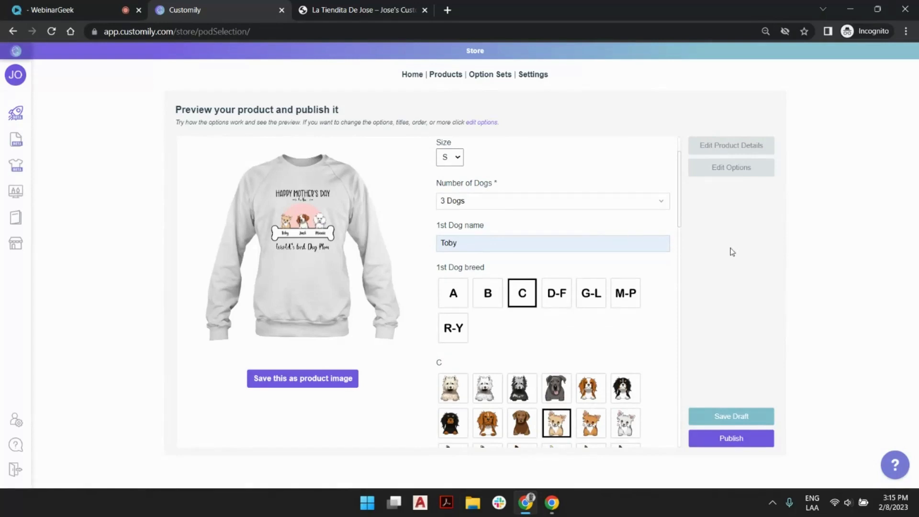
click(736, 439)
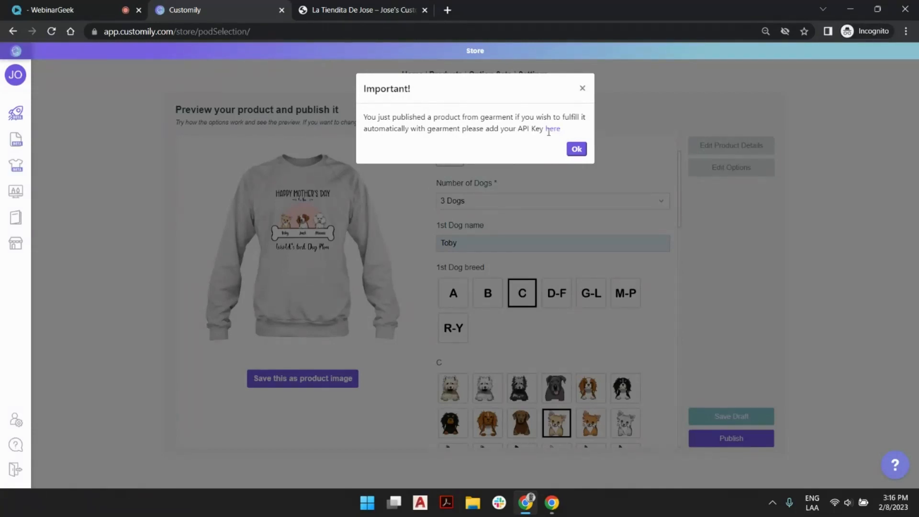
click(583, 146)
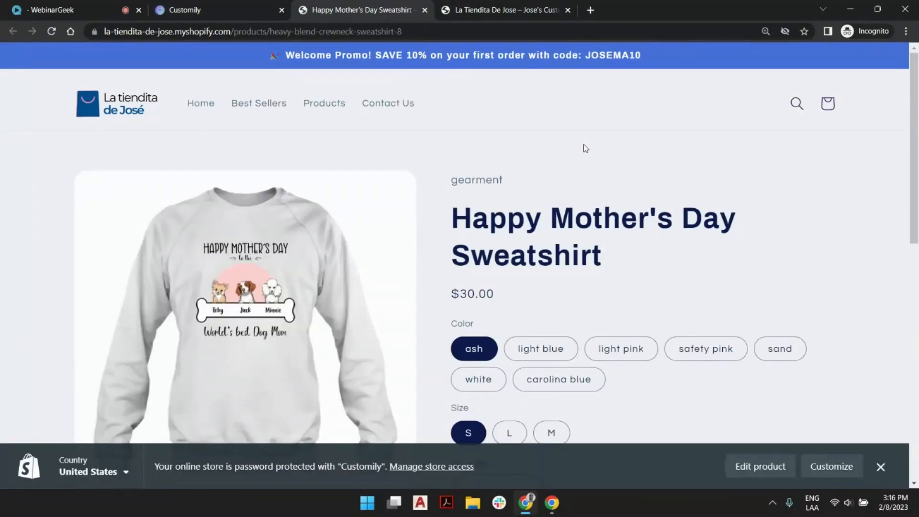
Close the store admin bar on the published product page and choose the safety pink color
click(881, 467)
scroll(651, 240, down, 3)
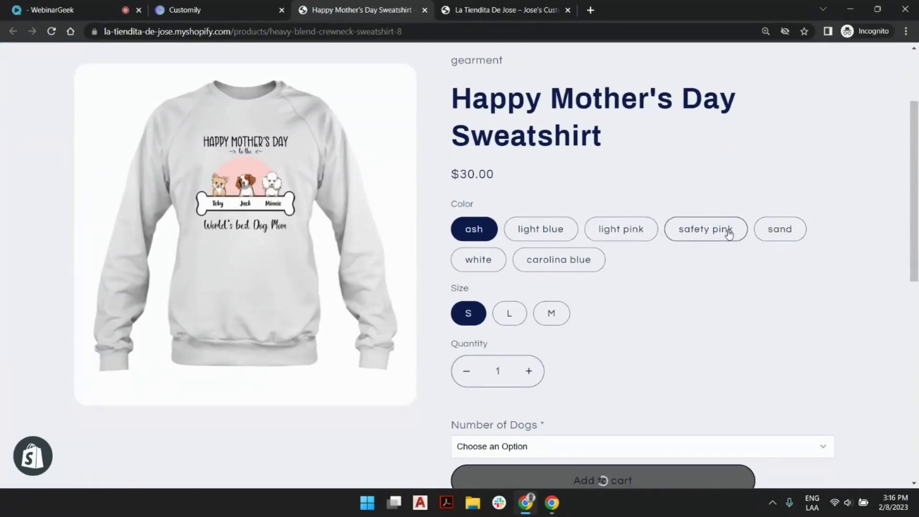
click(729, 233)
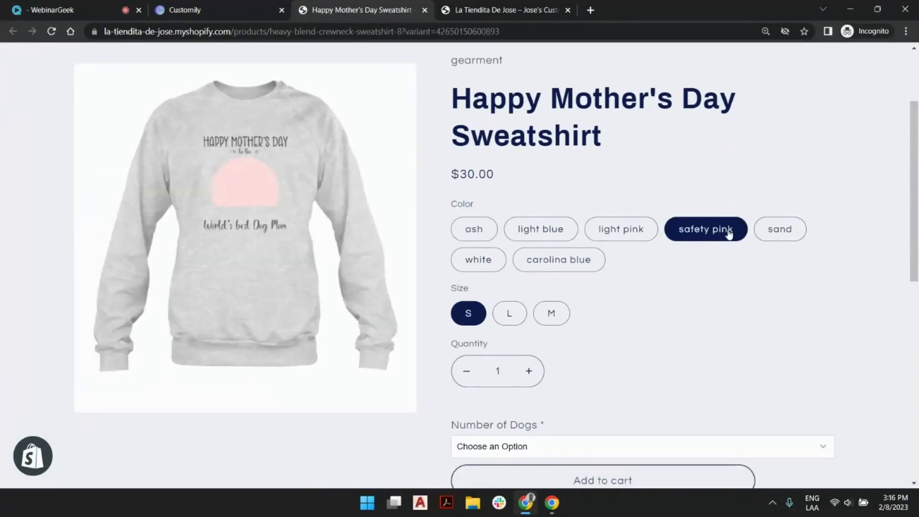
Personalize the storefront sweatshirt for 1 Dog named Charly, using the second dog picture among the B breeds
scroll(719, 201, down, 5)
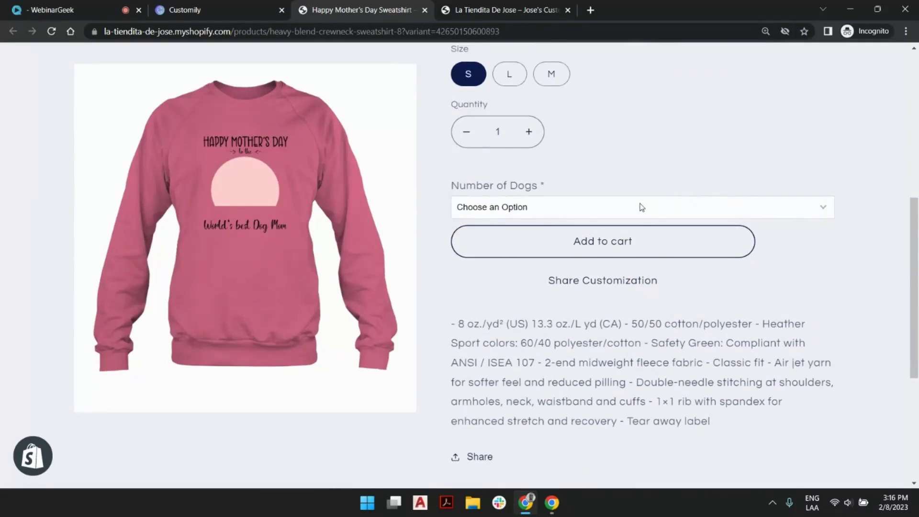
click(642, 207)
click(618, 180)
click(527, 215)
click(522, 234)
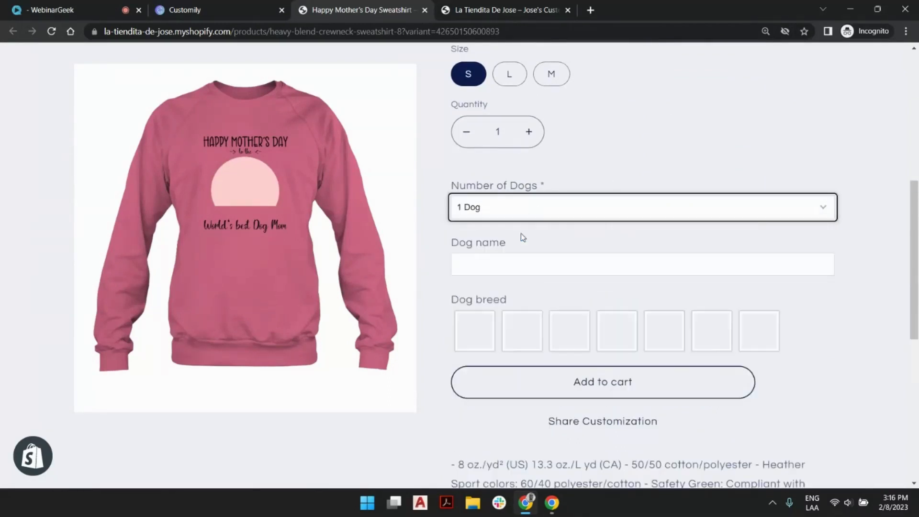
click(558, 265)
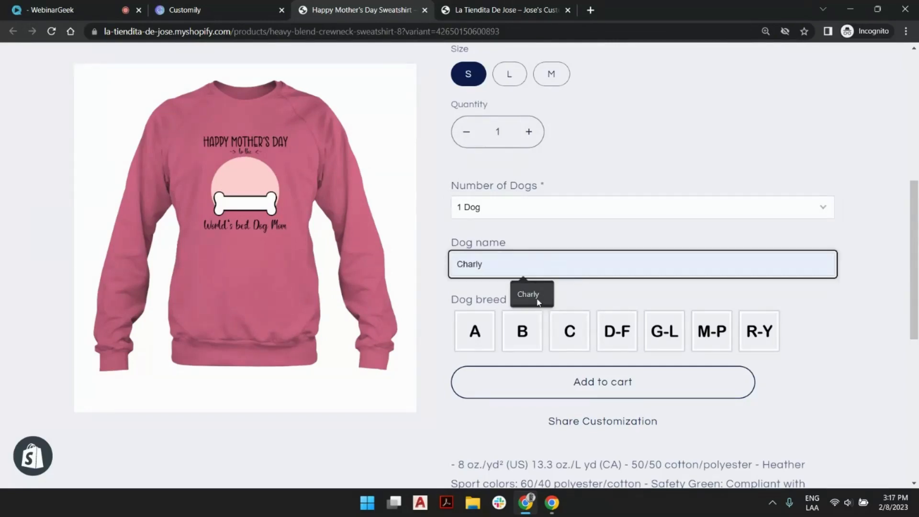
click(536, 302)
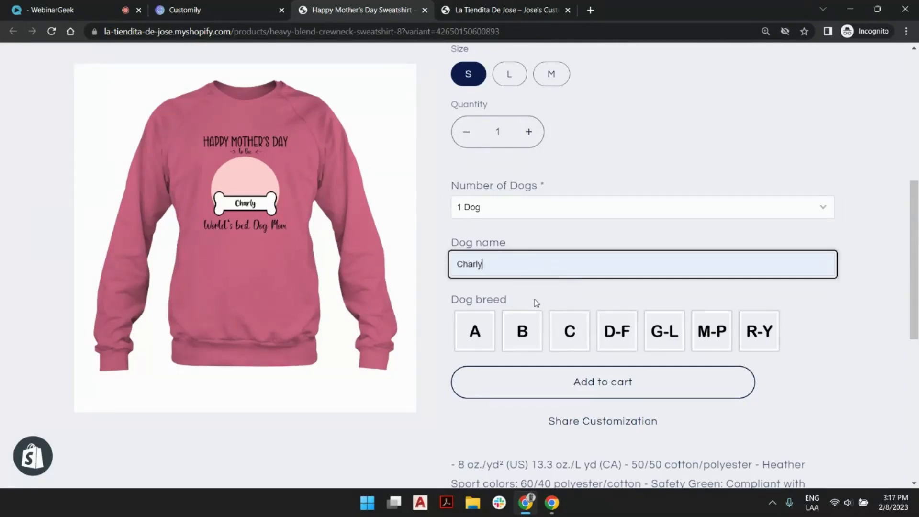
click(527, 331)
click(522, 414)
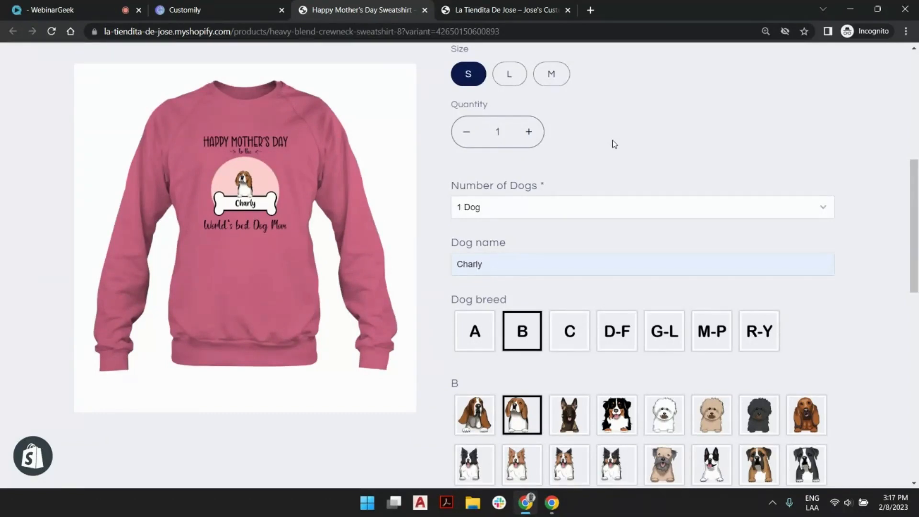
Switch back to Customily and start a new product base with the template name 26 x 26 Pillow
click(192, 9)
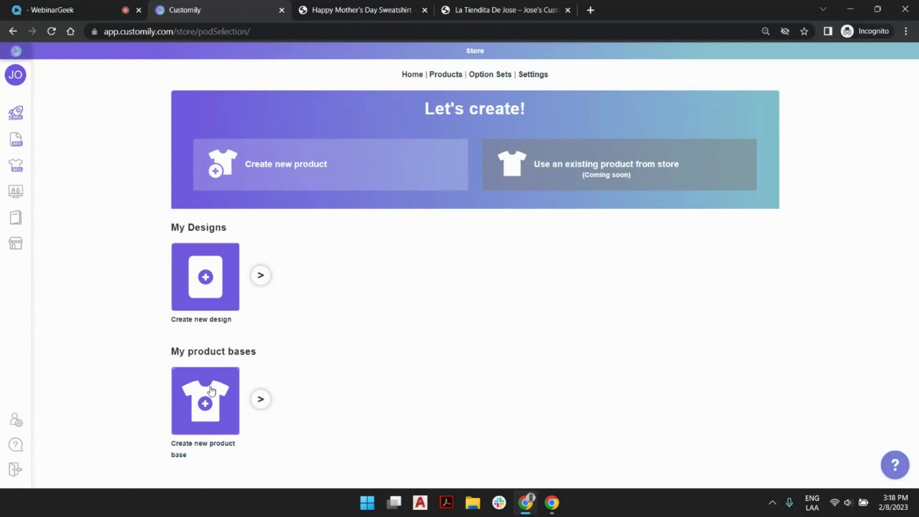
click(212, 390)
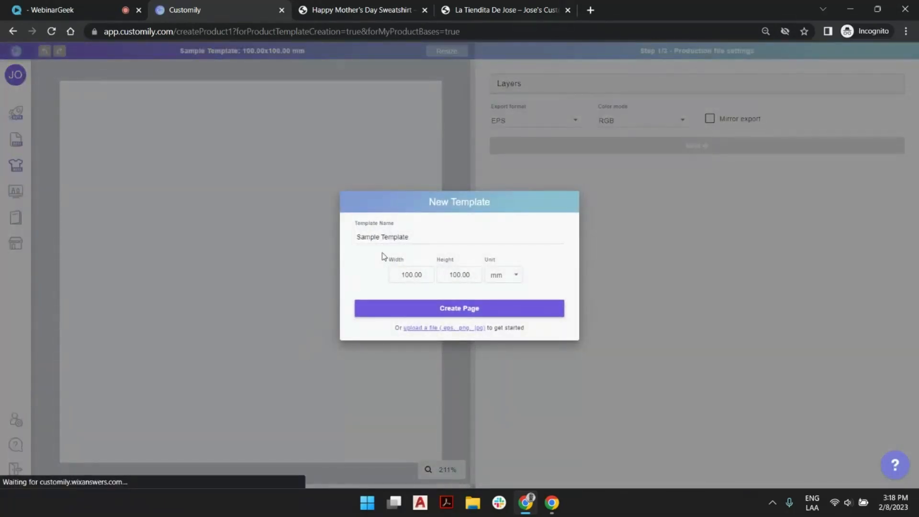
click(405, 238)
triple_click(409, 237)
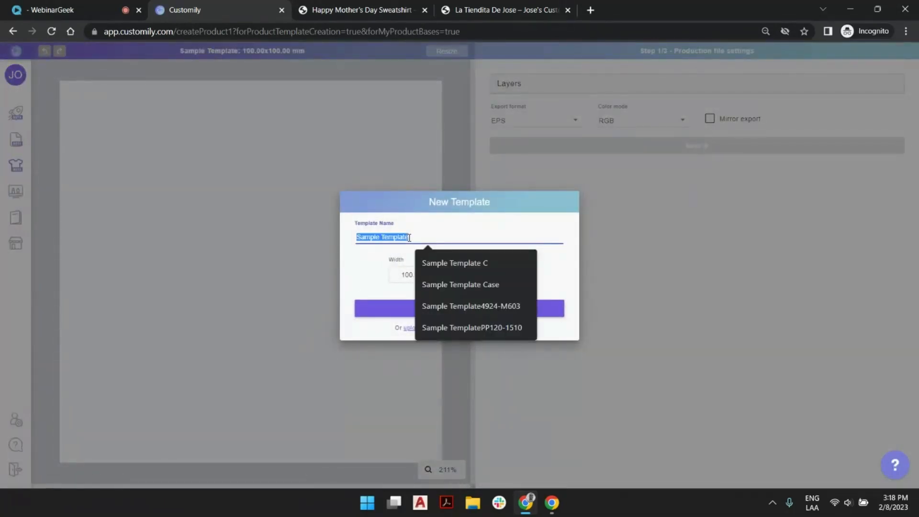
text(26 x 26)
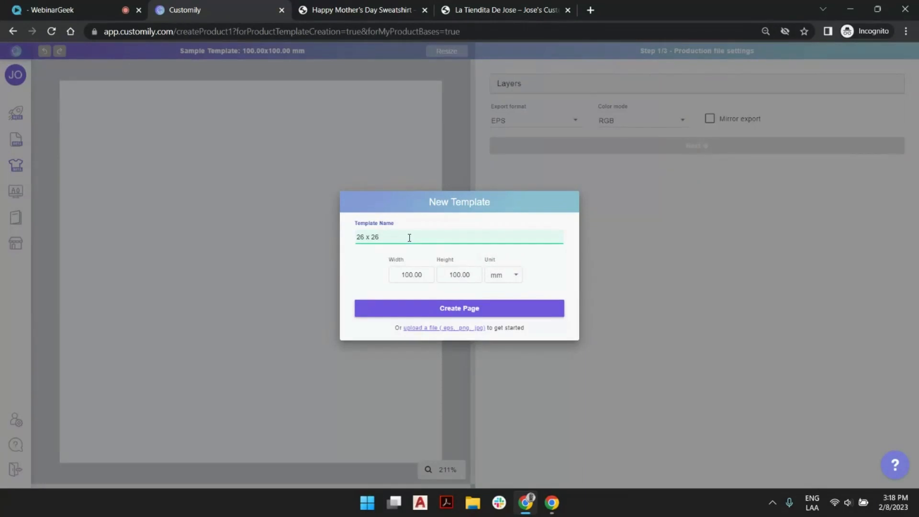
text( Pillow)
Set the template size to 26 by 26 inches and create the page
click(497, 277)
click(496, 296)
drag(425, 274, 364, 274)
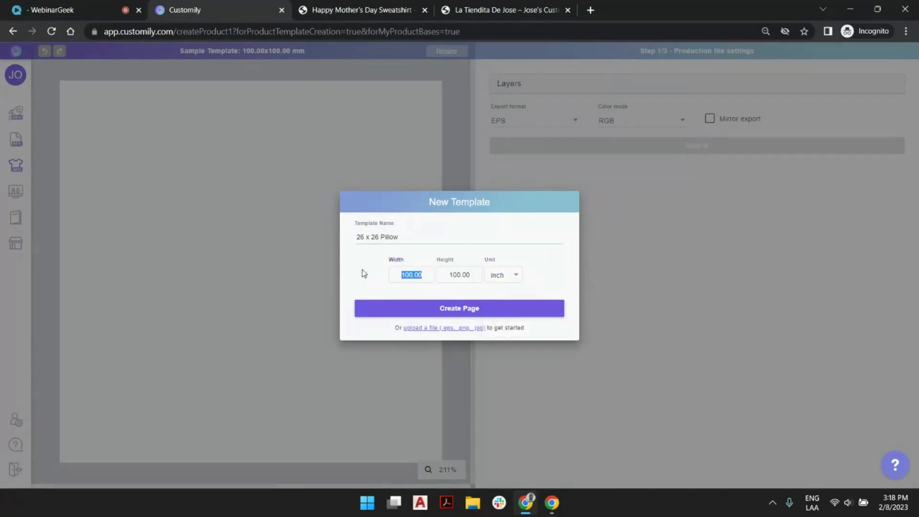
text(26)
key(Tab)
text(26)
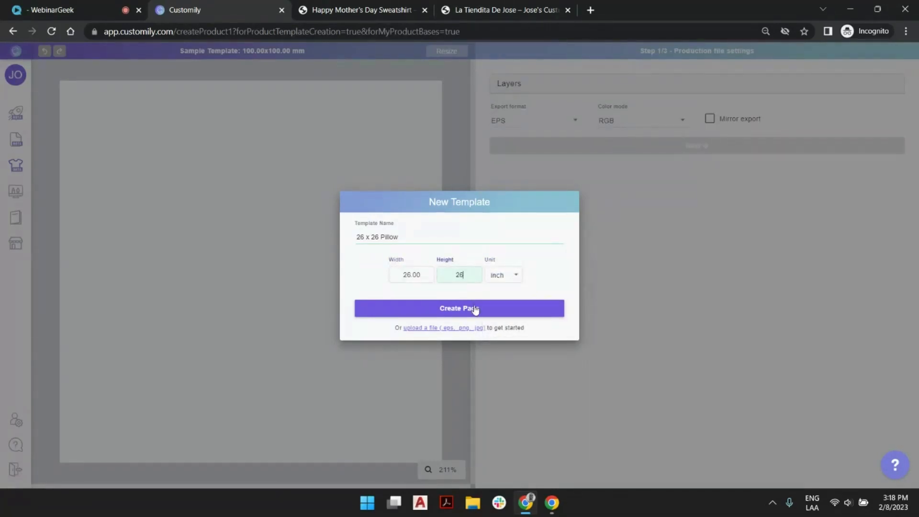
click(475, 310)
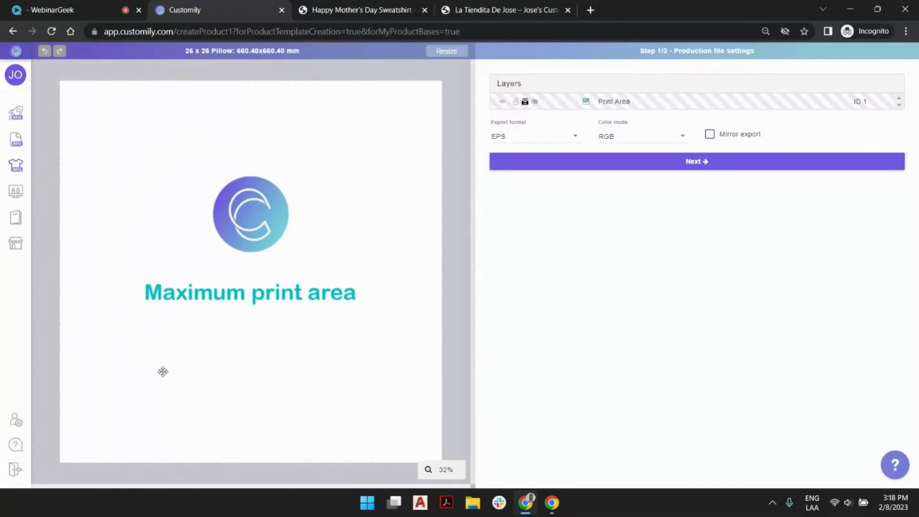
click(200, 91)
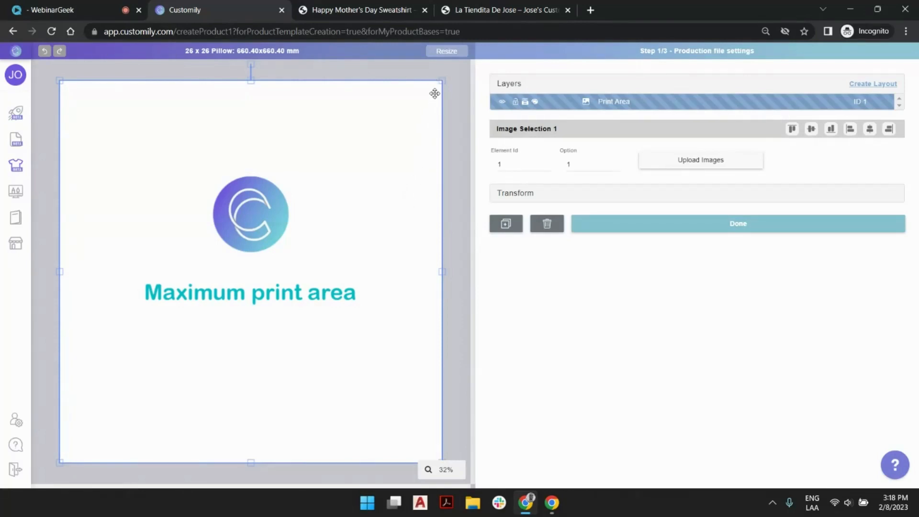
click(457, 82)
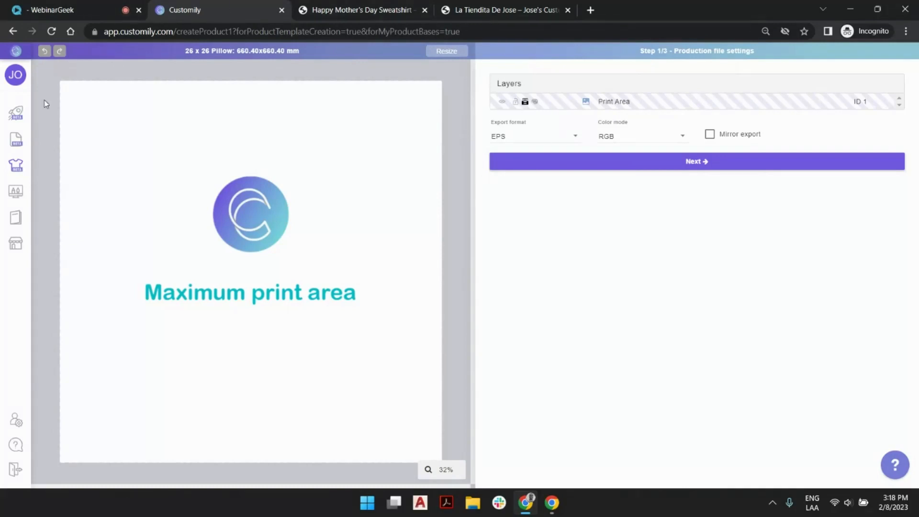
mouse_move(27, 470)
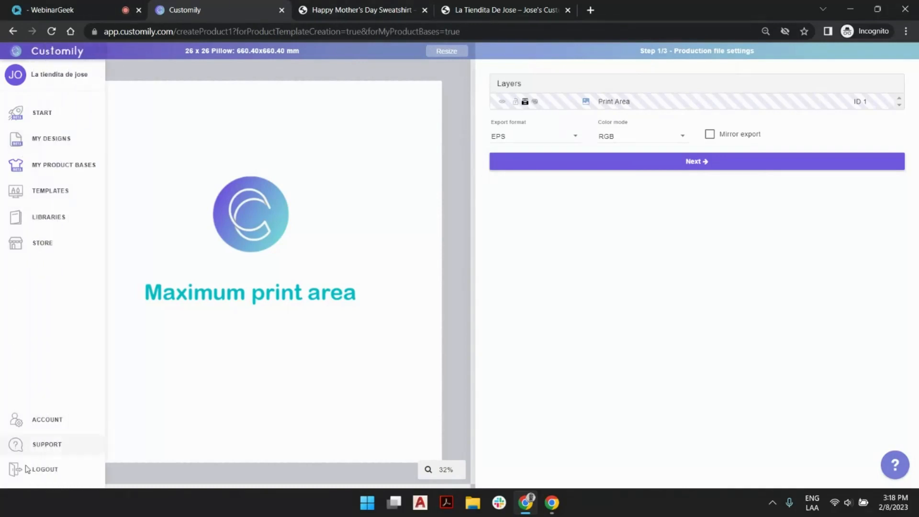
click(428, 97)
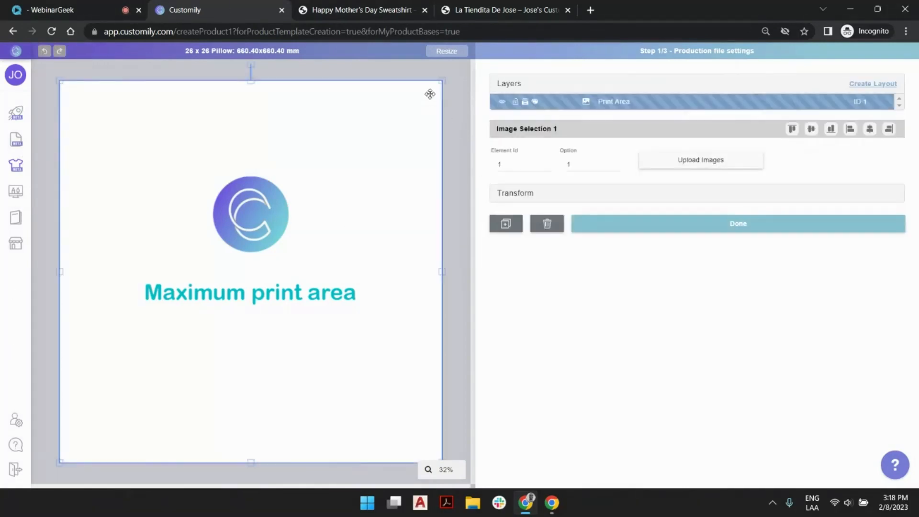
drag(443, 81, 425, 97)
click(451, 103)
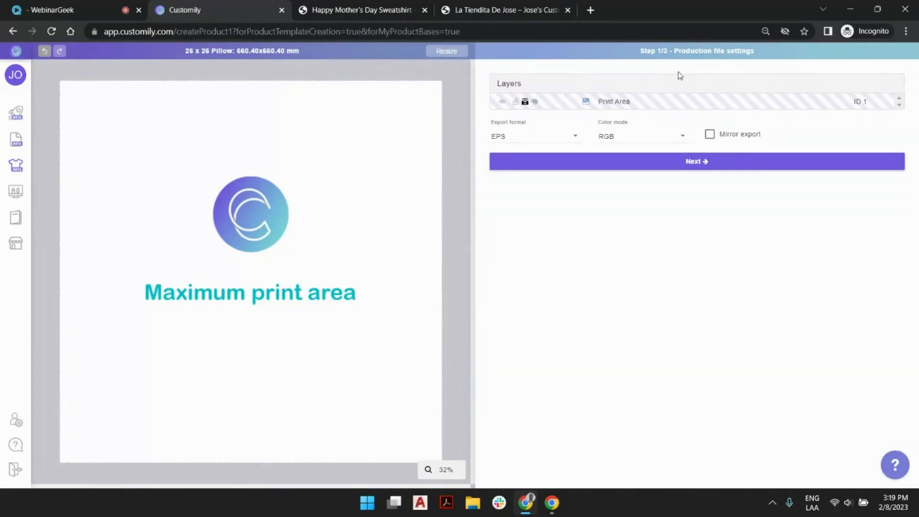
Set the production file's export format to PNG at a resolution of 300 and continue to the preview settings
click(537, 138)
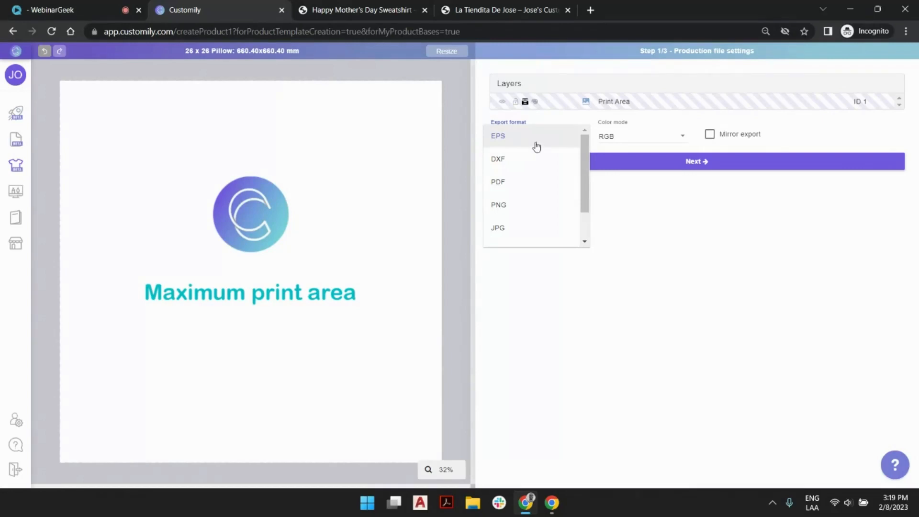
click(515, 212)
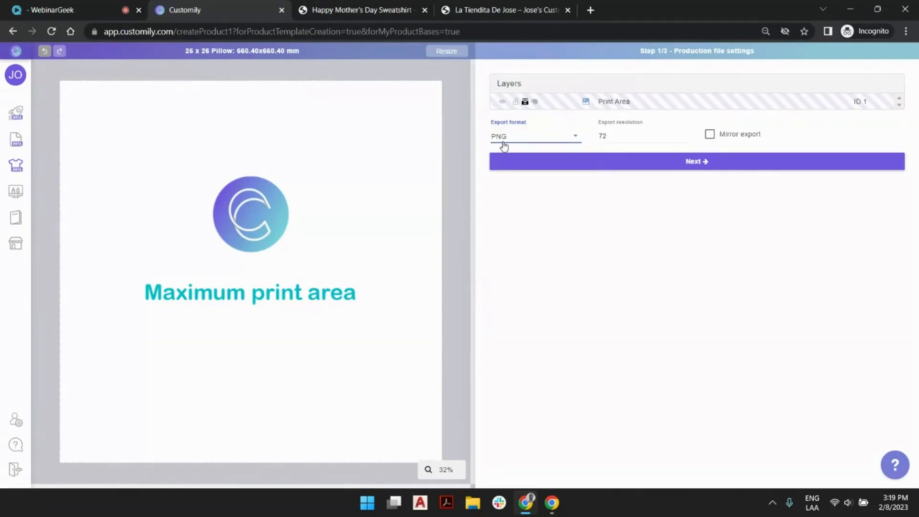
click(598, 141)
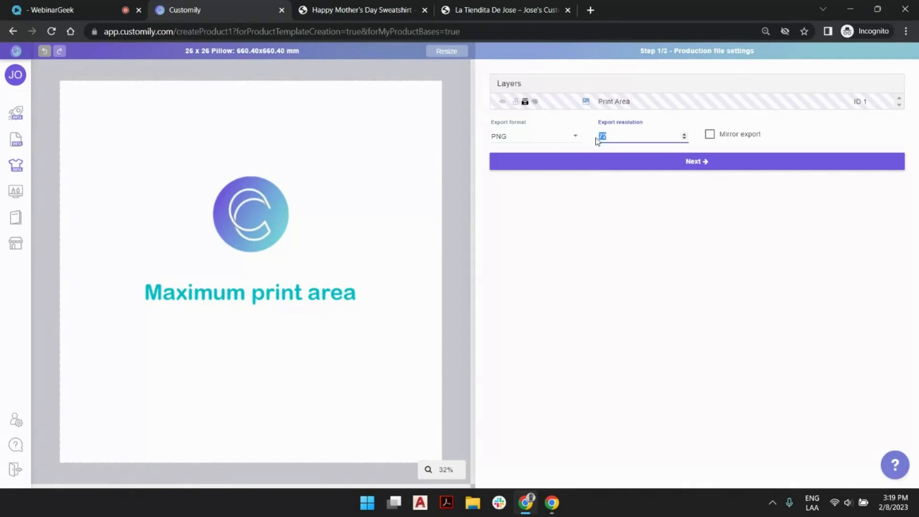
text(300)
click(691, 221)
click(665, 173)
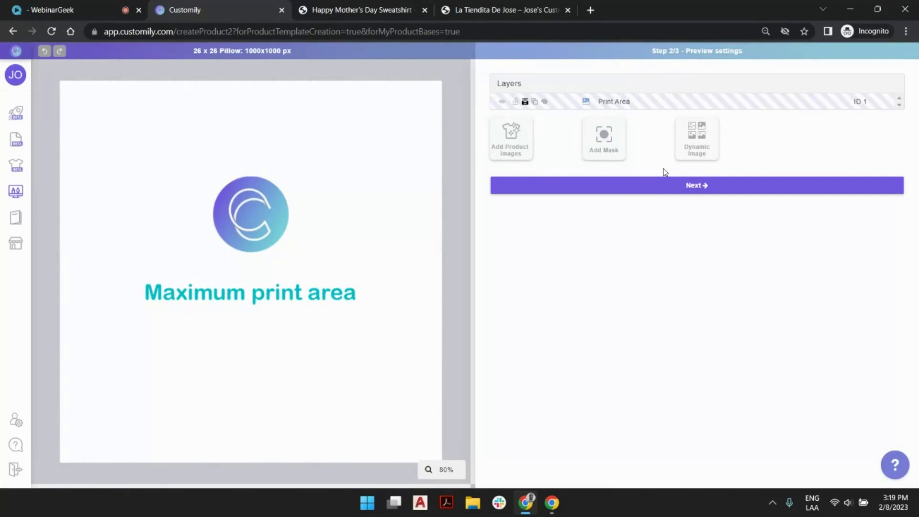
Add Ivory.png, Peach.png and Powder Pink.png from the Preview folder as product images and display option 1
click(517, 138)
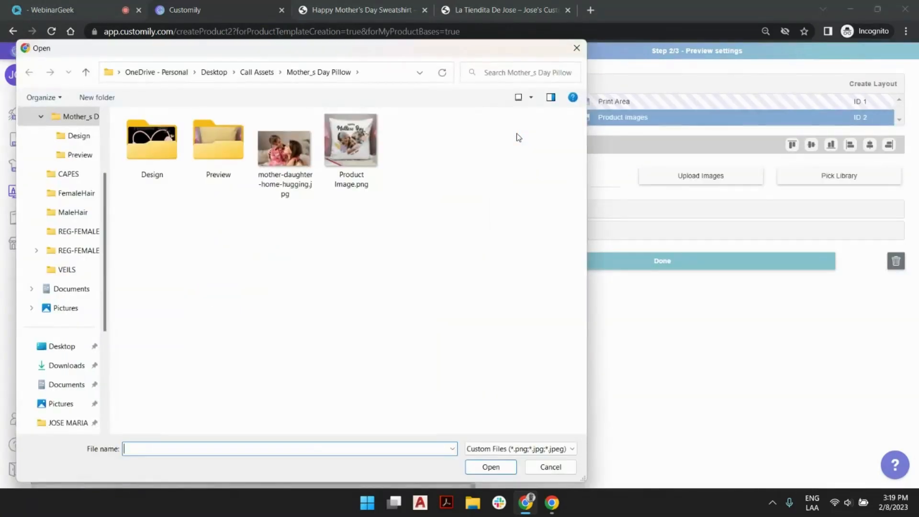
double_click(232, 151)
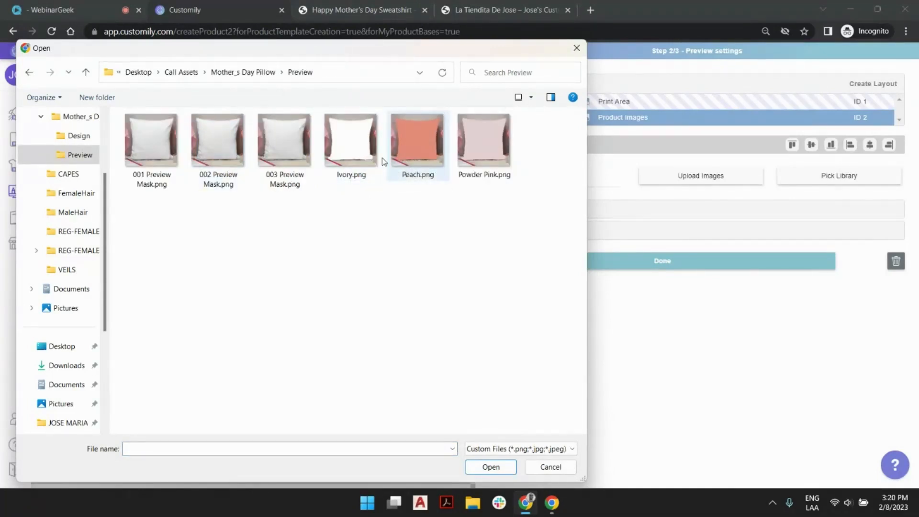
click(360, 141)
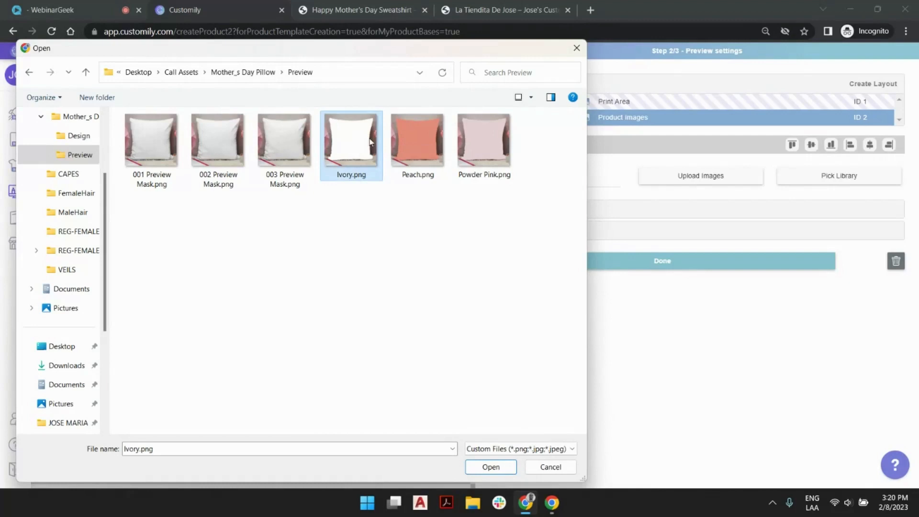
ctrl+click(410, 139)
ctrl+click(483, 141)
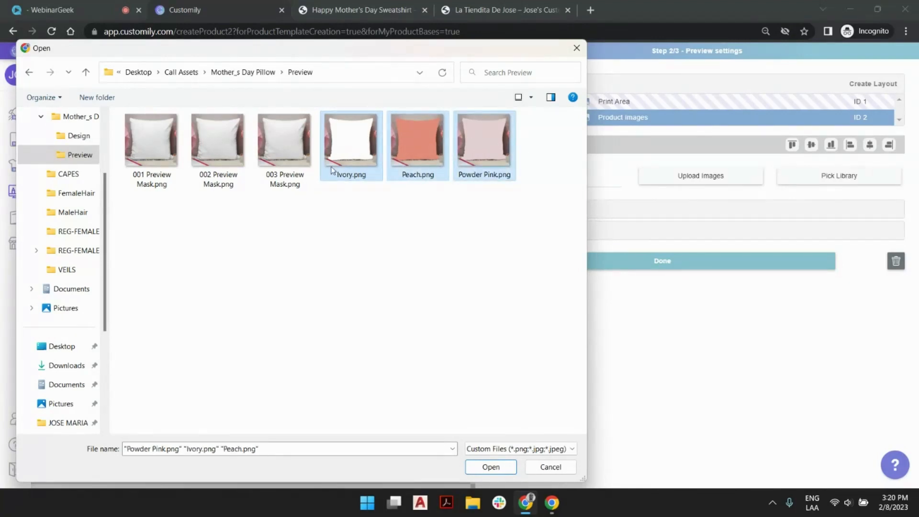
click(491, 467)
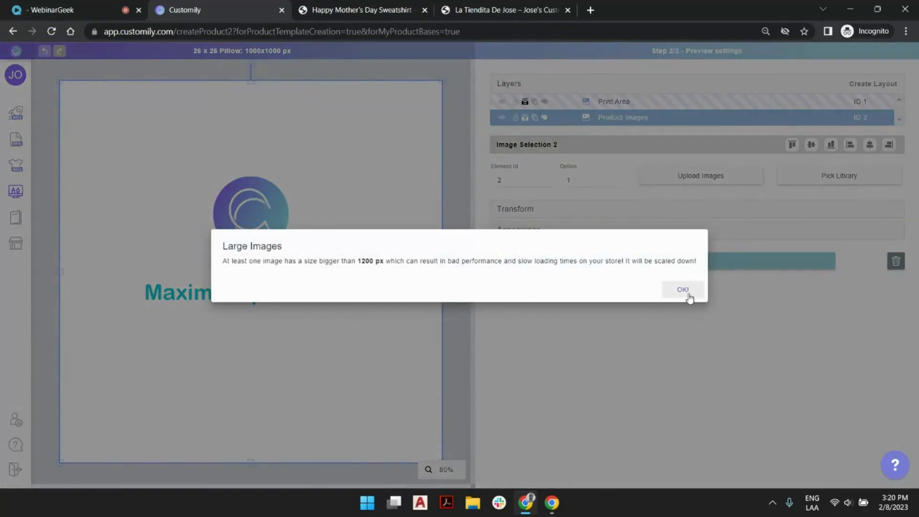
click(683, 290)
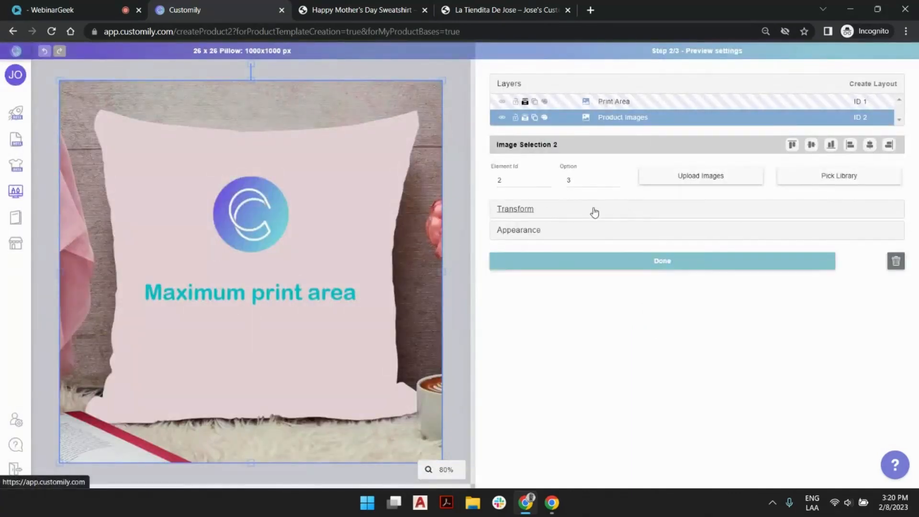
click(616, 183)
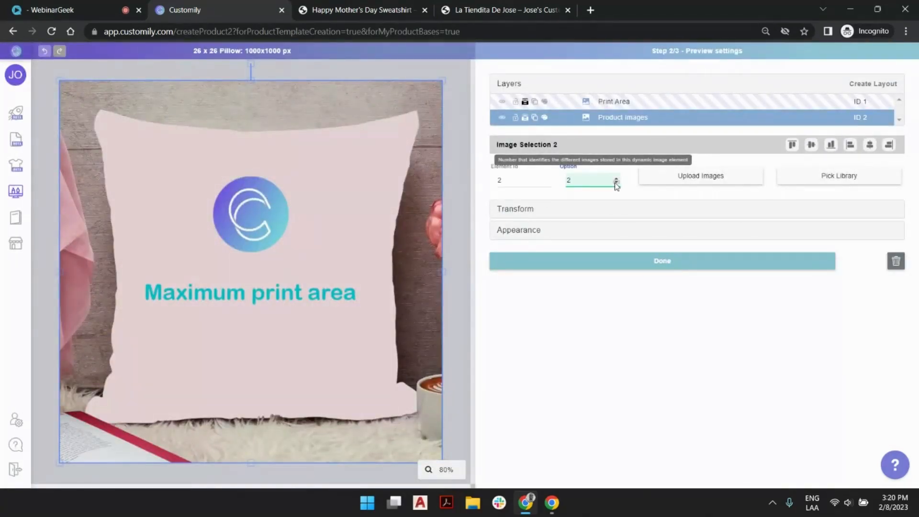
click(617, 183)
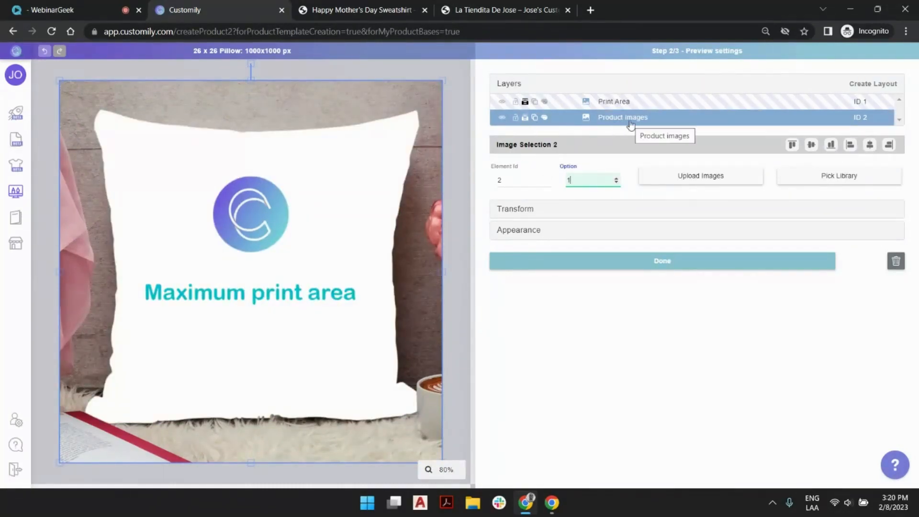
Shrink the Print Area layer to fit inside the pillow, nudge it slightly to the right and deselect it
click(624, 103)
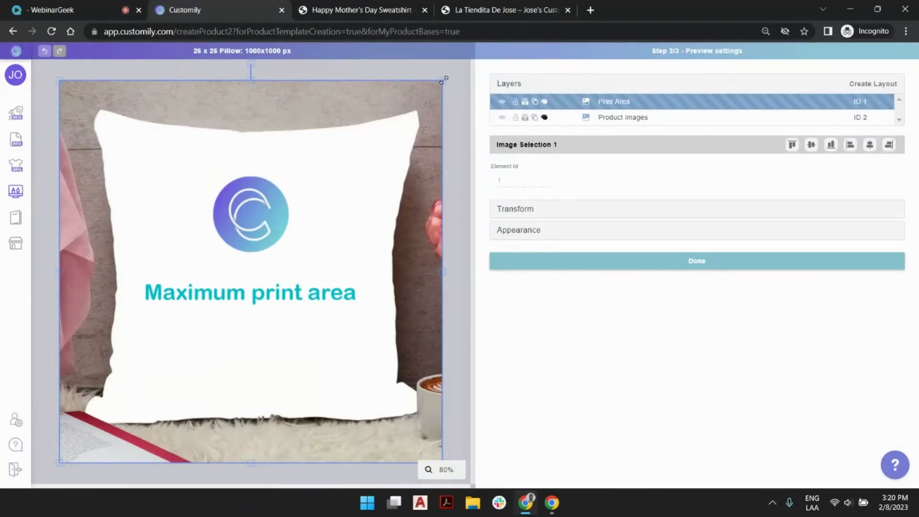
drag(444, 80, 377, 154)
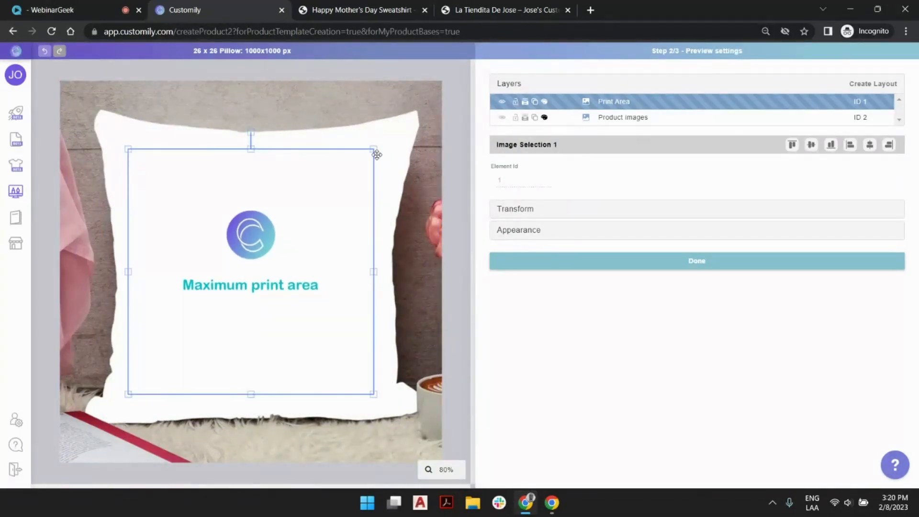
key(Right)
key(Right)
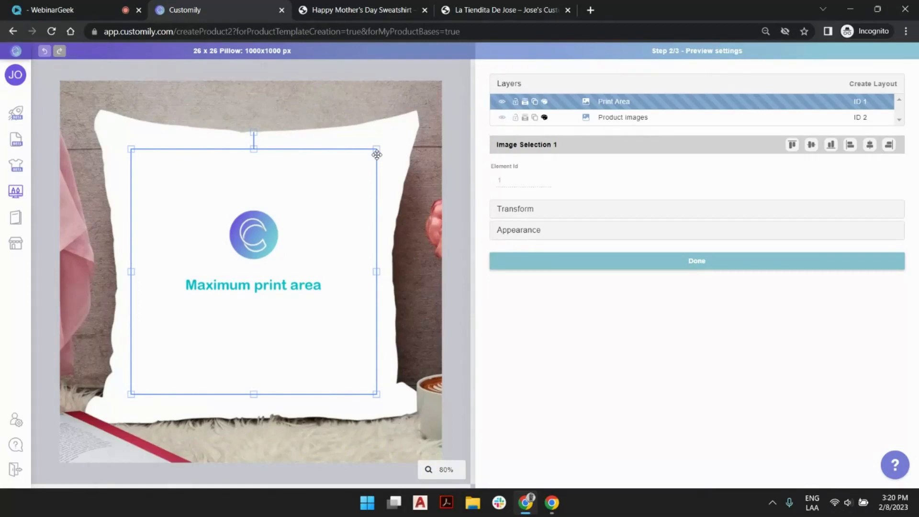
click(458, 135)
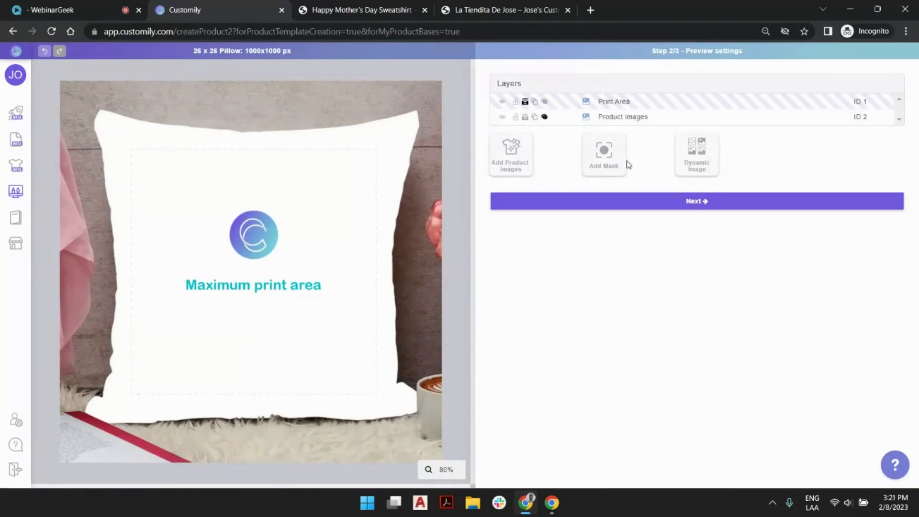
Add a mask layer to the preview and set its width and height to 1000 px
click(615, 155)
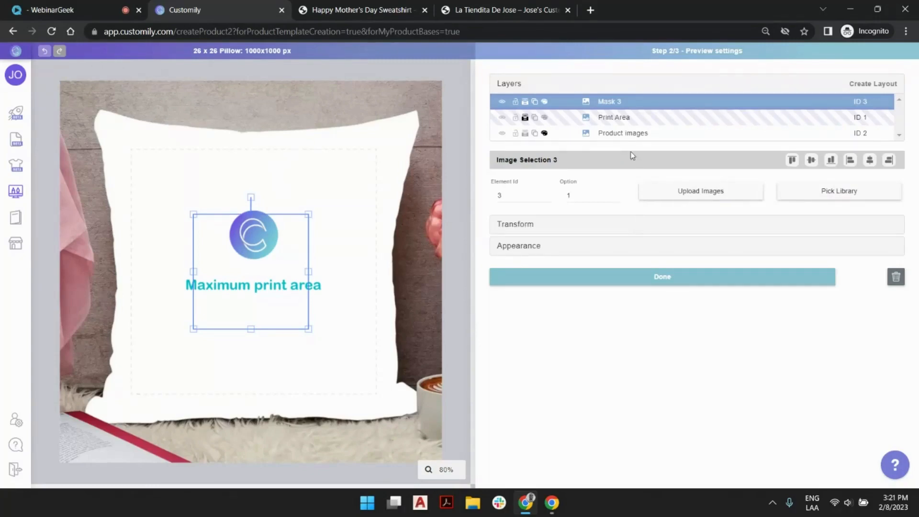
click(528, 228)
click(537, 283)
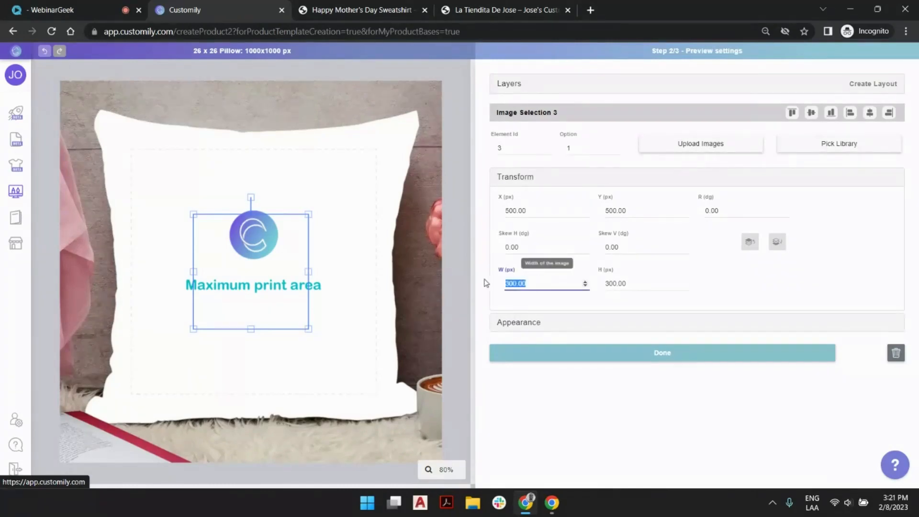
text(1000)
click(604, 282)
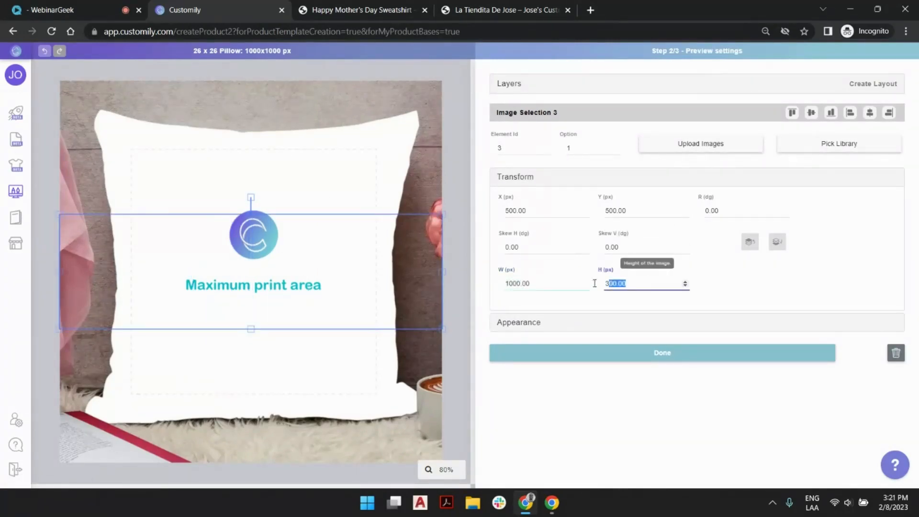
text(1000)
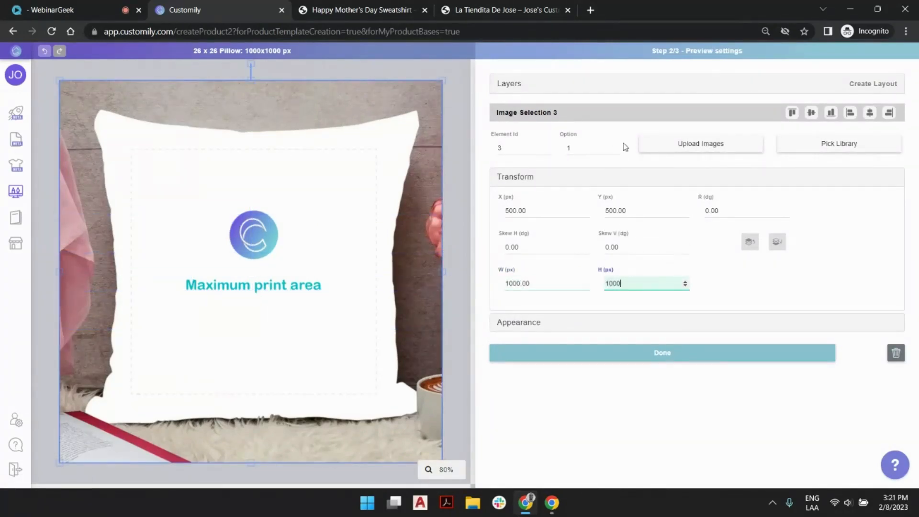
Upload 001 Preview Mask.png, 002 Preview Mask.png and 003 Preview Mask.png to the mask layer and confirm the import
click(644, 146)
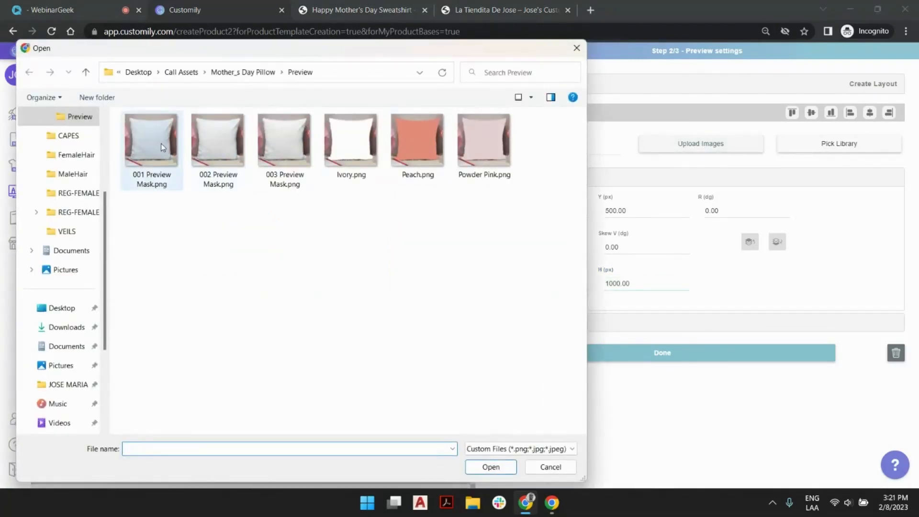
click(163, 148)
ctrl+click(211, 139)
ctrl+click(274, 140)
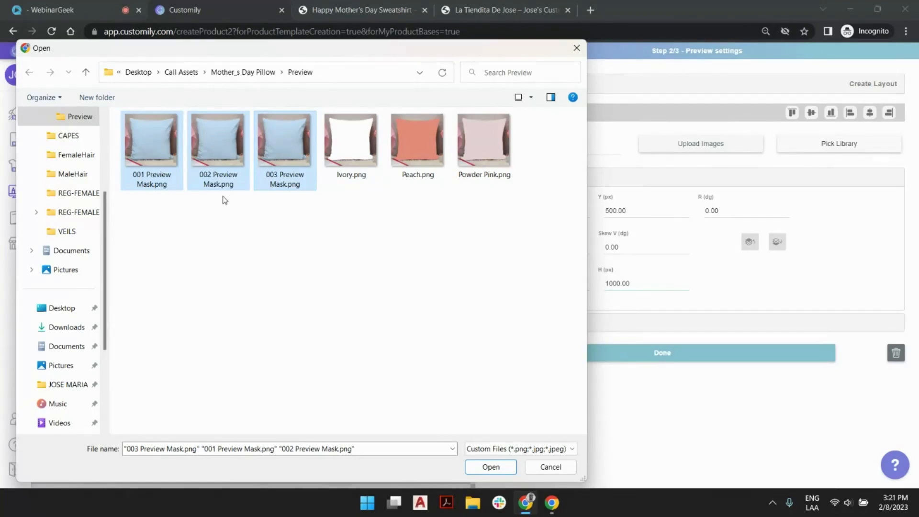
click(496, 472)
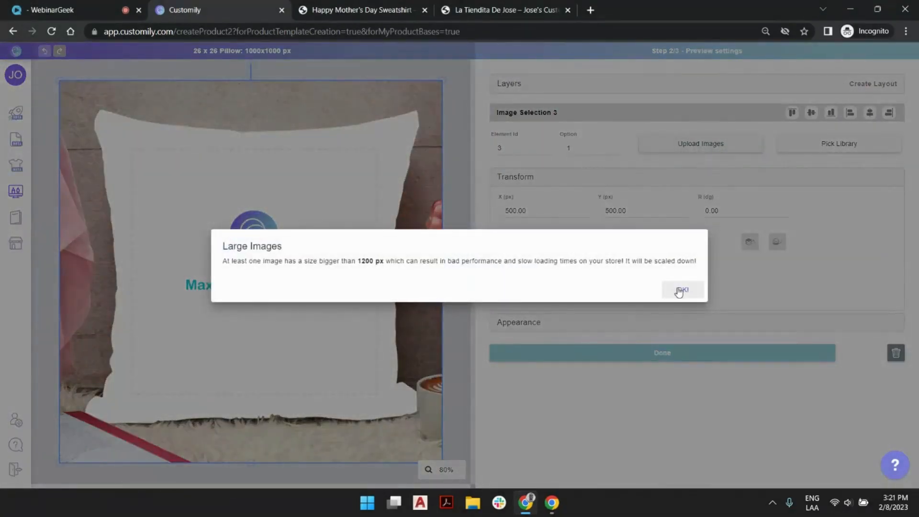
click(680, 289)
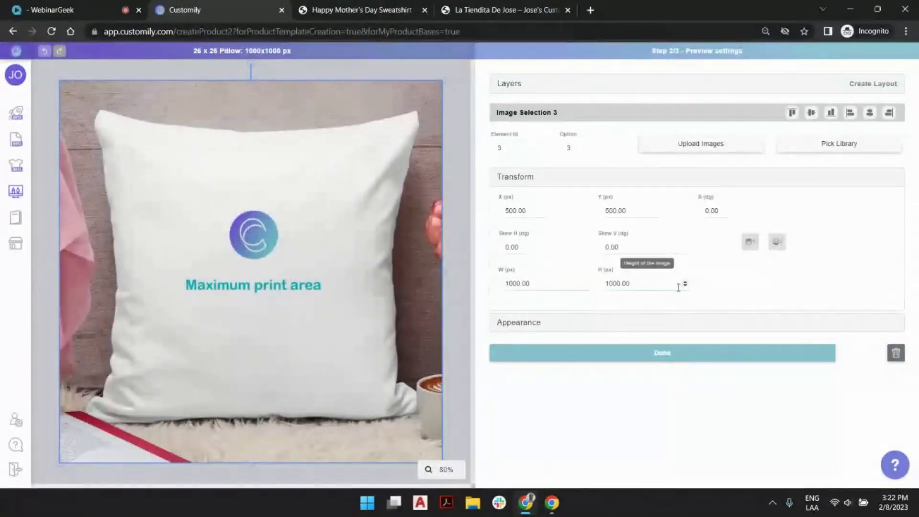
Show the preview's layer list, deselect the mask layer and continue to the template review
click(508, 83)
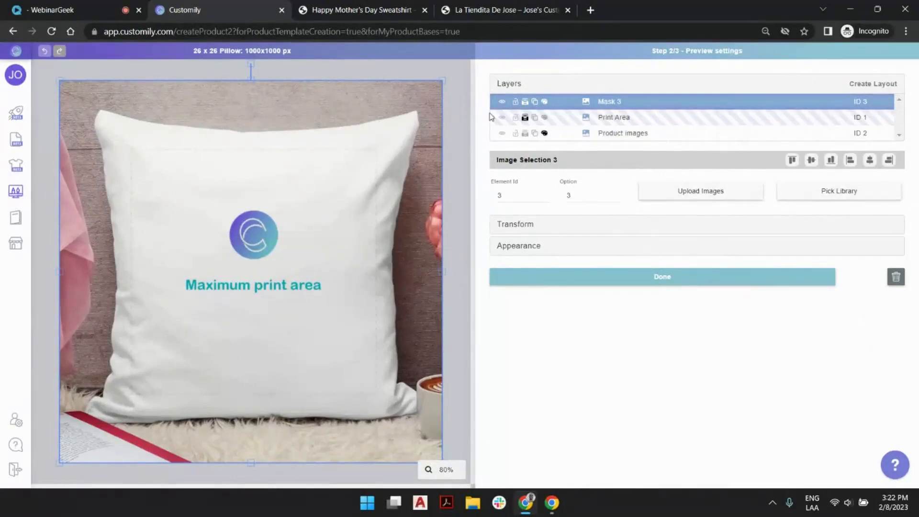
click(458, 84)
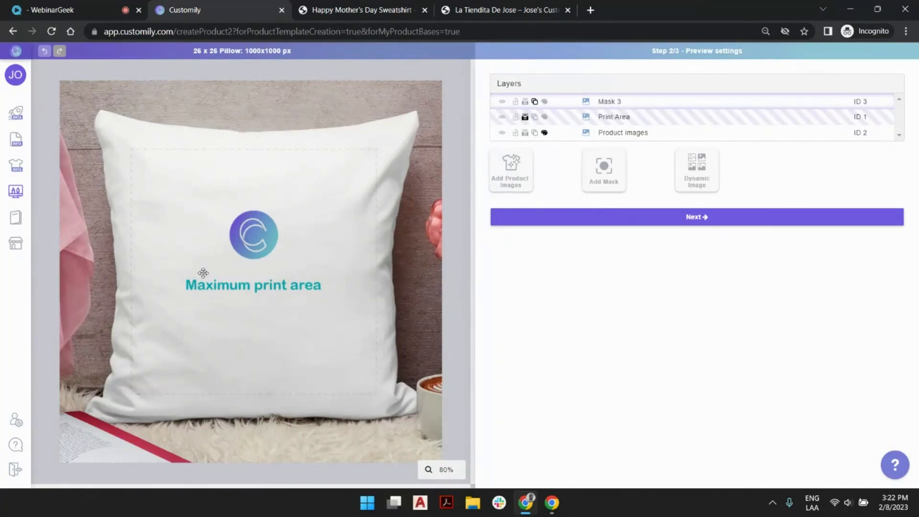
click(726, 223)
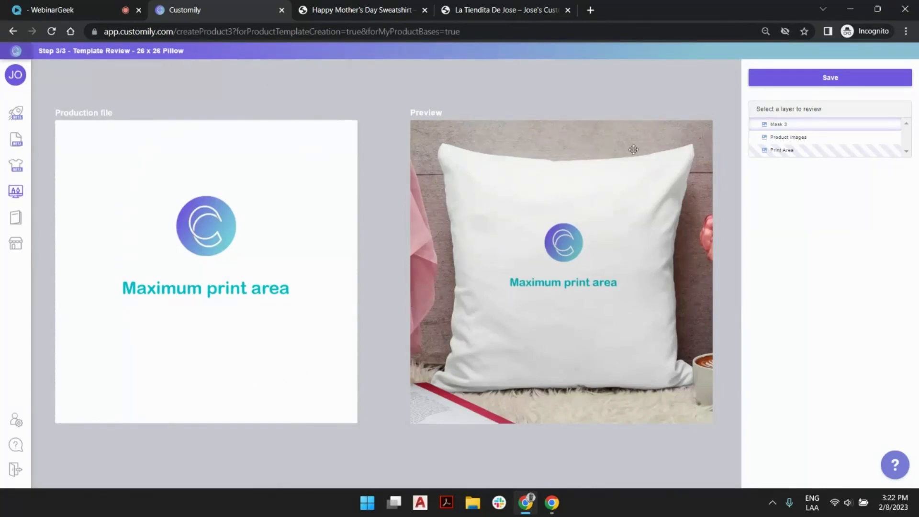
Save the 26 x 26 Pillow product base with a Color variant containing Ivory, Peach and Powder Pink
click(822, 81)
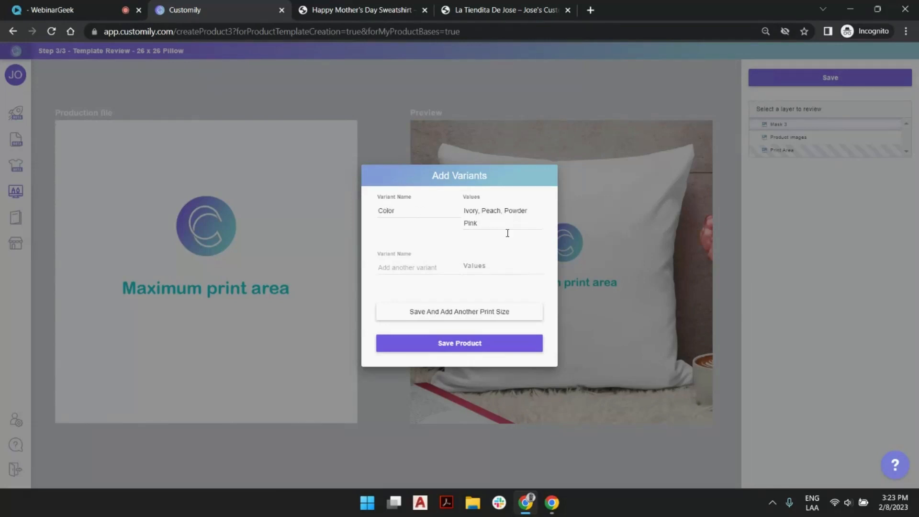
click(483, 343)
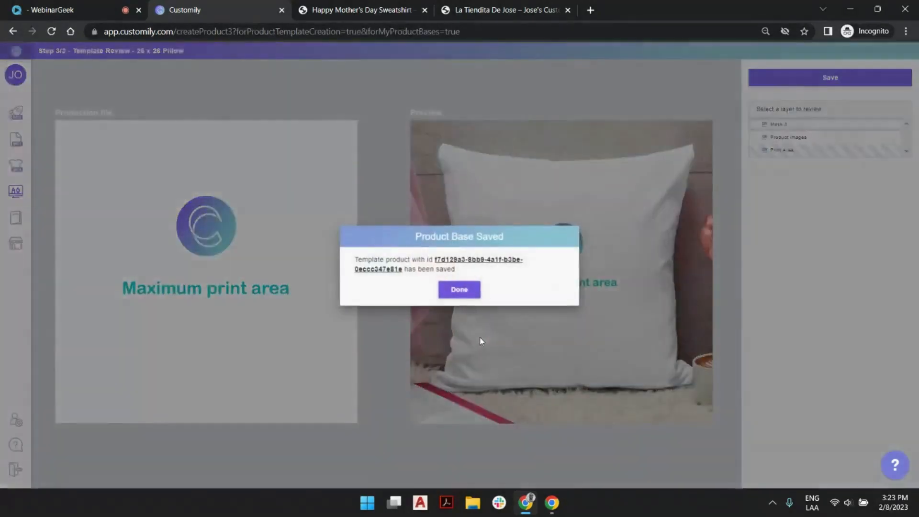
click(459, 289)
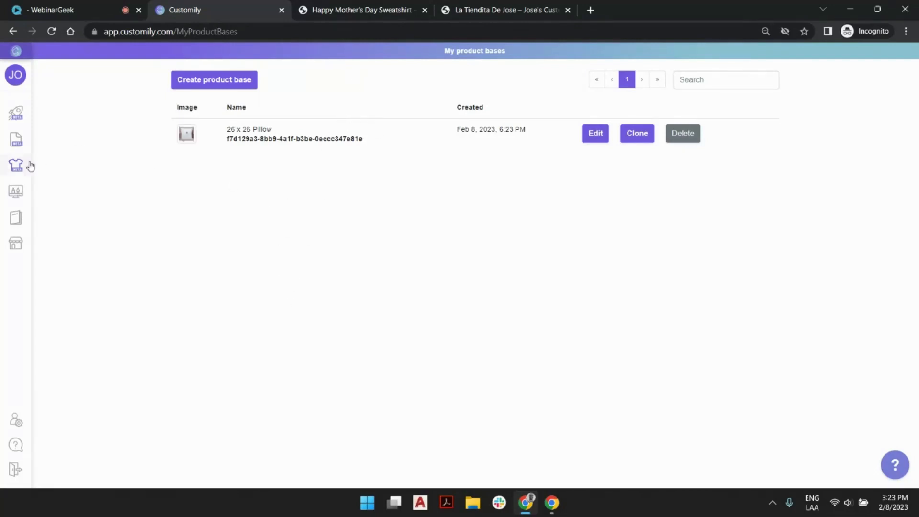
Go to the start page and display the available sources for creating a new product
mouse_move(37, 165)
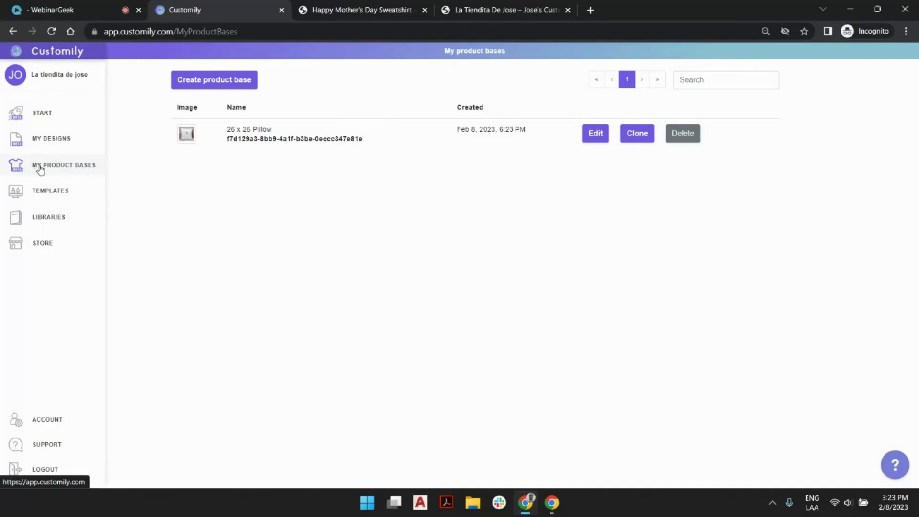
click(41, 118)
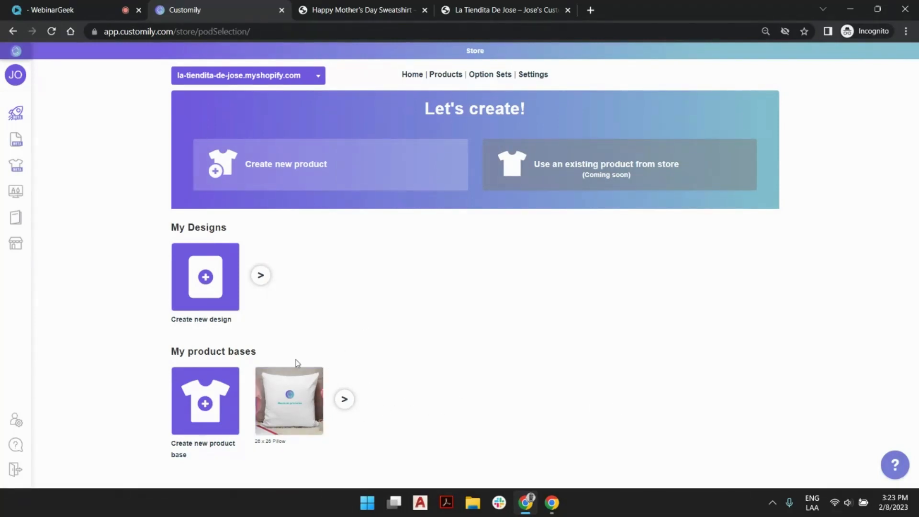
click(443, 175)
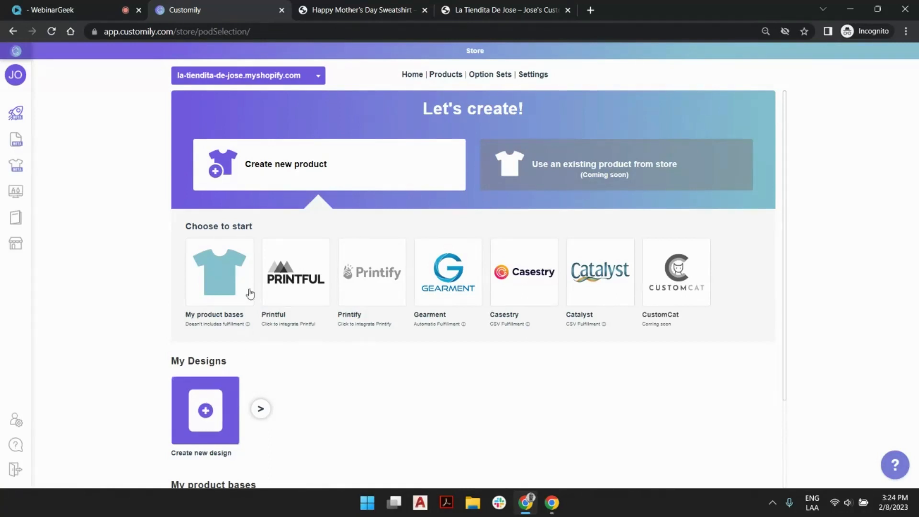
Go to the libraries, view the font libraries and switch to the image libraries
mouse_move(10, 201)
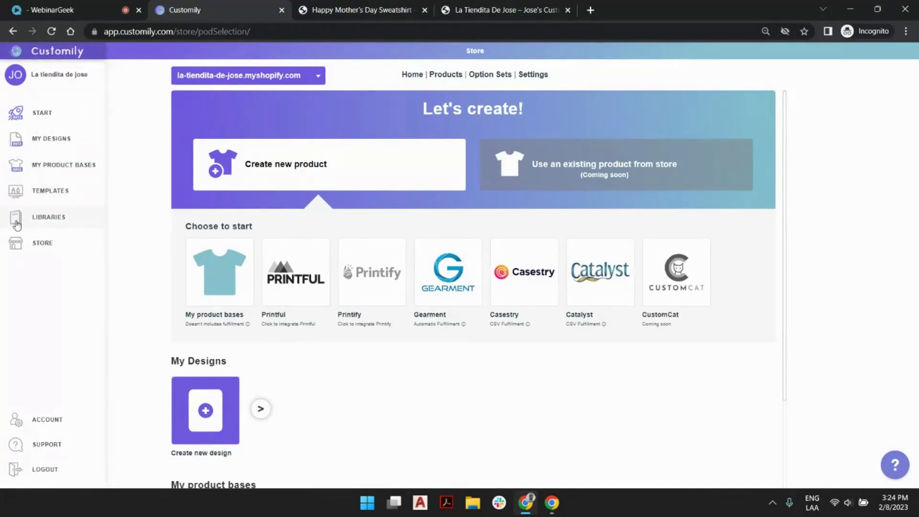
click(47, 220)
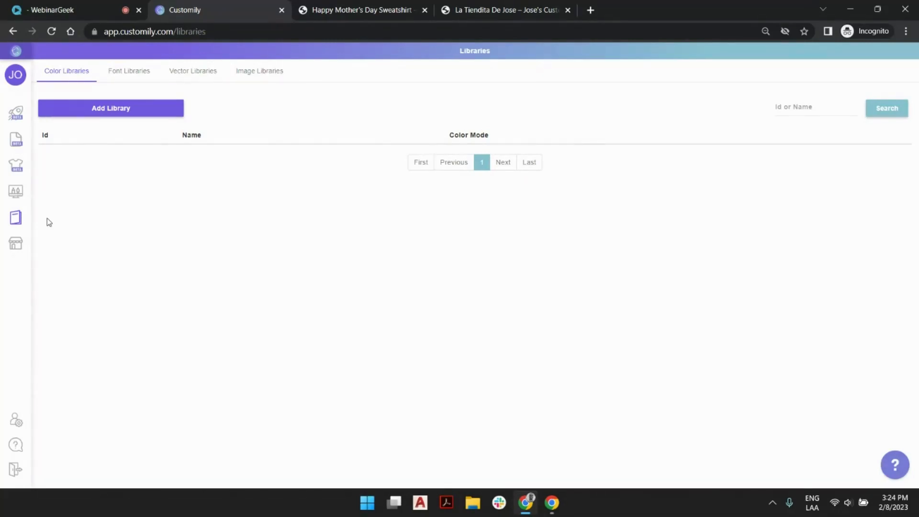
click(130, 78)
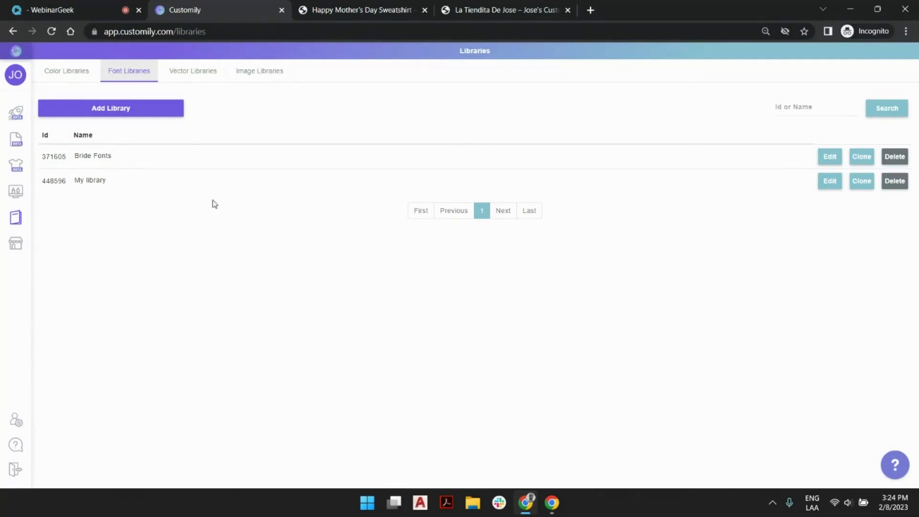
click(249, 76)
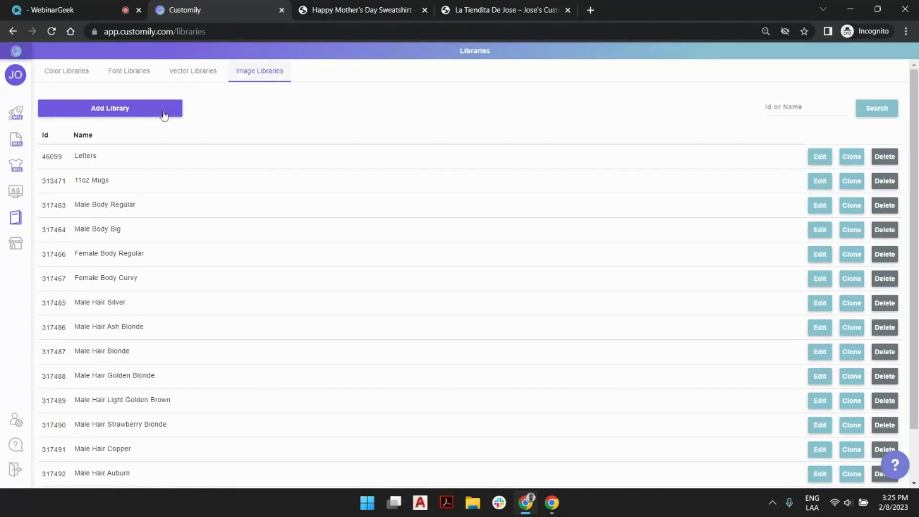
Create an image library named Mother's Day Designs, copying the name before confirming
click(144, 109)
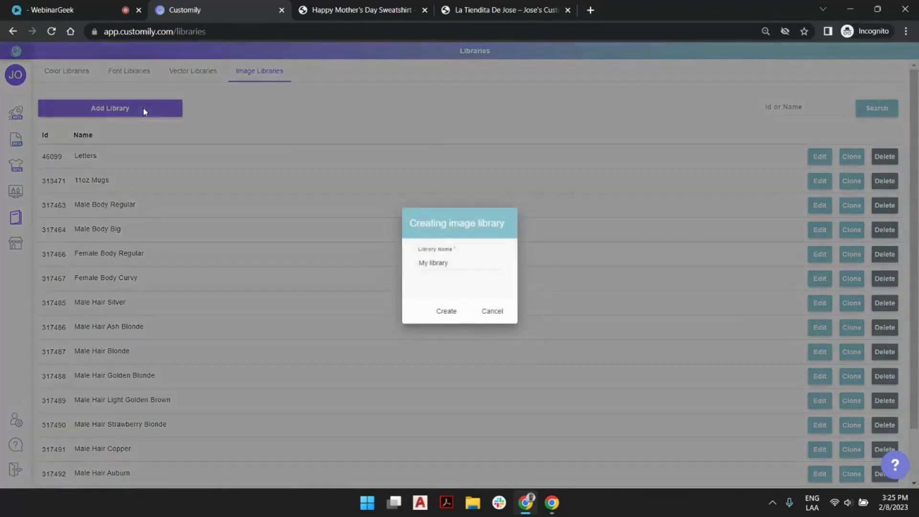
drag(449, 264, 406, 265)
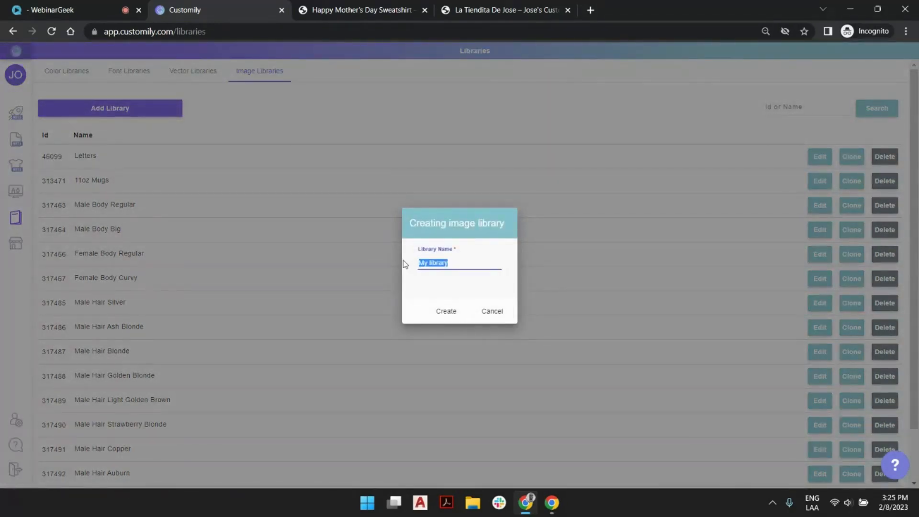
text(Mother's D)
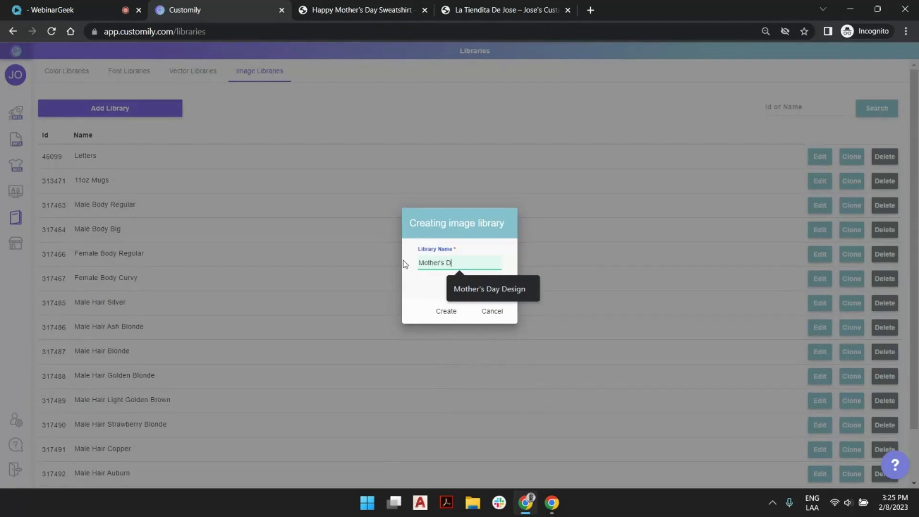
text(ay Designs)
drag(420, 262, 484, 263)
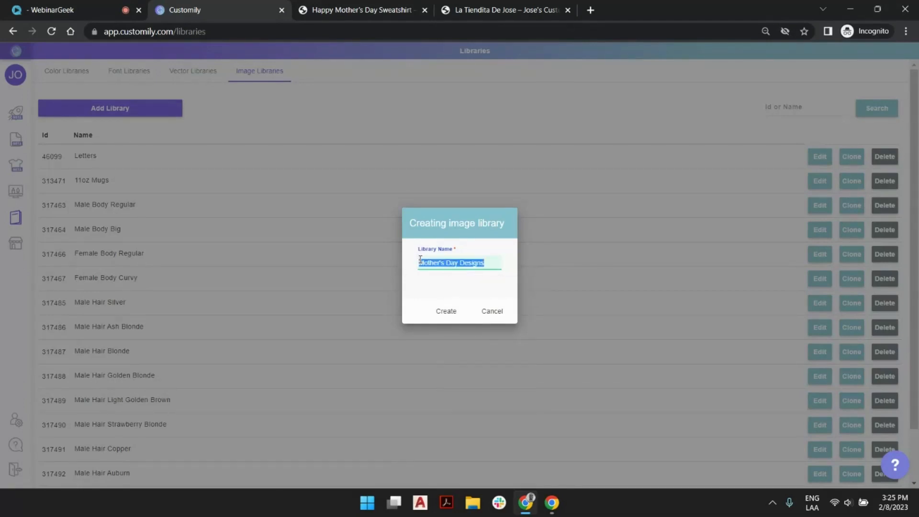
click(440, 315)
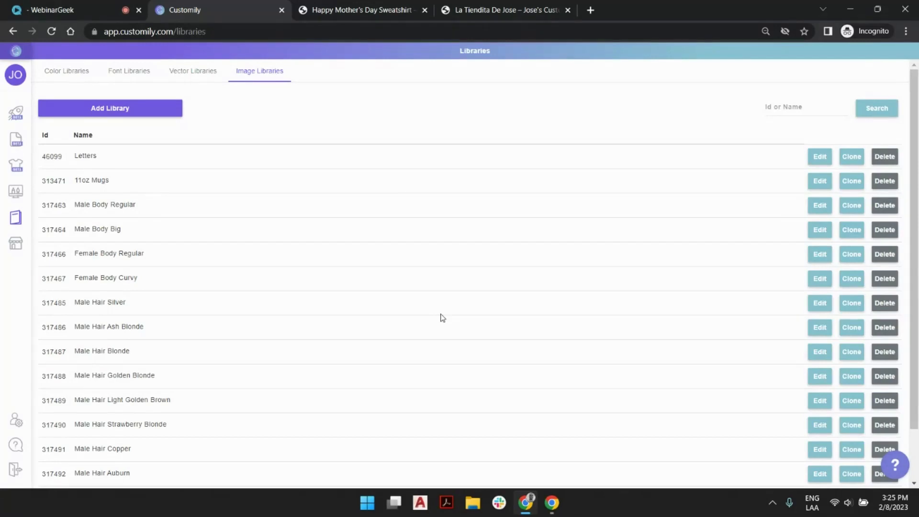
Open the Mother's Day Designs library for editing from the last page of the image library list
scroll(537, 291, down, 2)
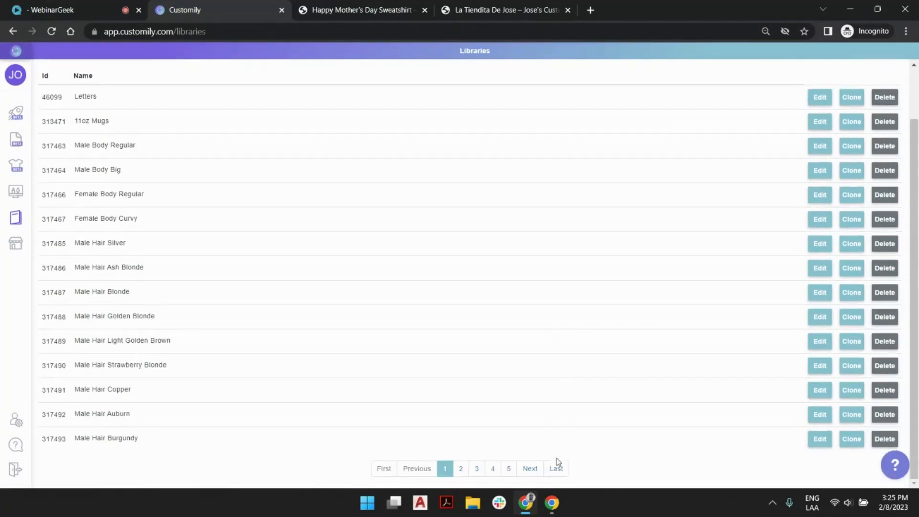
click(557, 467)
mouse_move(125, 207)
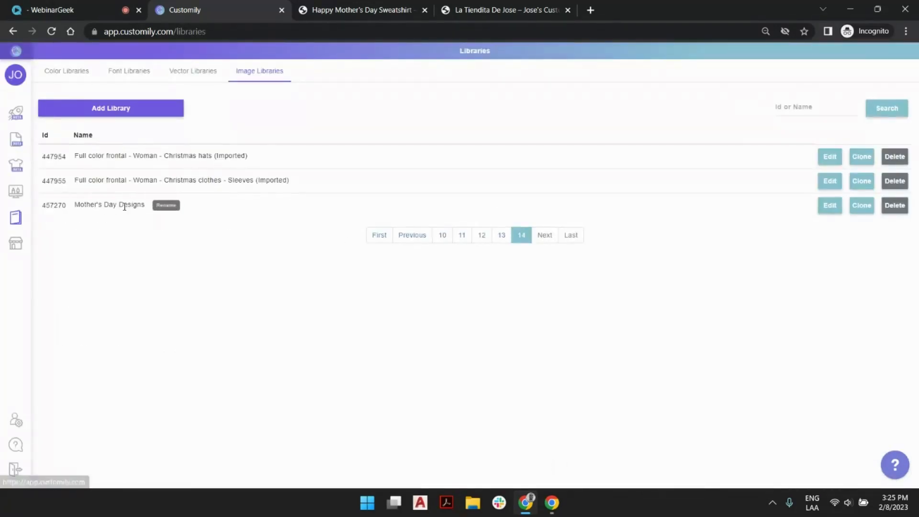
click(828, 210)
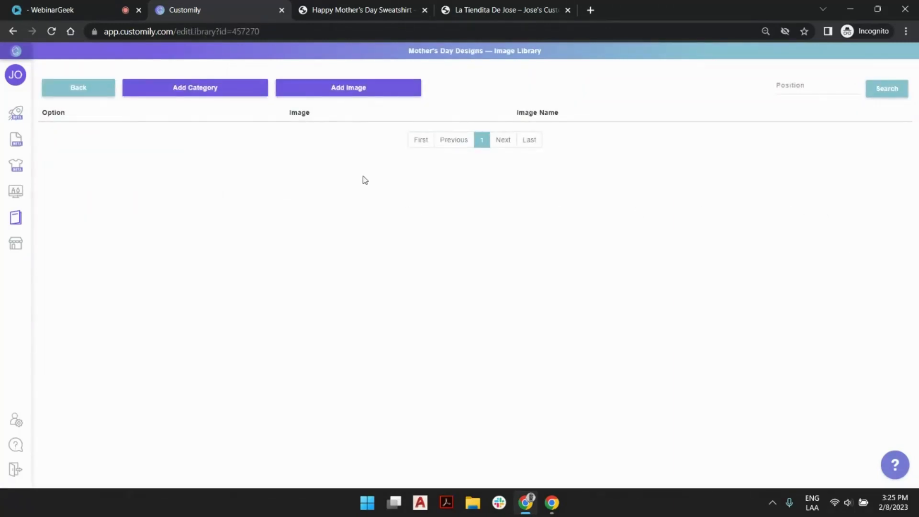
Add Birds.png, Flowers.png and Rainbows.png from the Mother_s Day Pillow Design folder to the library, starting at position 1
click(365, 93)
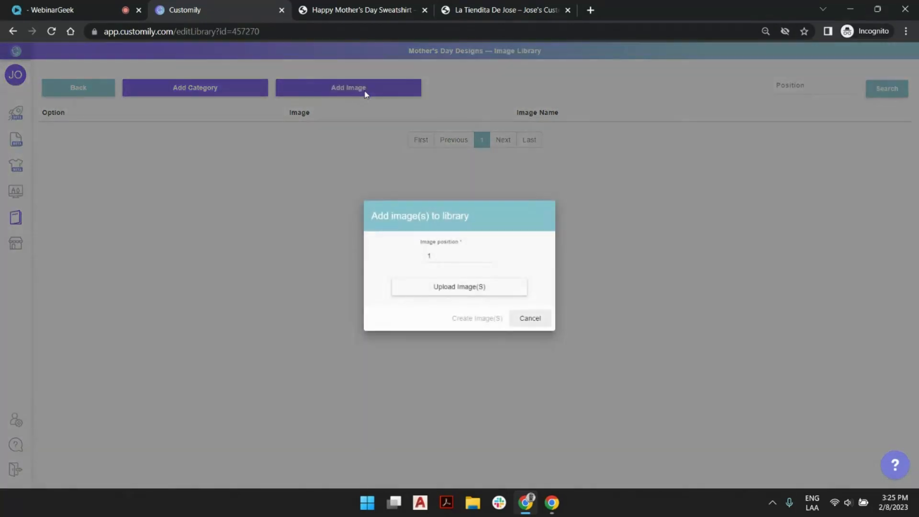
click(434, 288)
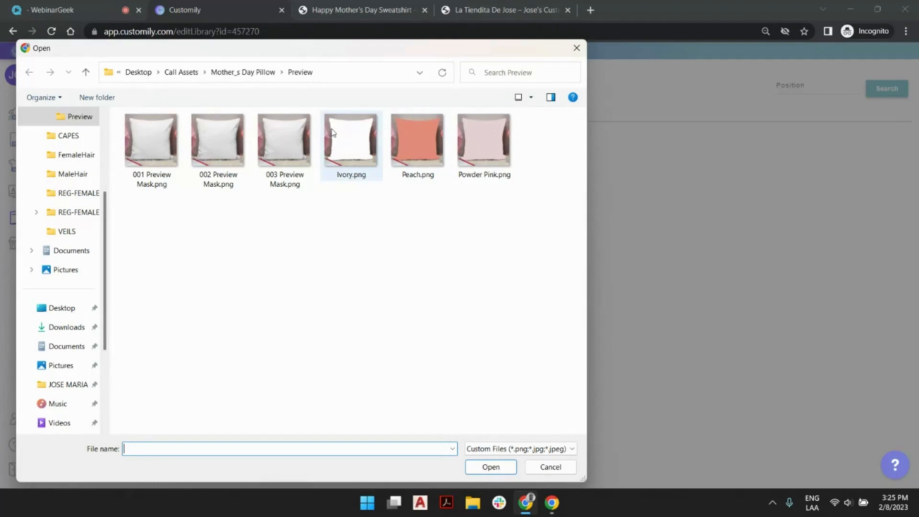
click(259, 73)
click(169, 152)
double_click(169, 152)
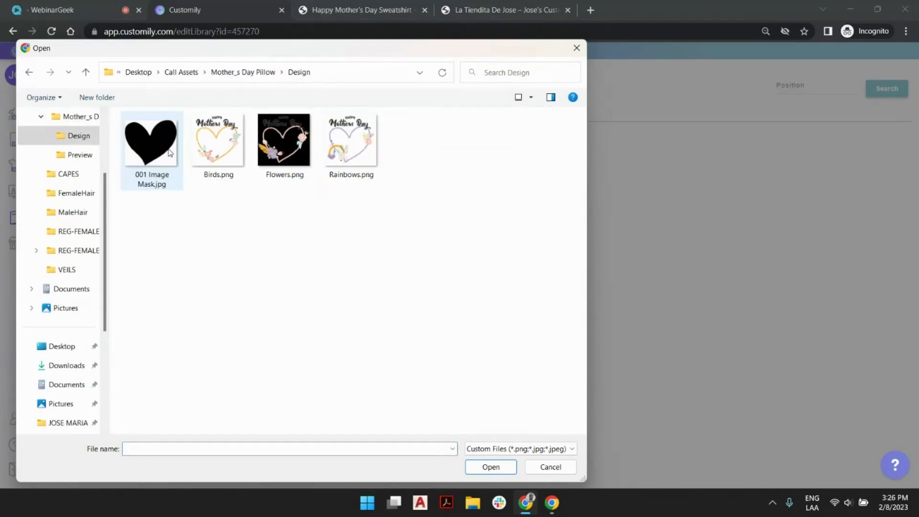
click(236, 139)
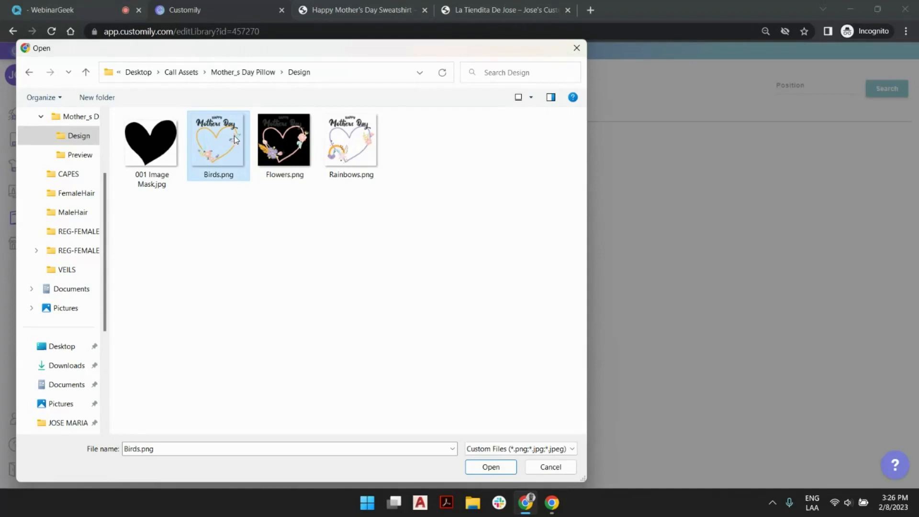
ctrl+click(277, 135)
ctrl+click(351, 141)
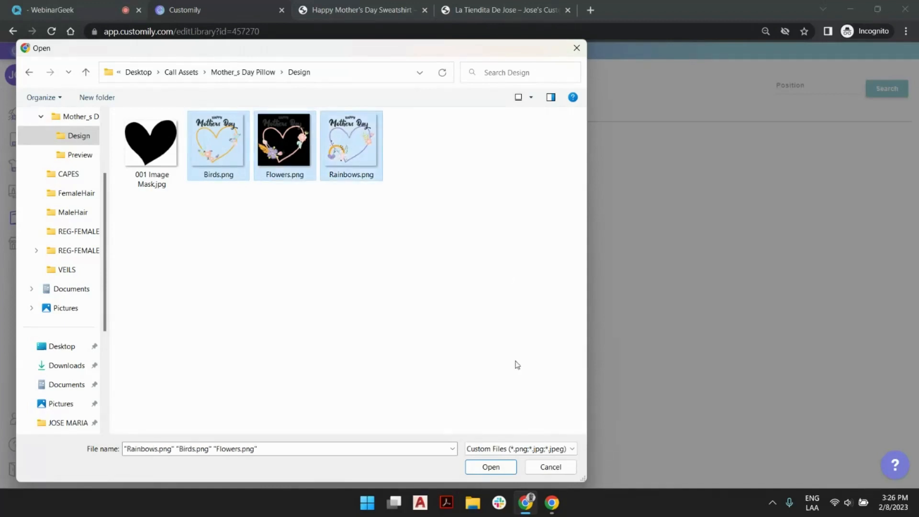
click(491, 467)
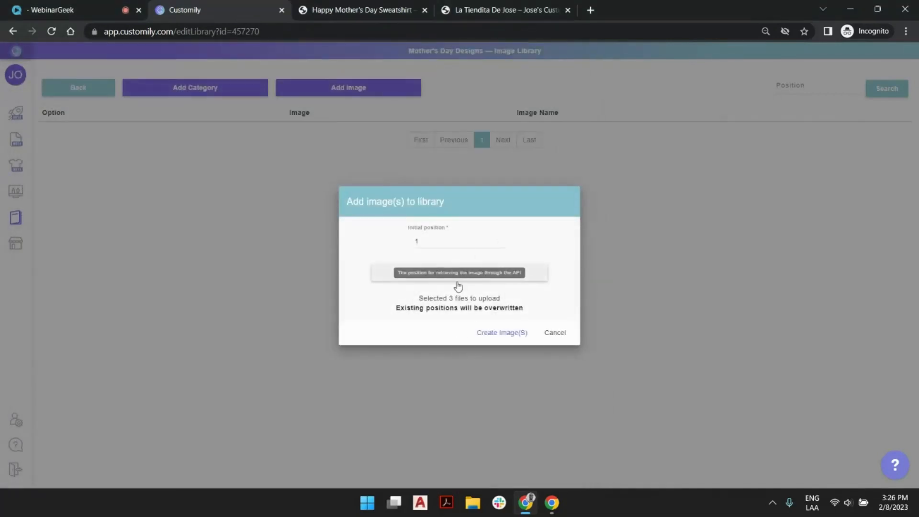
click(500, 333)
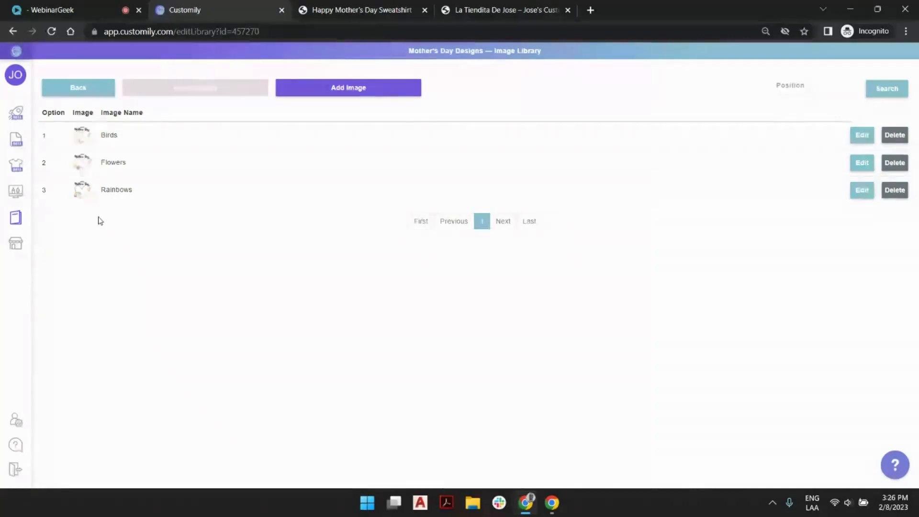
Create a new design from the start page named Mother's Day Design with a 1000 x 1000 mm canvas
click(19, 116)
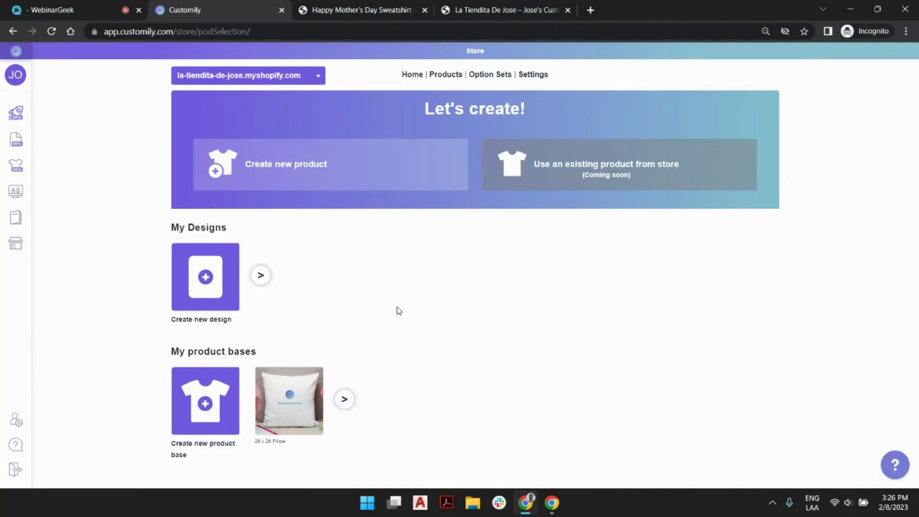
click(194, 275)
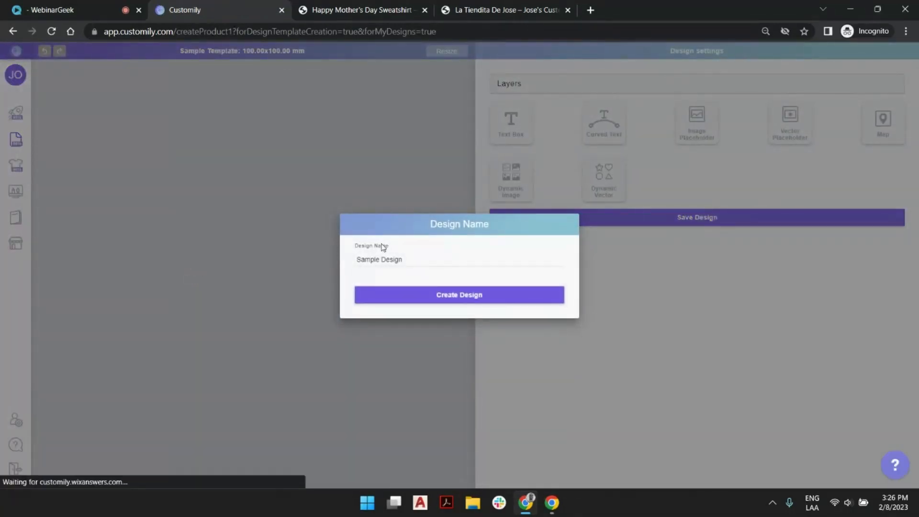
triple_click(394, 261)
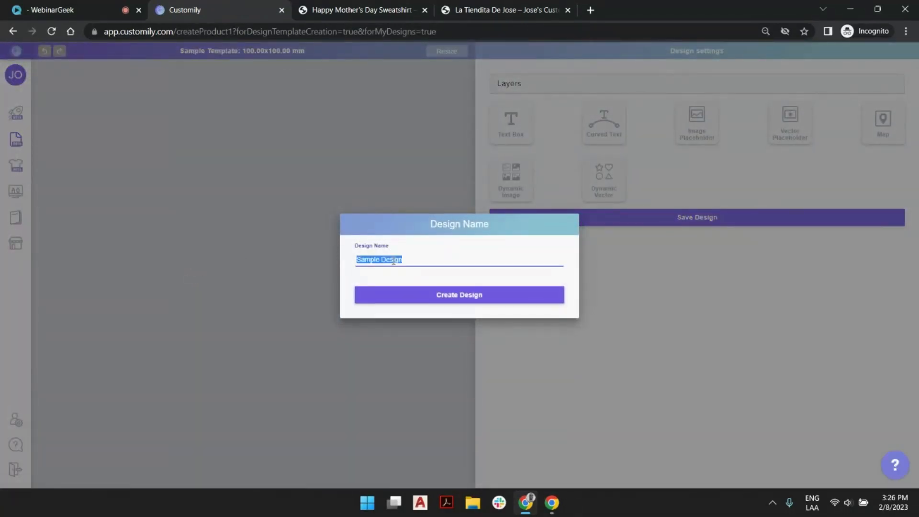
text(Mother's Day Designs)
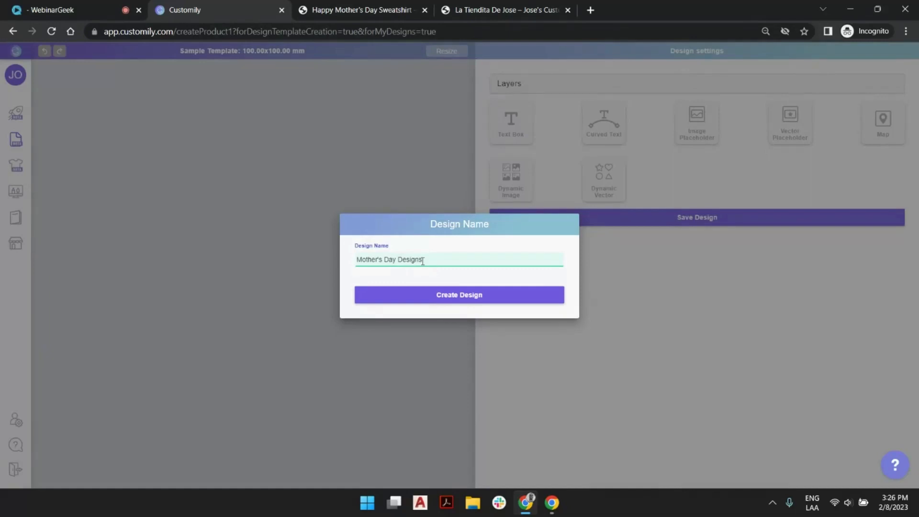
click(463, 298)
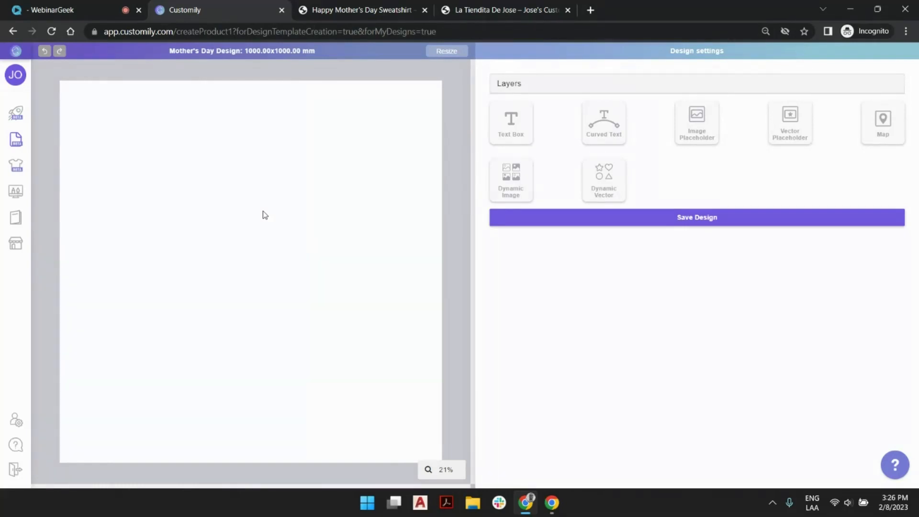
Add a dynamic image to the design and set its width and height to 1000 mm to fill the canvas
click(525, 182)
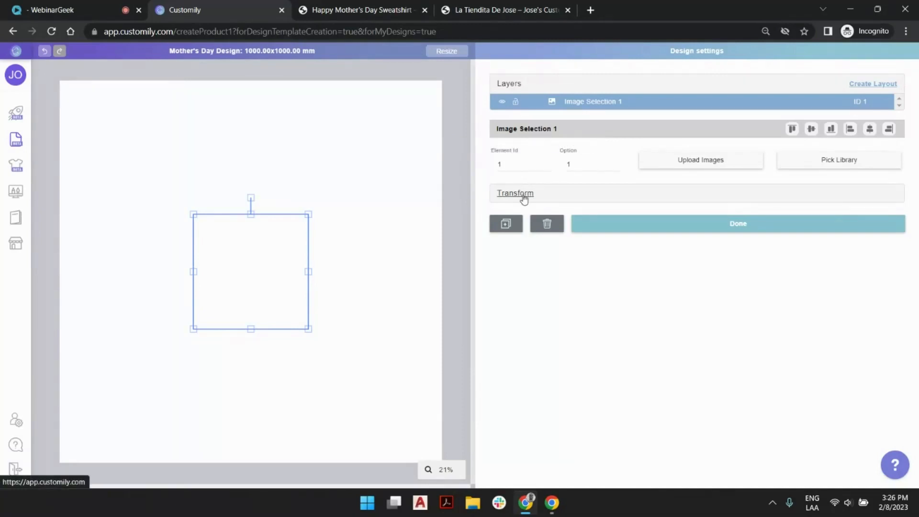
click(523, 192)
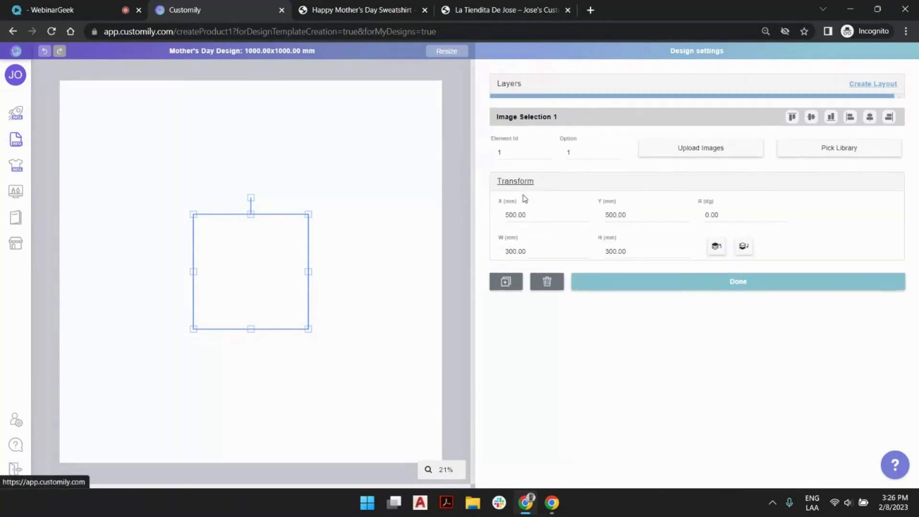
double_click(537, 244)
text(1000)
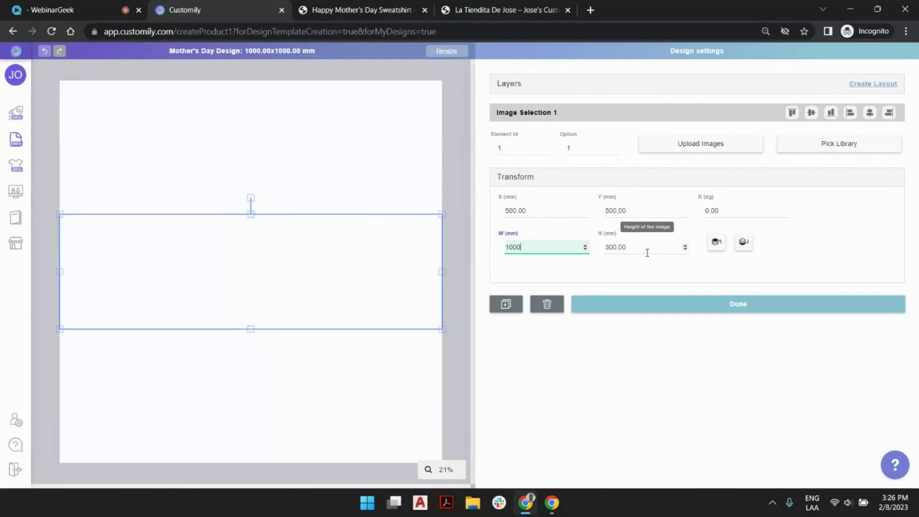
double_click(644, 248)
text(1000)
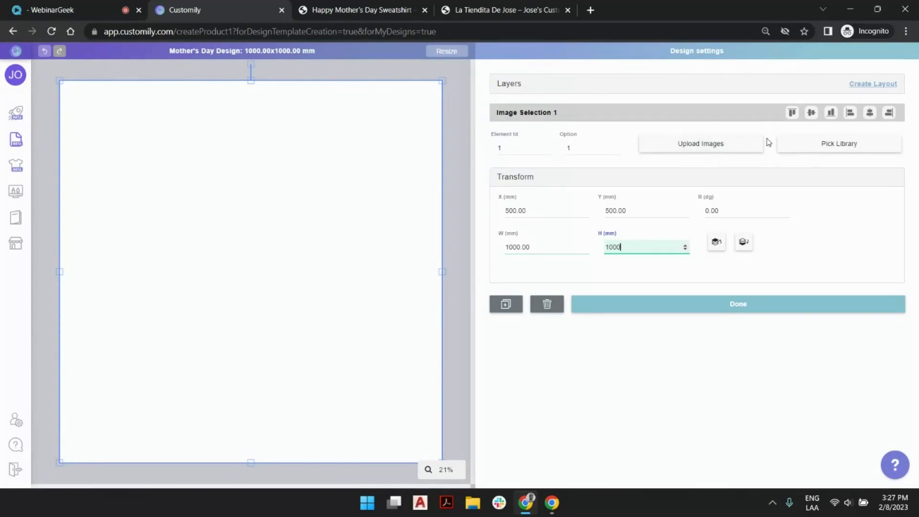
Assign the Mother's Day Designs image library to the dynamic image and switch its displayed option to 3
click(826, 144)
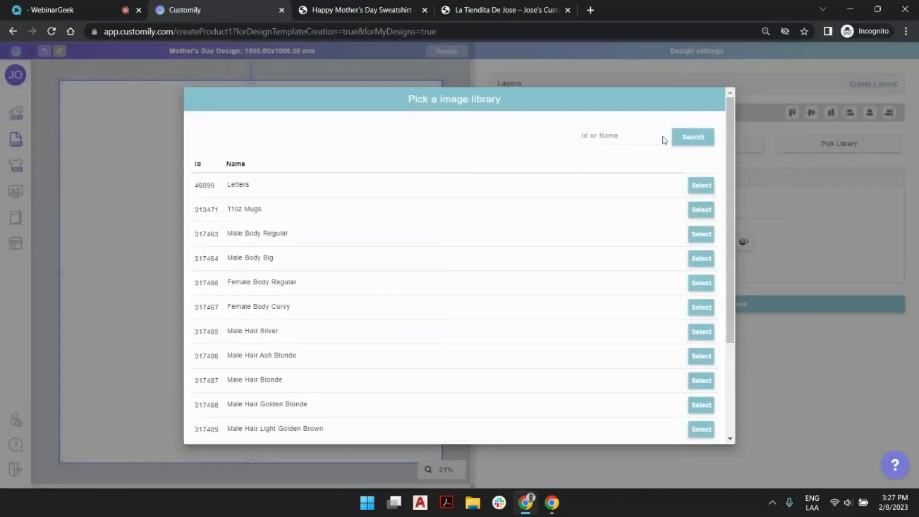
click(632, 139)
text(Mother's Day Designs)
click(683, 139)
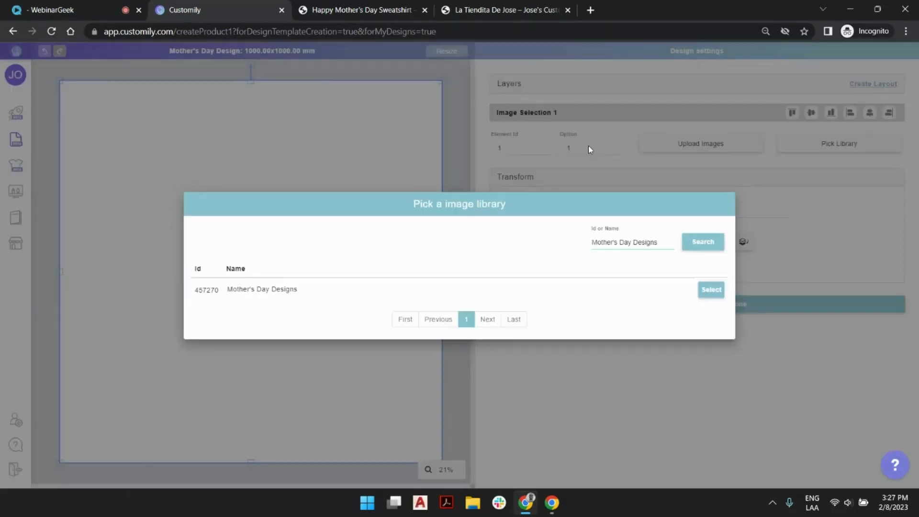
click(711, 290)
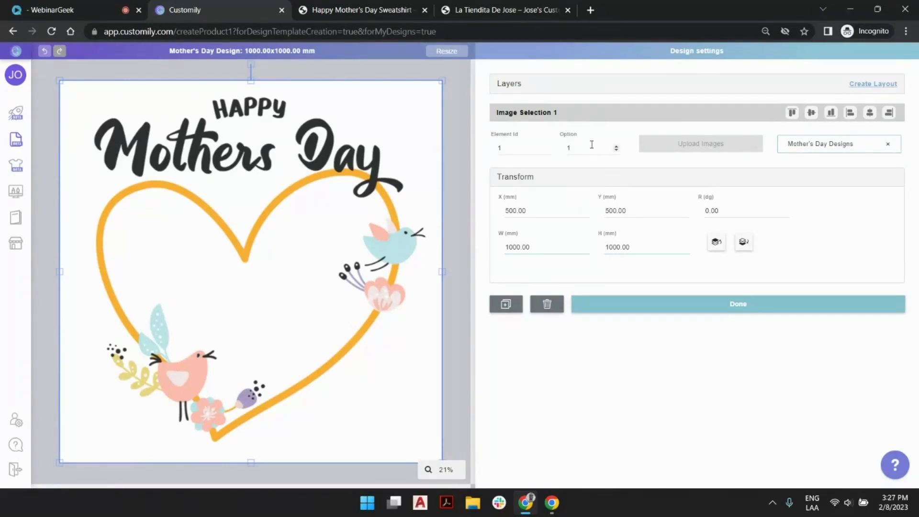
click(614, 147)
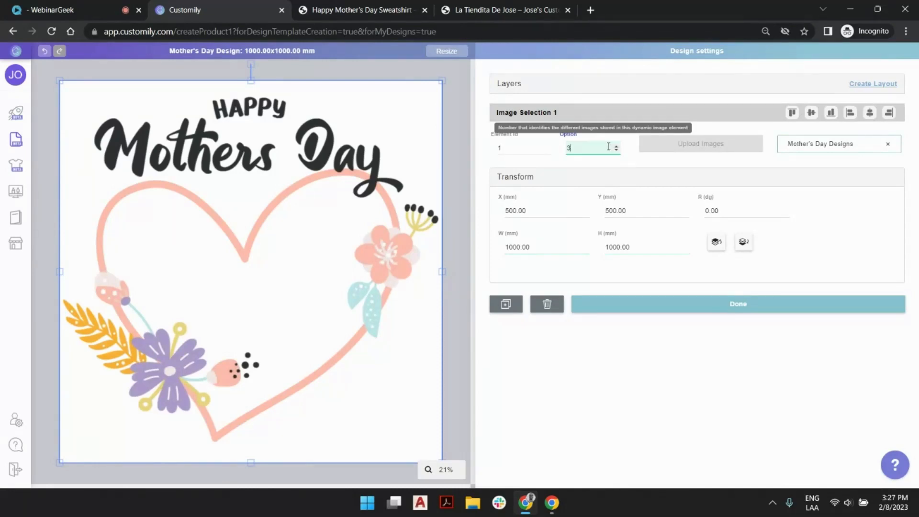
click(455, 94)
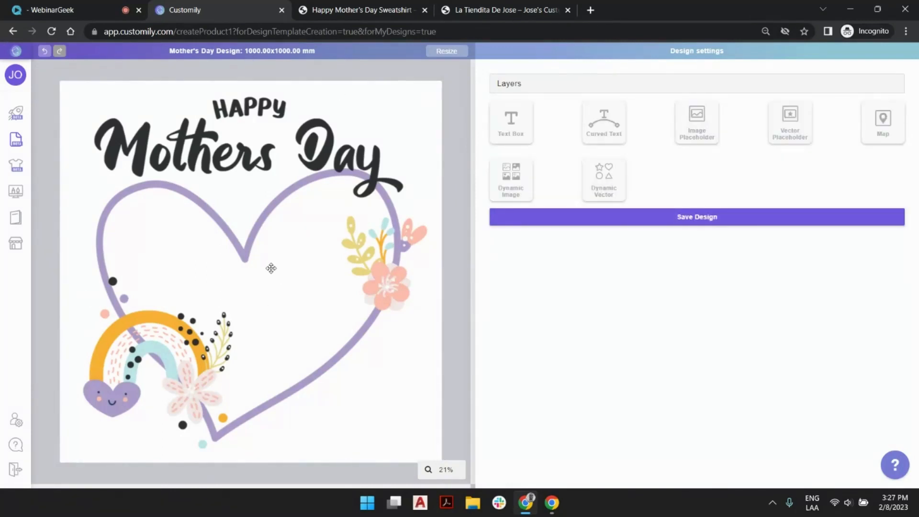
Add a text box and place it at X 677 mm, Y 883 mm with a rotation of 325 degrees
click(509, 133)
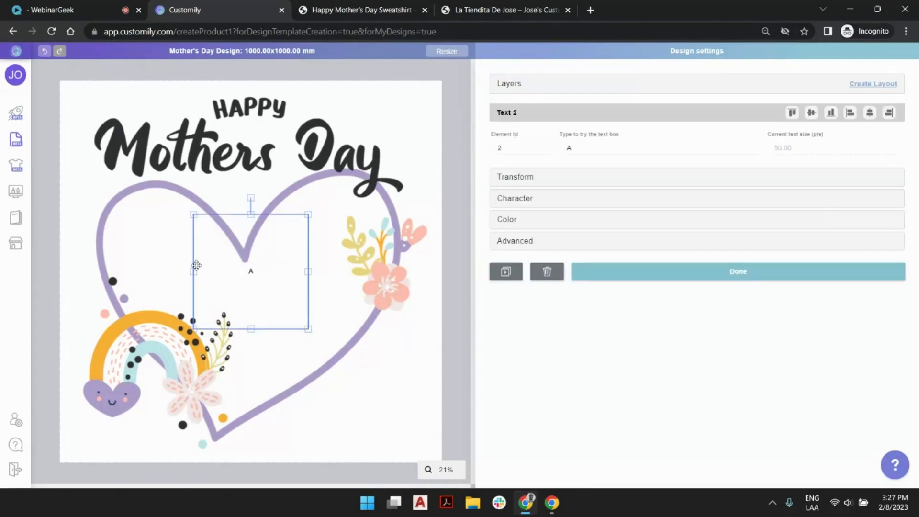
drag(269, 269, 308, 311)
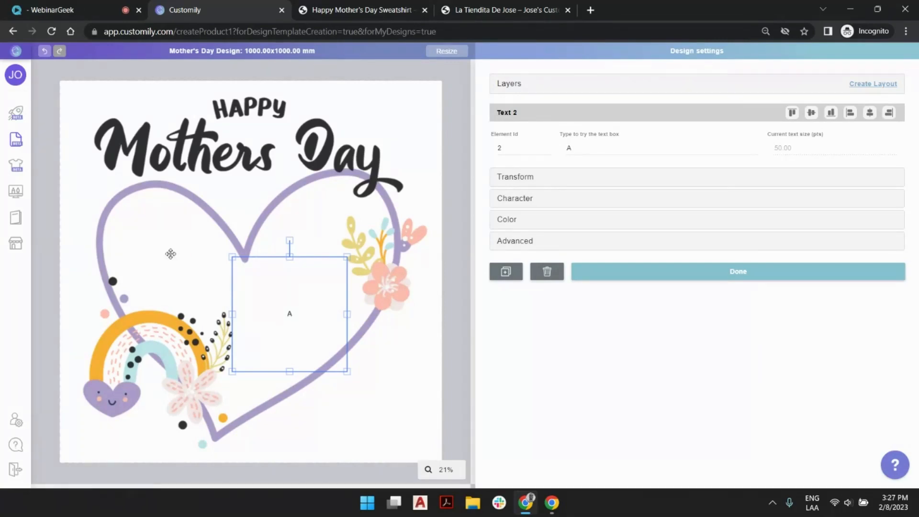
click(522, 174)
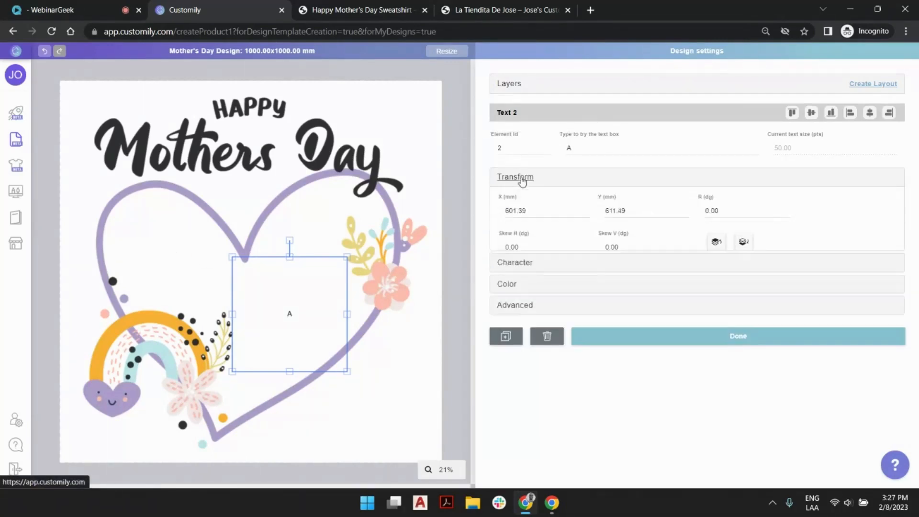
drag(526, 211, 489, 213)
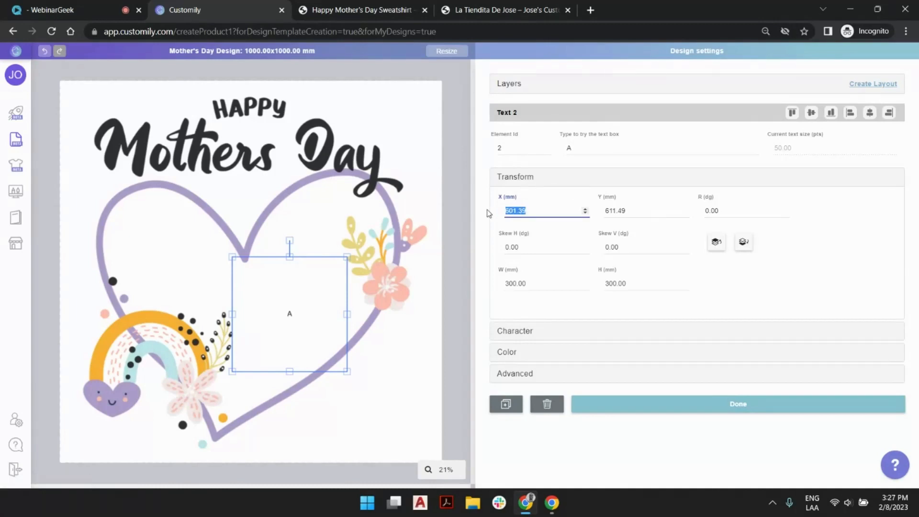
text(677)
key(Tab)
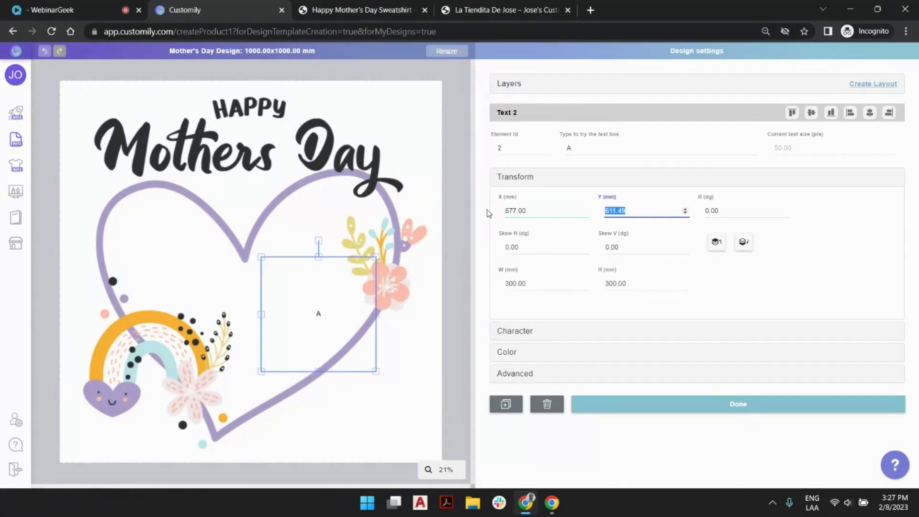
text(883)
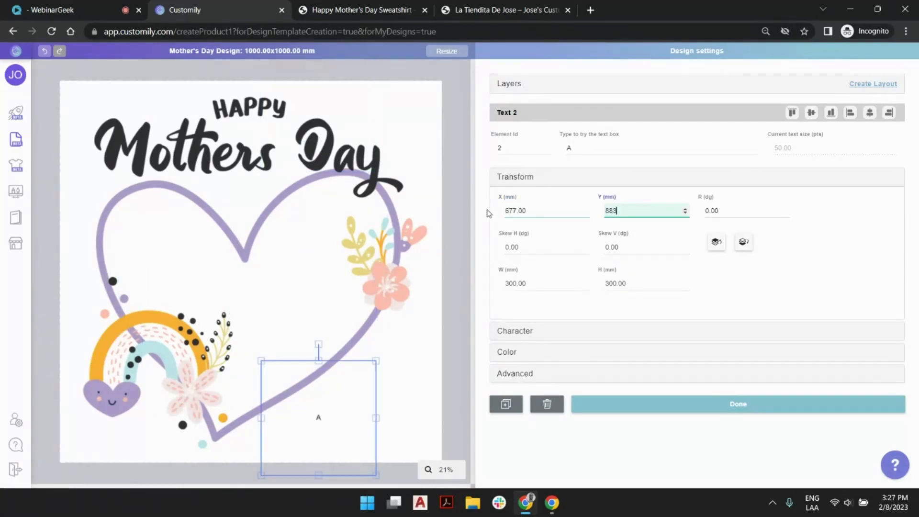
key(Tab)
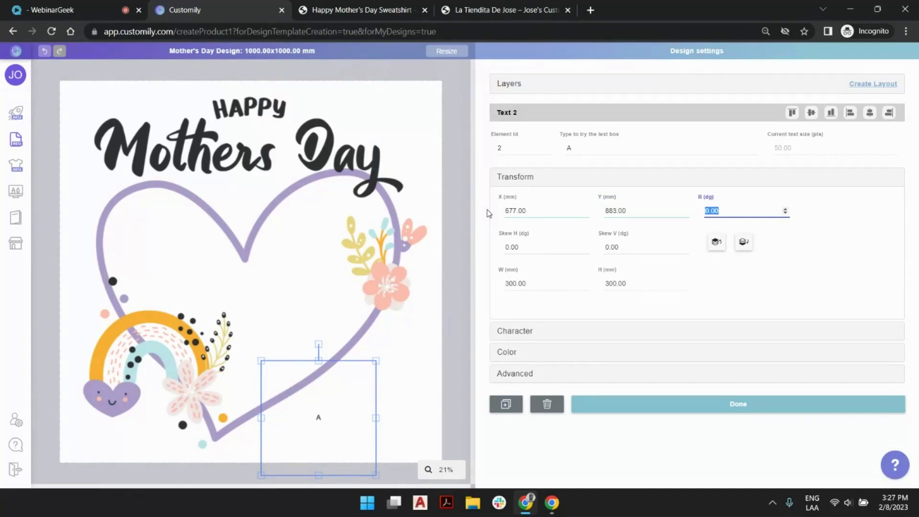
text(325)
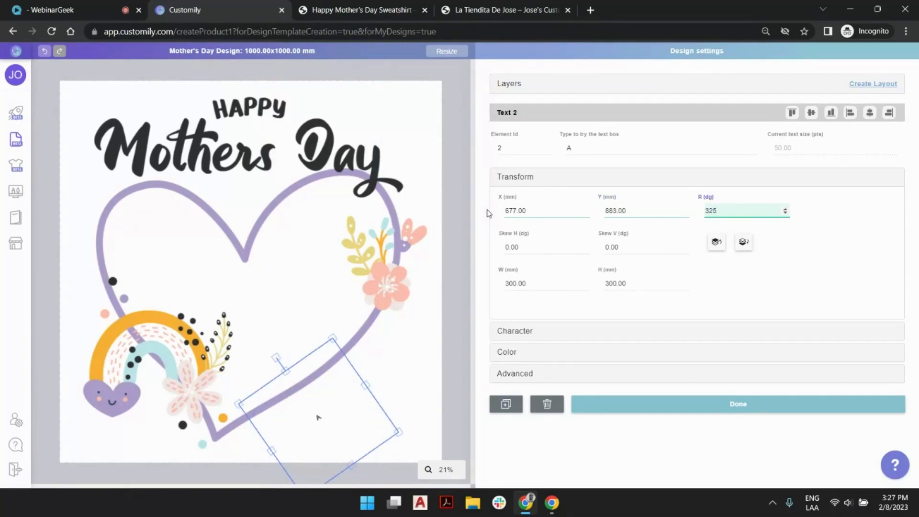
Size the rotated text box to 468 mm wide and 67 mm high
key(Tab)
key(Tab)
key(Tab)
key(Tab)
key(Tab)
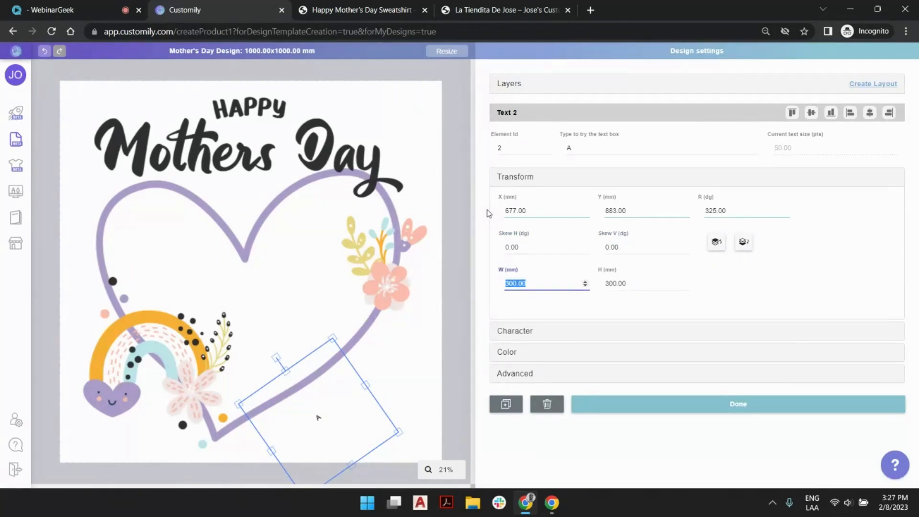
text(468)
key(Tab)
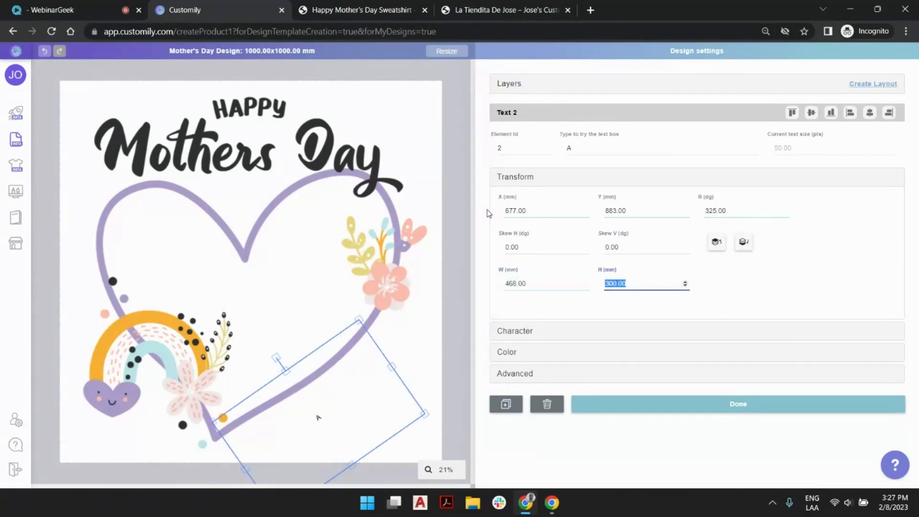
text(67)
key(Tab)
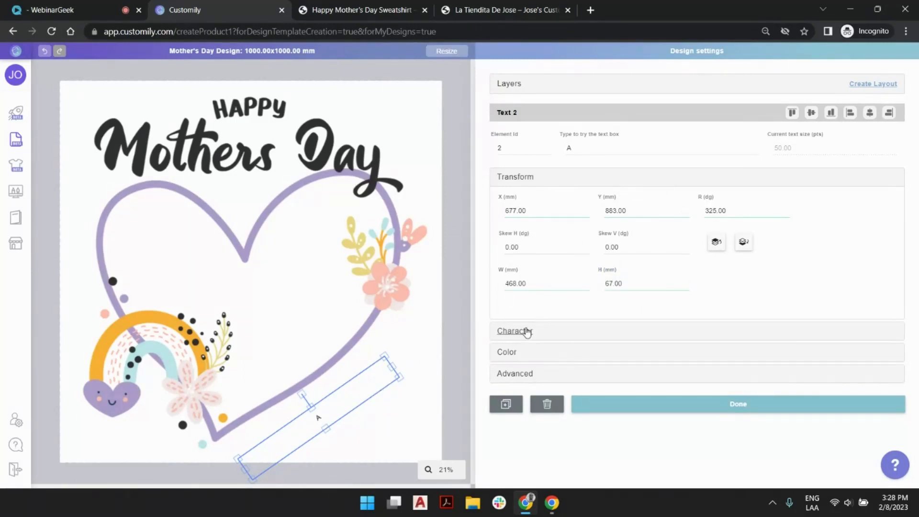
Set the text box font to Alloha (Regular) with a minimum size of 50 pts and a maximum of 150 pts
click(527, 331)
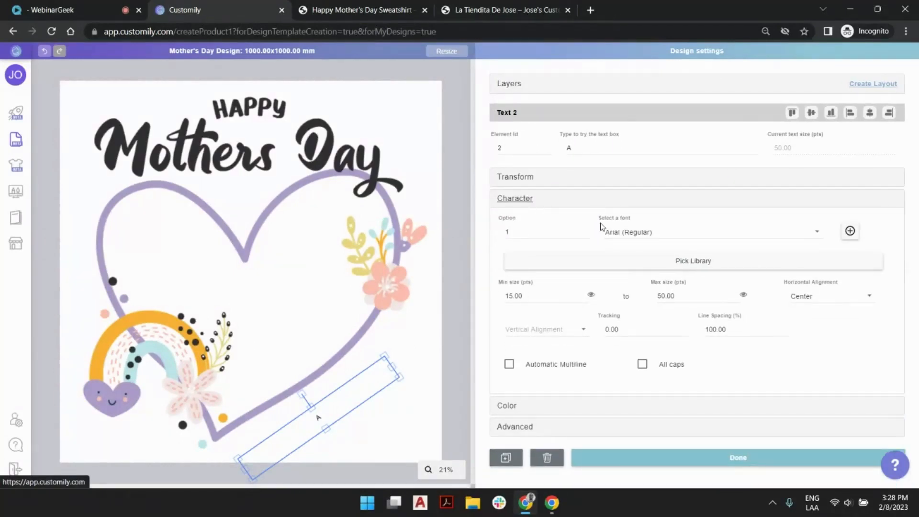
click(639, 238)
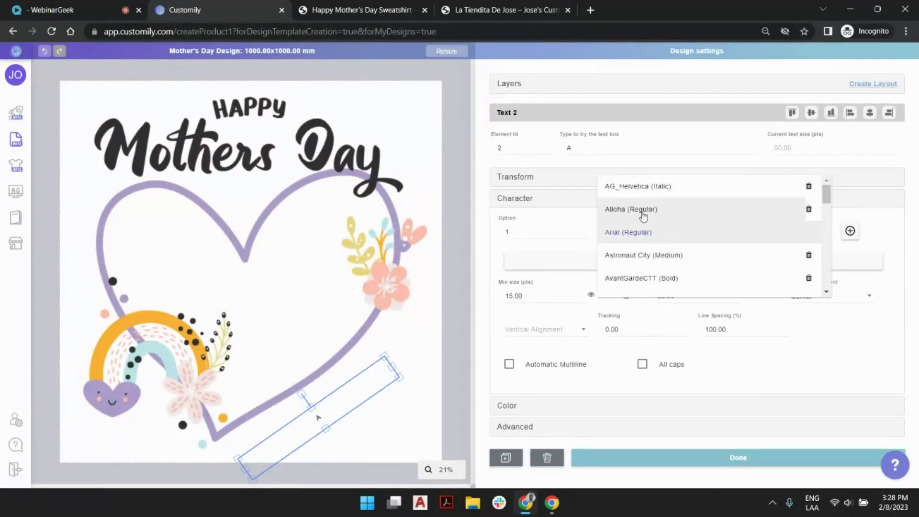
click(643, 217)
click(514, 284)
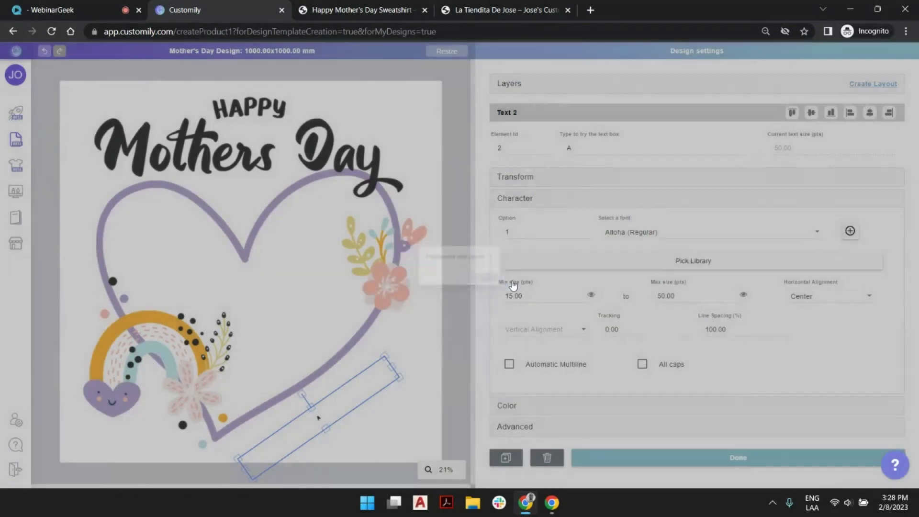
click(574, 293)
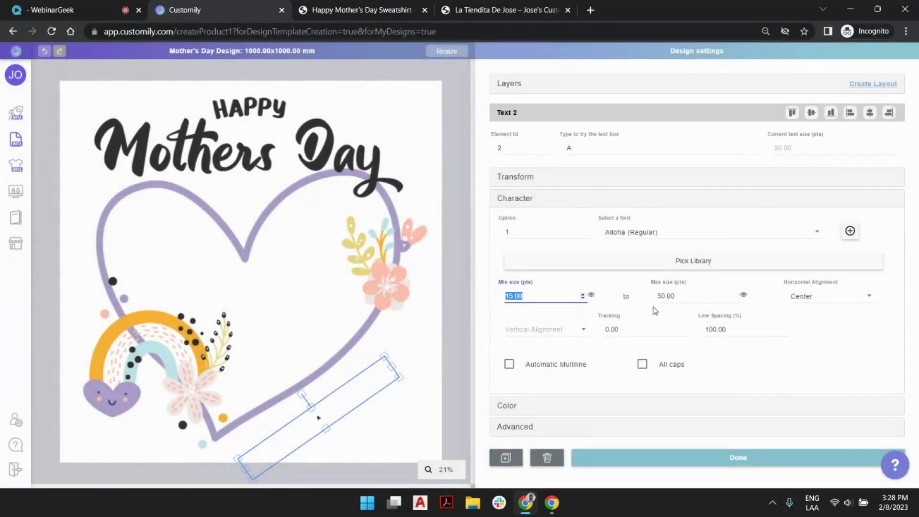
text(50)
key(Tab)
text(1)
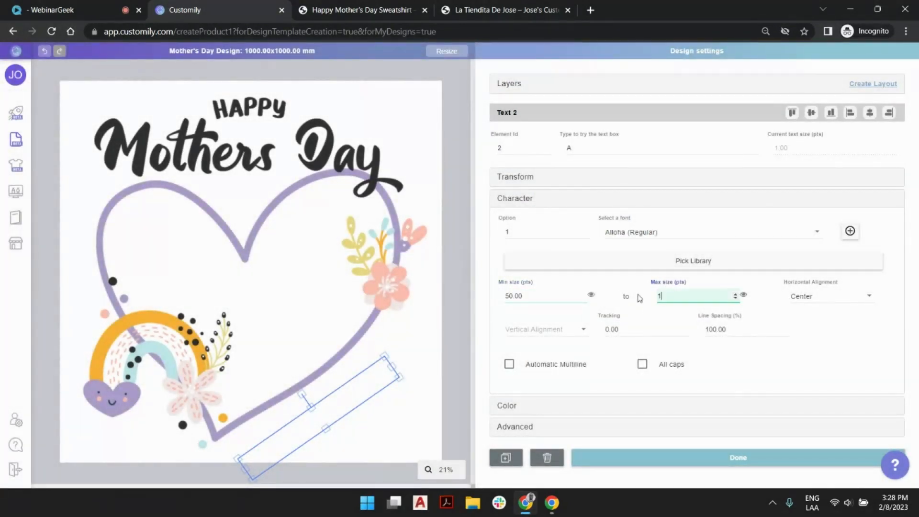
text(50)
click(452, 324)
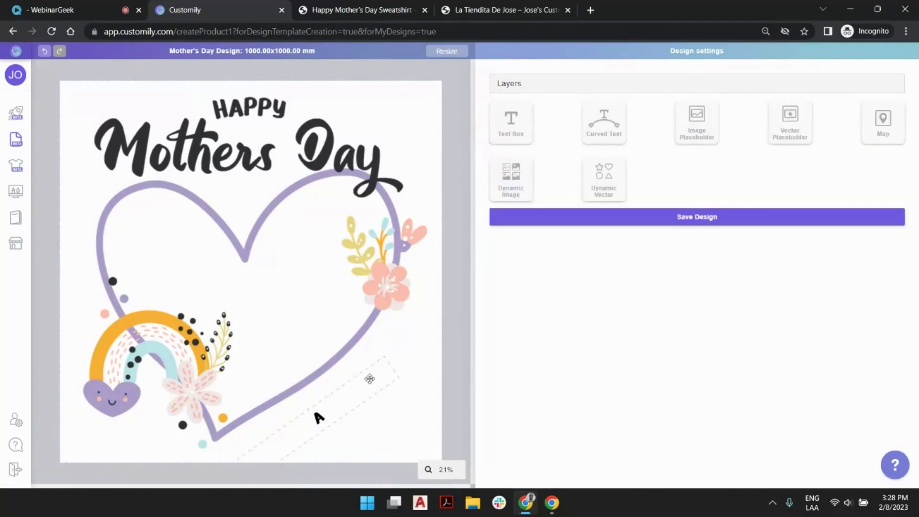
Move the text box up against the heart's lower edge, to about X 663 mm, Y 833 mm
click(369, 380)
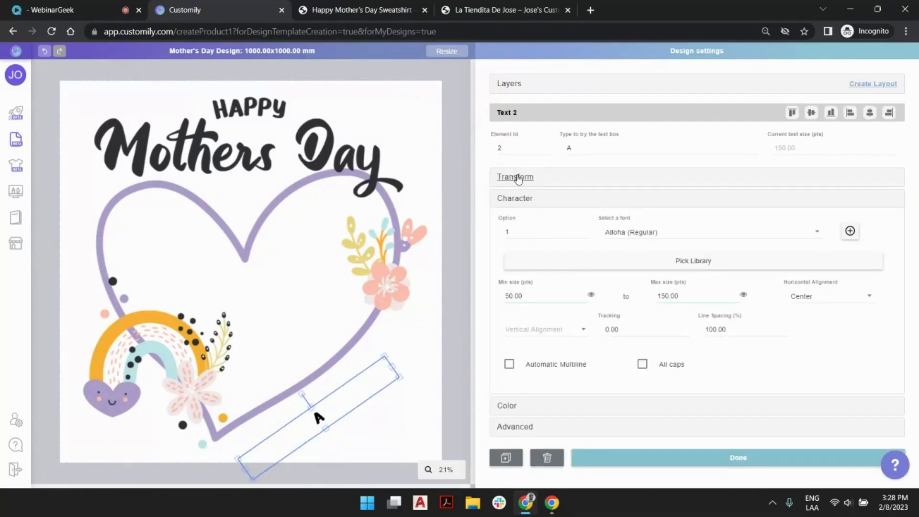
click(518, 178)
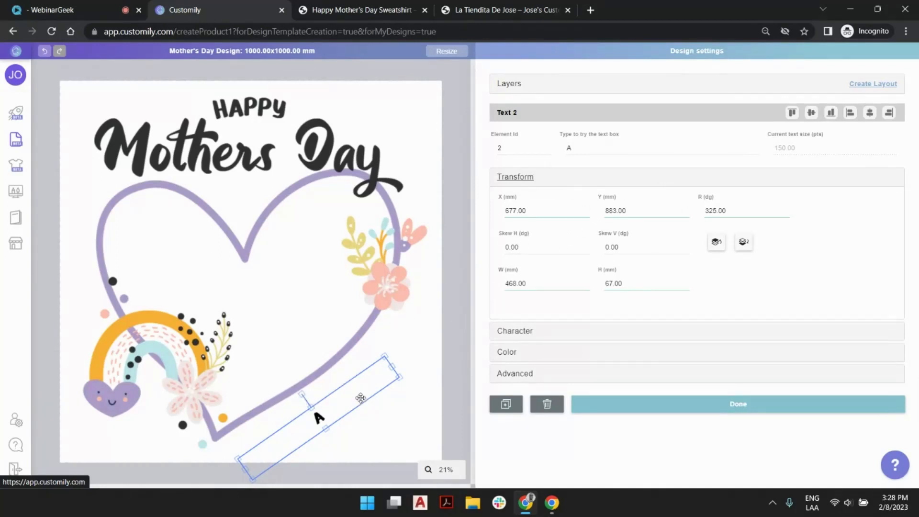
drag(318, 411, 313, 398)
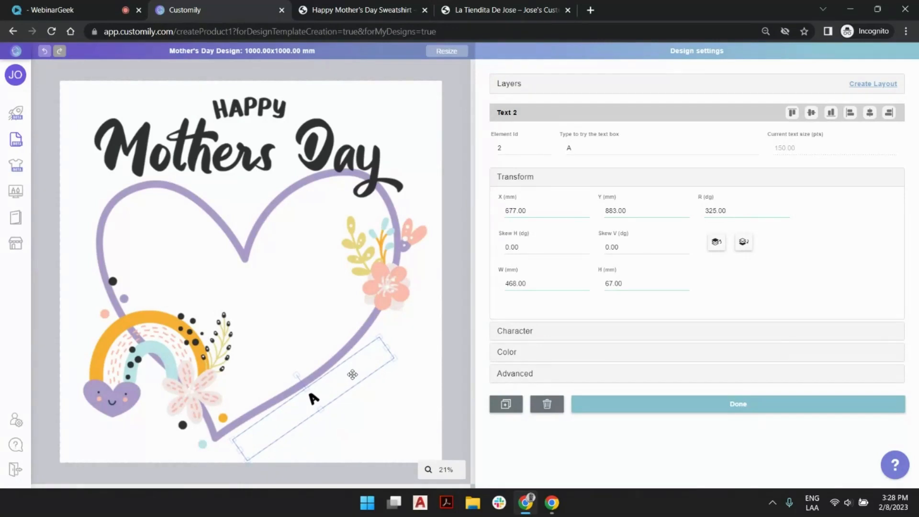
drag(352, 375, 353, 375)
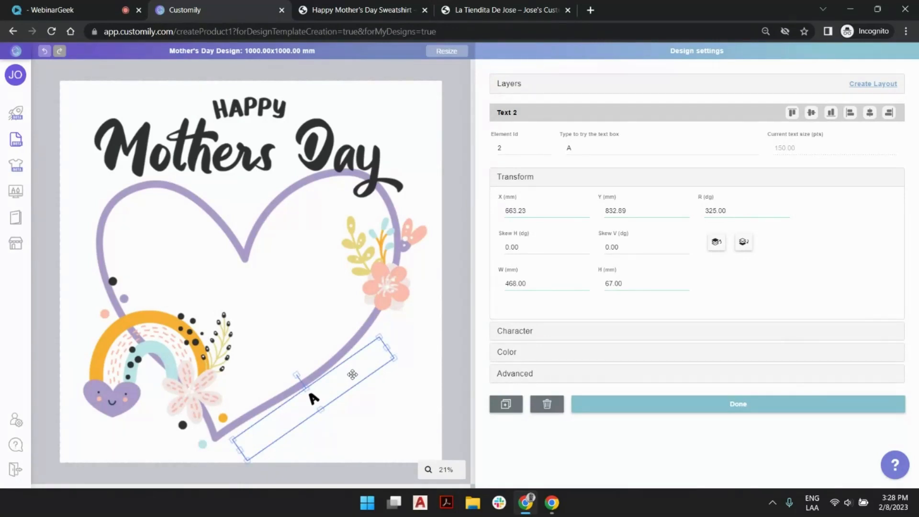
click(458, 341)
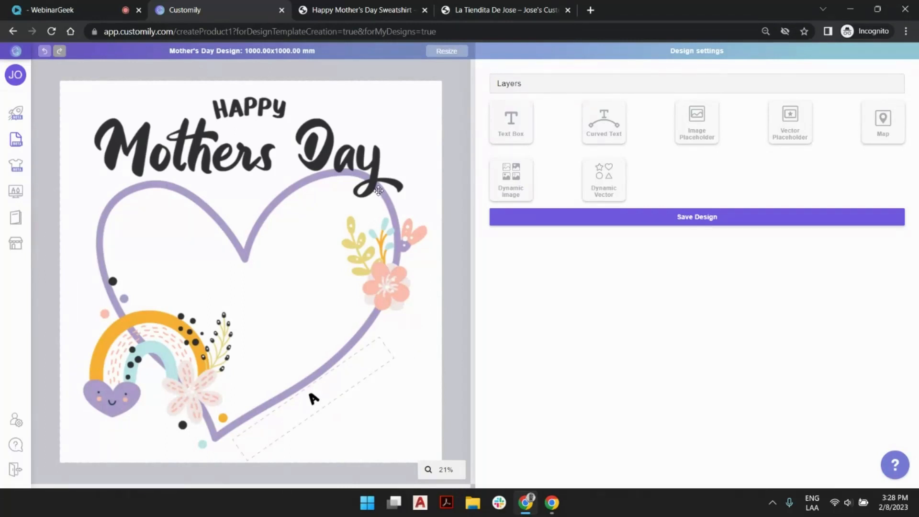
Add an image placeholder and try it with the mother and daughter photo from the Mother_s Day Pillow folder
click(710, 134)
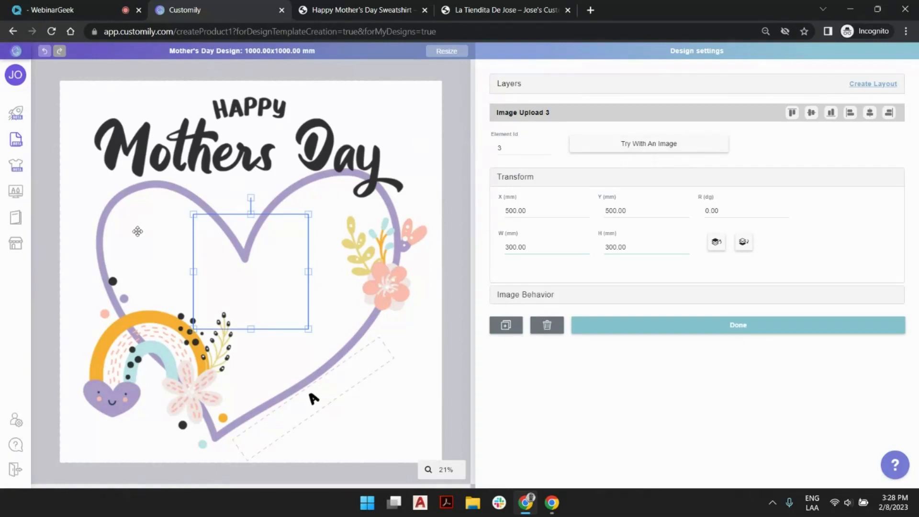
click(635, 151)
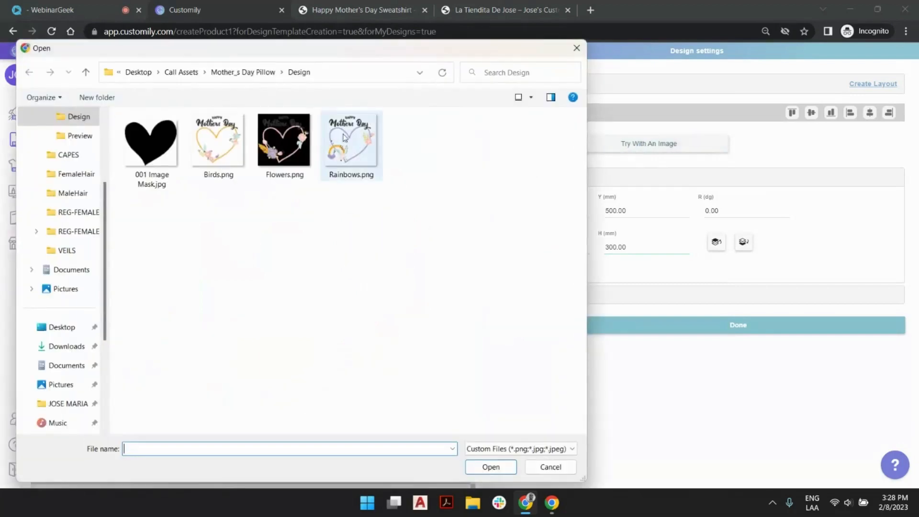
click(243, 72)
double_click(285, 143)
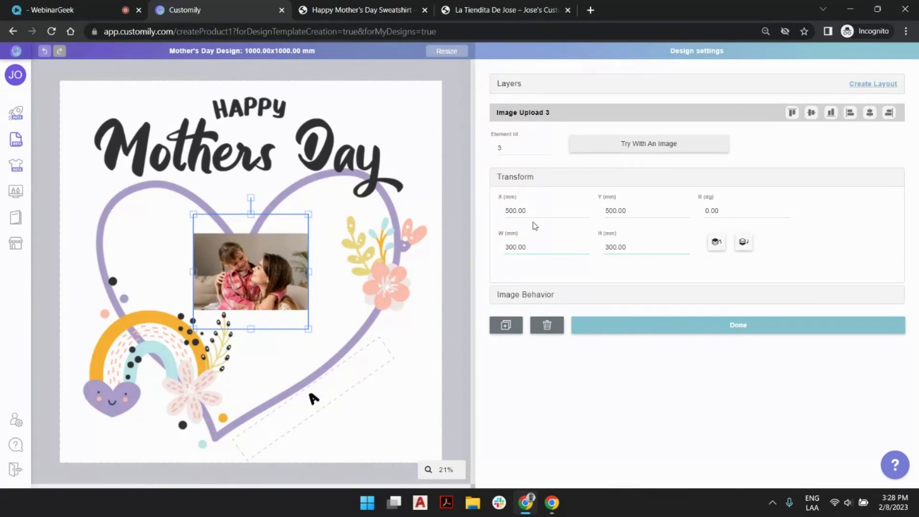
Make the photo fill the image placeholder's area and upload the heart-shaped 001 mask image from the Design folder
click(539, 295)
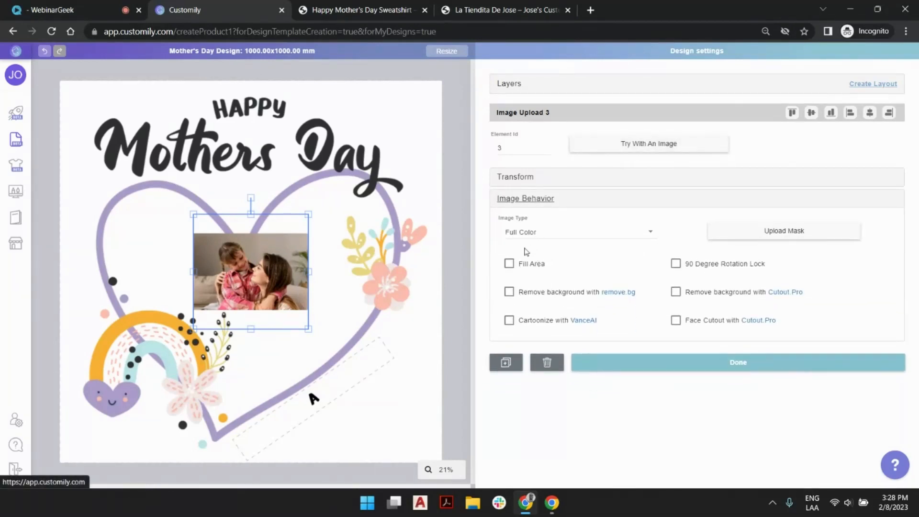
click(509, 263)
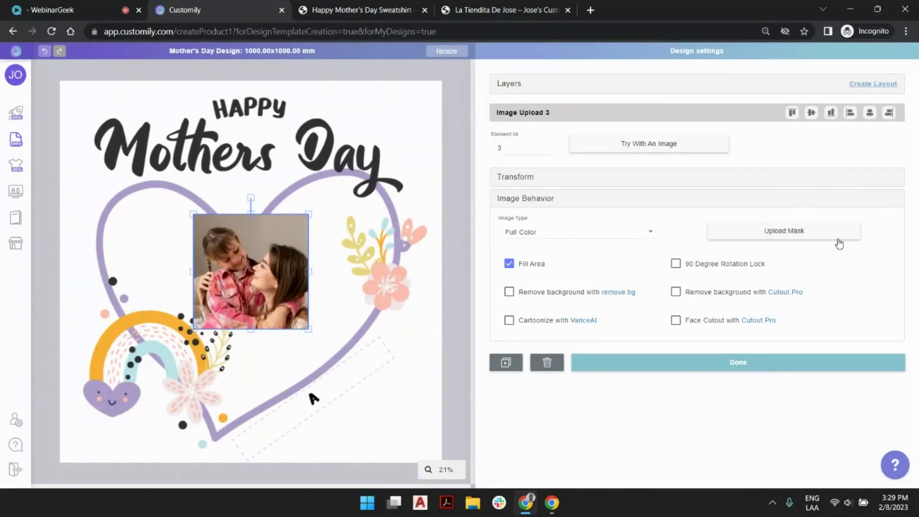
click(809, 234)
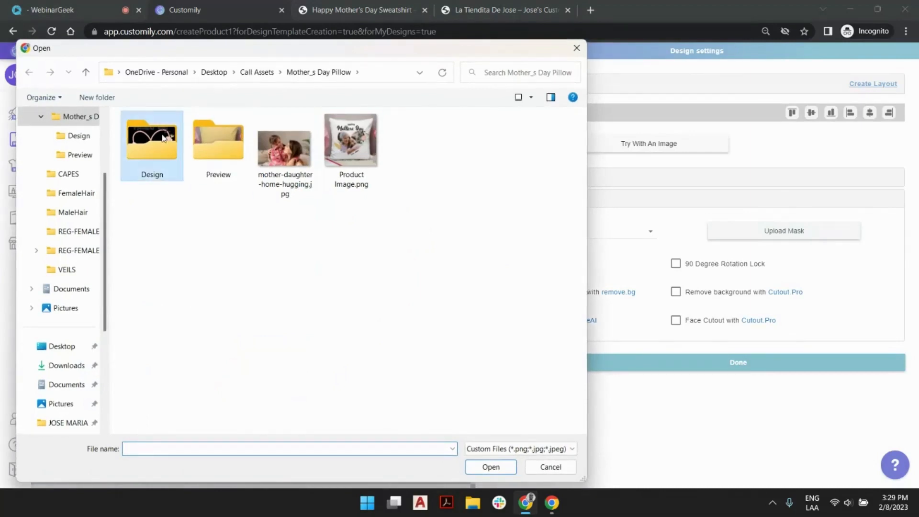
double_click(164, 137)
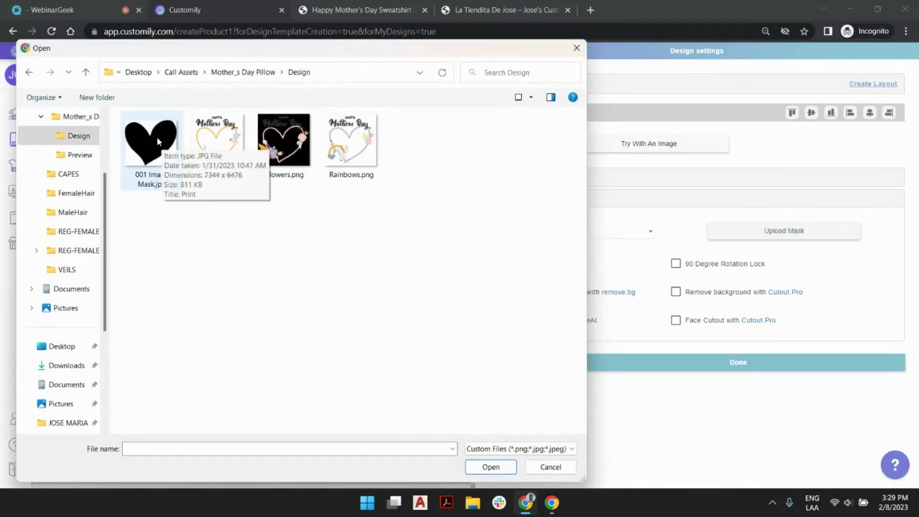
click(159, 143)
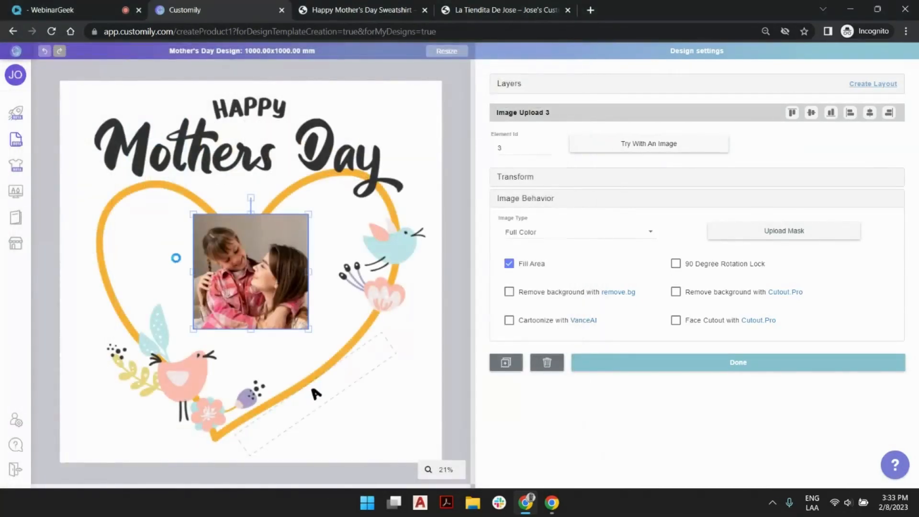
Resize the masked photo placeholder on all sides so its heart shape fits the artwork's heart outline
drag(193, 271, 102, 272)
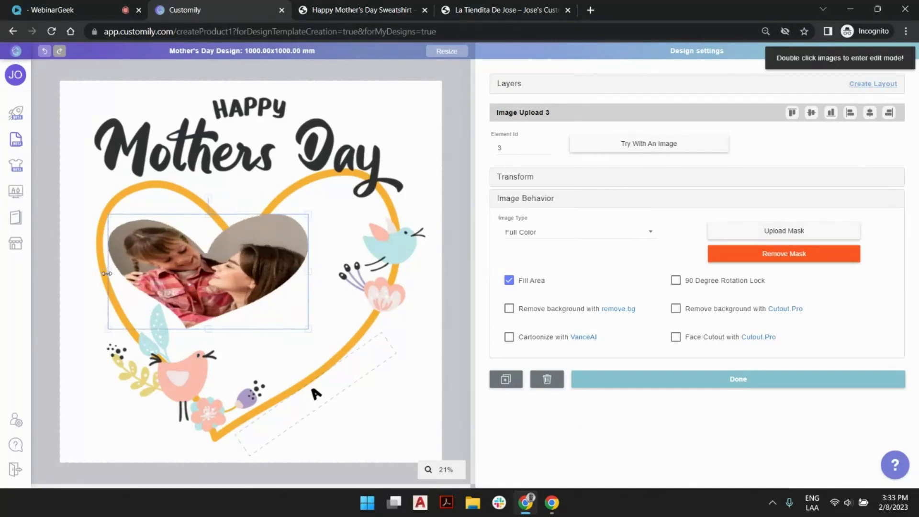
drag(206, 210, 206, 179)
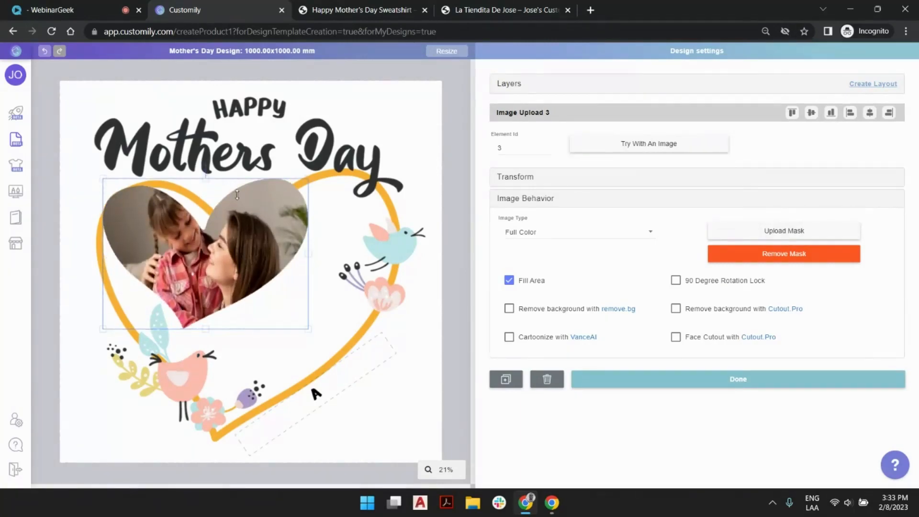
drag(307, 329, 435, 422)
drag(106, 423, 79, 439)
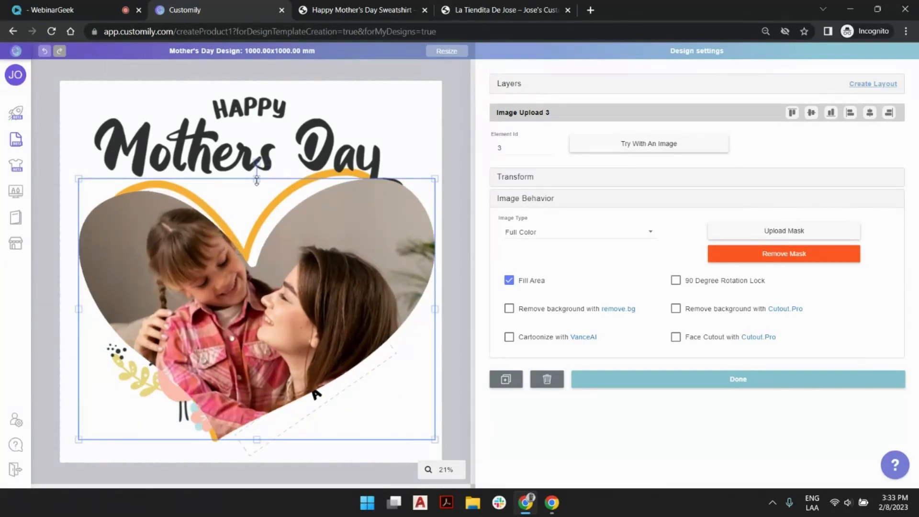
drag(275, 178, 275, 161)
drag(435, 302, 402, 300)
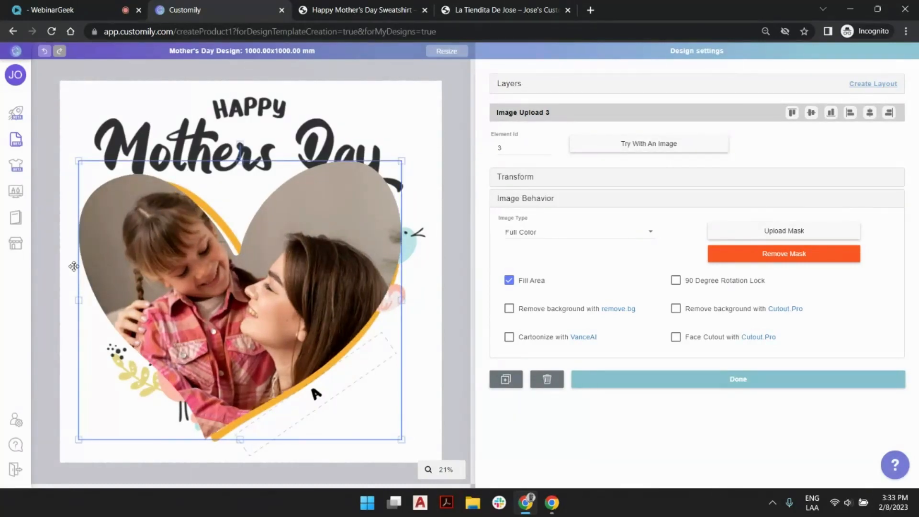
drag(79, 300, 98, 302)
drag(253, 166, 251, 171)
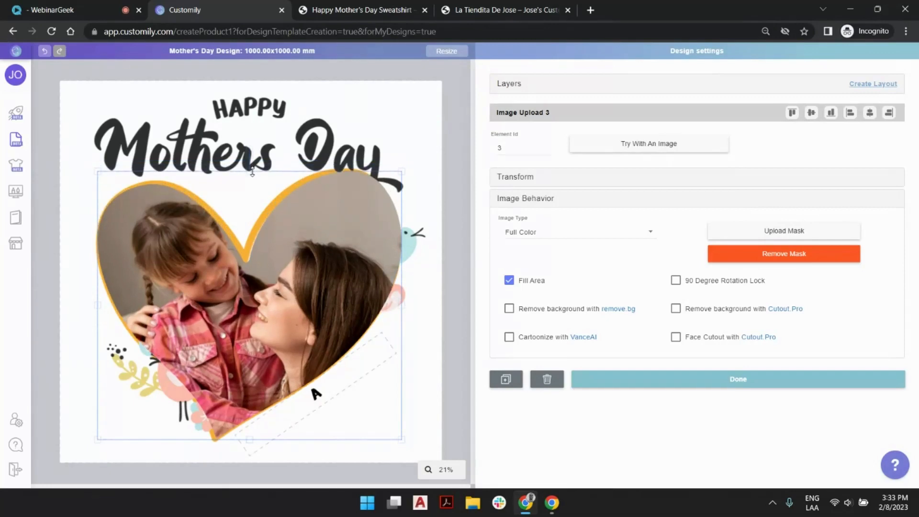
drag(403, 441, 397, 438)
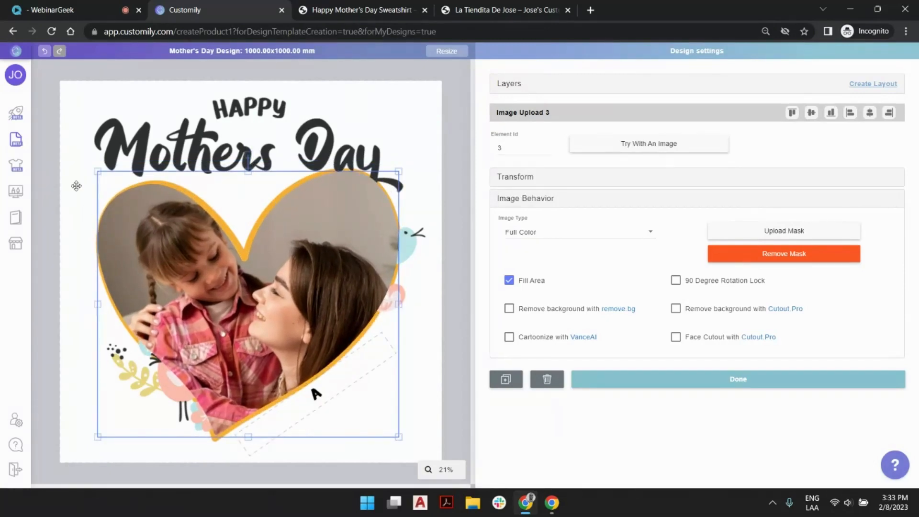
drag(96, 172, 97, 174)
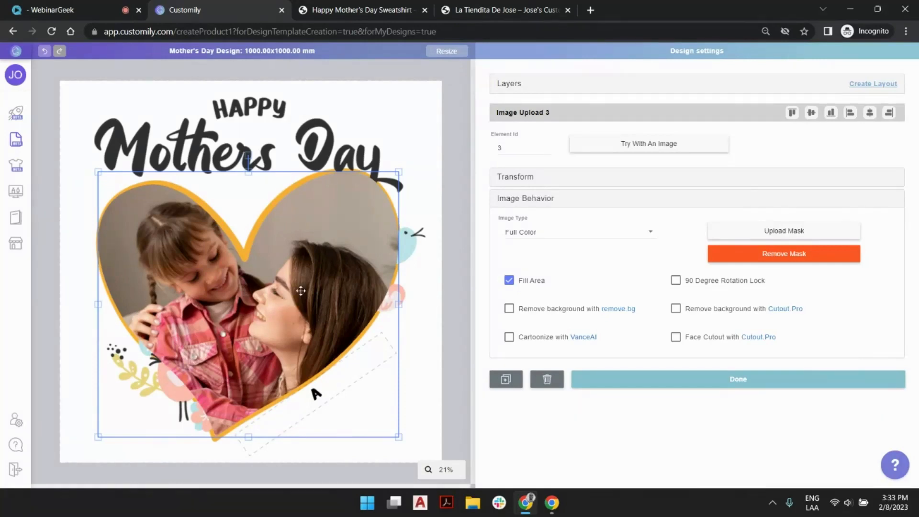
Reorder the layers so Image Upload 3 sits below Image Selection 1 at the end of the stack
click(512, 86)
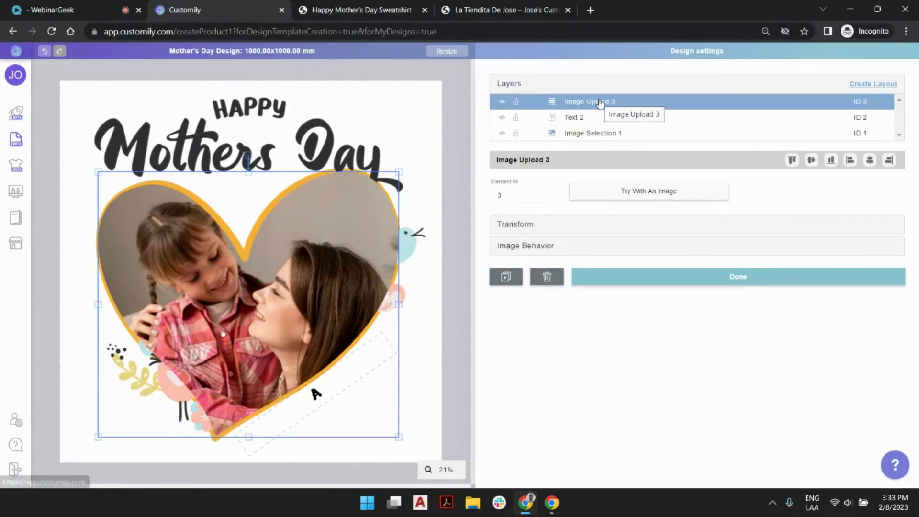
drag(599, 103, 599, 134)
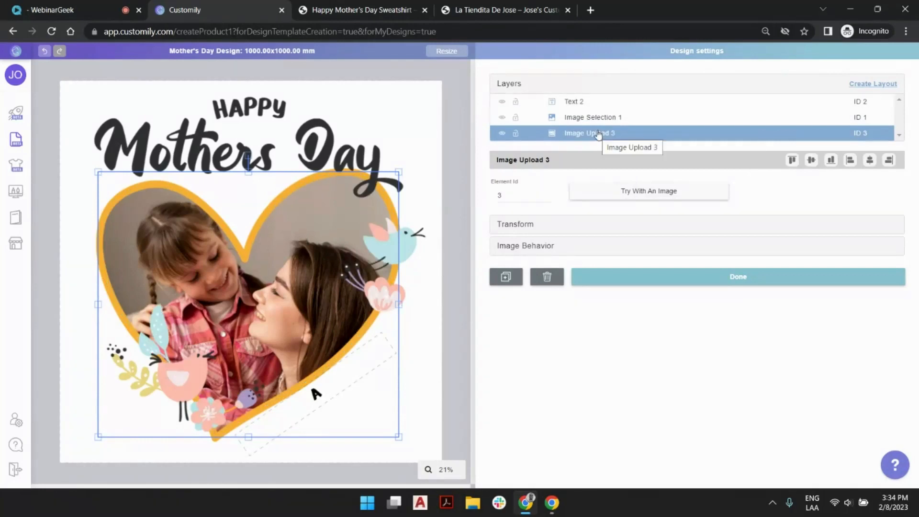
click(463, 105)
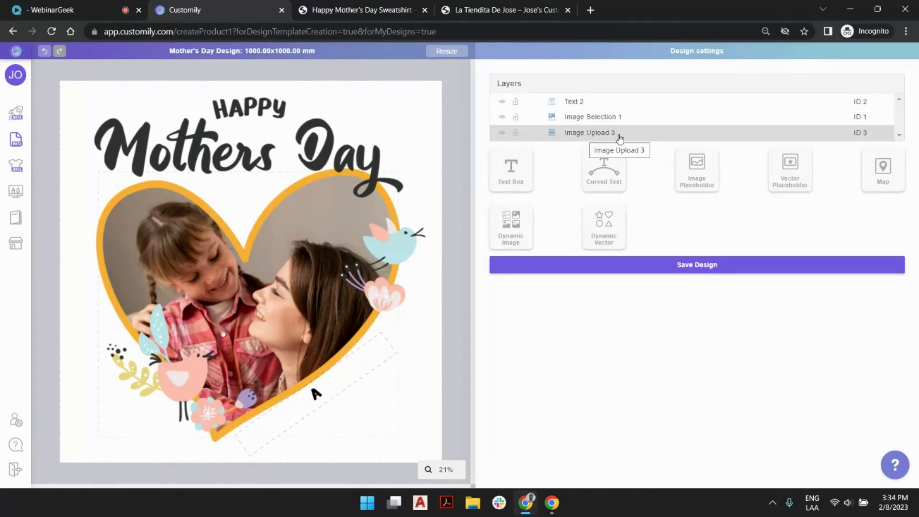
Rename the Image Upload 3 layer as "Upload your photo"
click(575, 137)
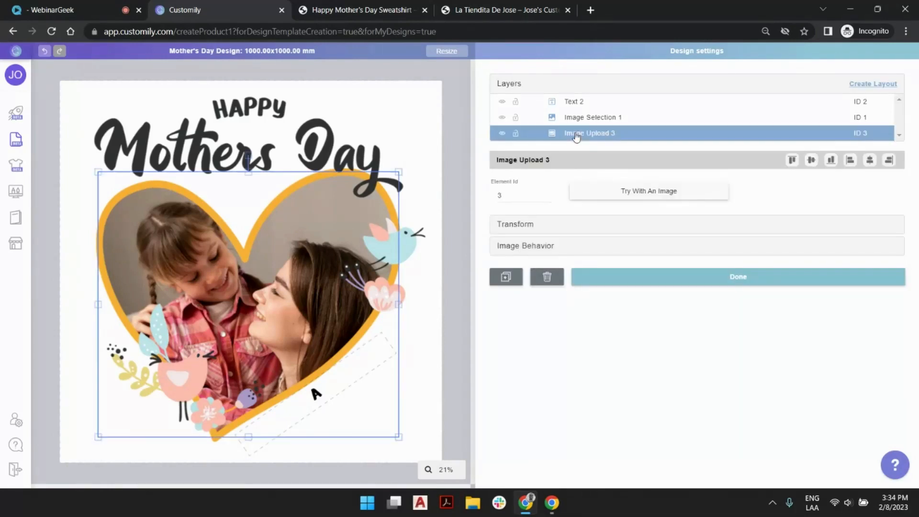
double_click(576, 135)
text(Upload your)
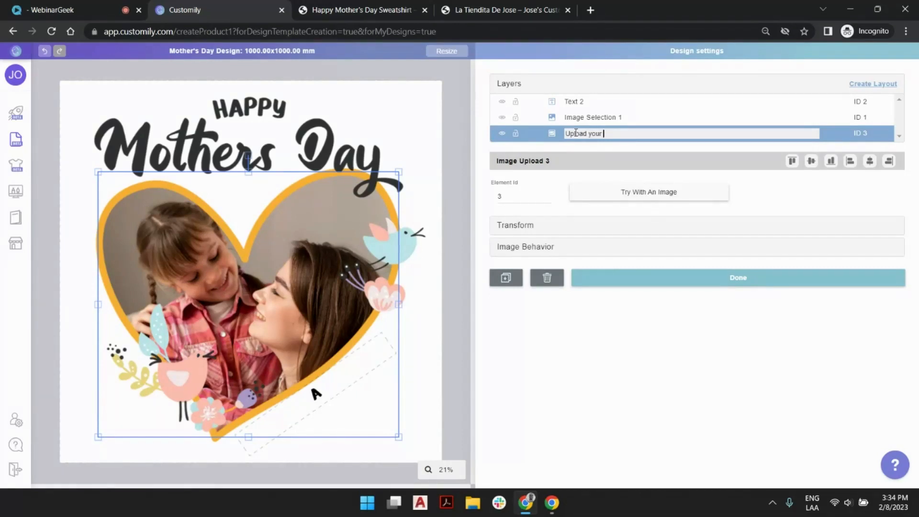
text( photo)
Rename the Image Selection 1 layer as "Select design"
click(592, 119)
double_click(593, 120)
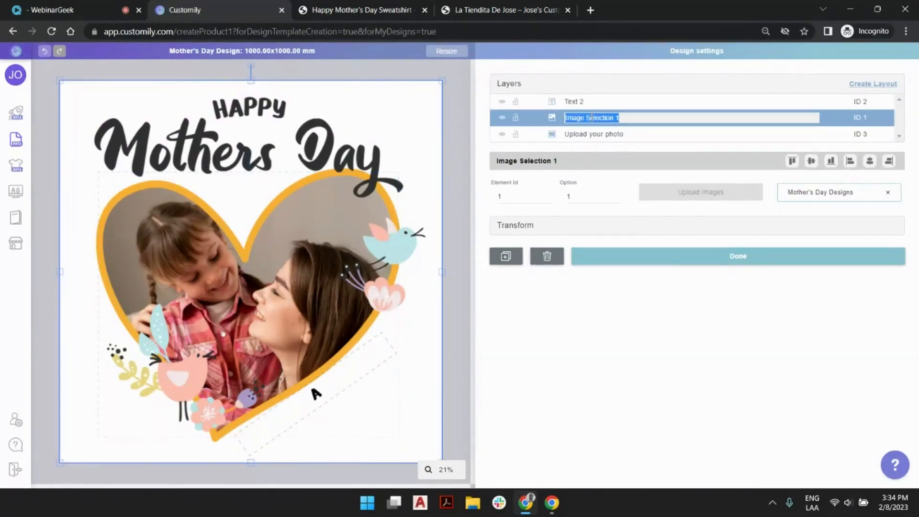
text(Select design)
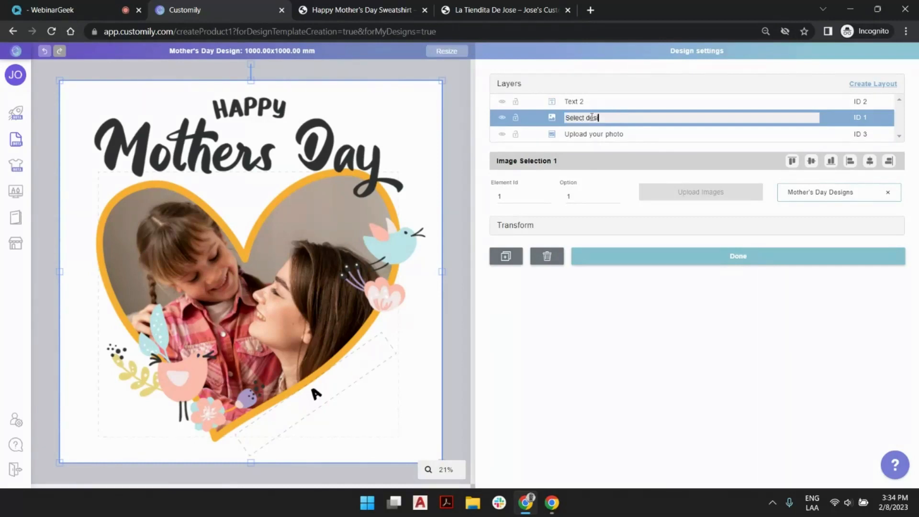
key(Return)
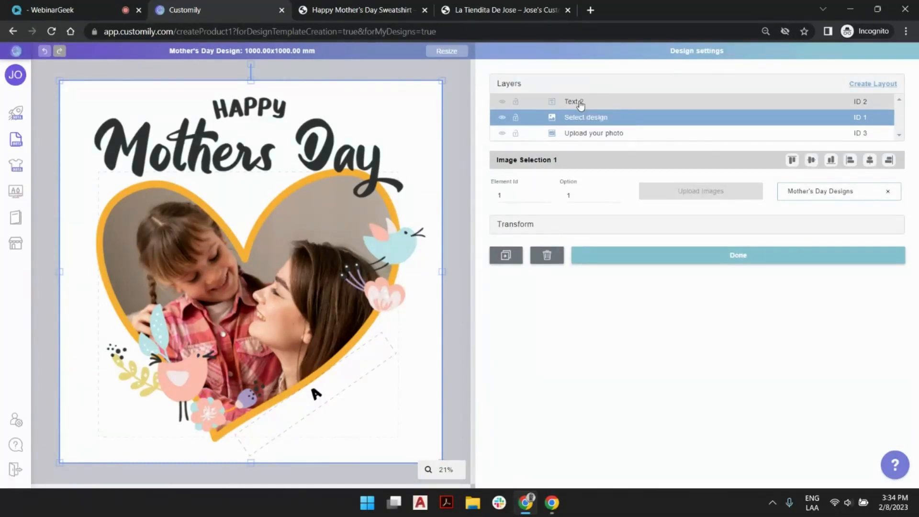
Rename the Text 2 layer as "Type your message"
click(590, 101)
double_click(589, 102)
text(Type)
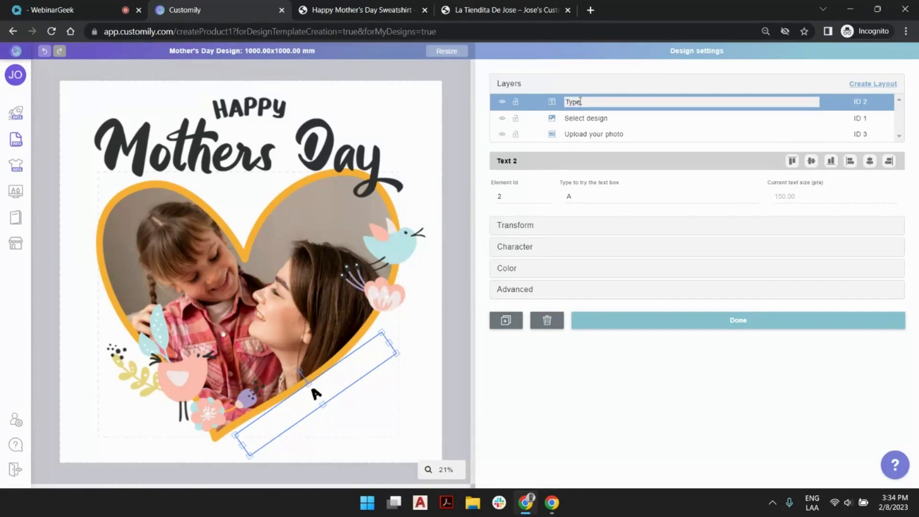
text( your message)
key(Return)
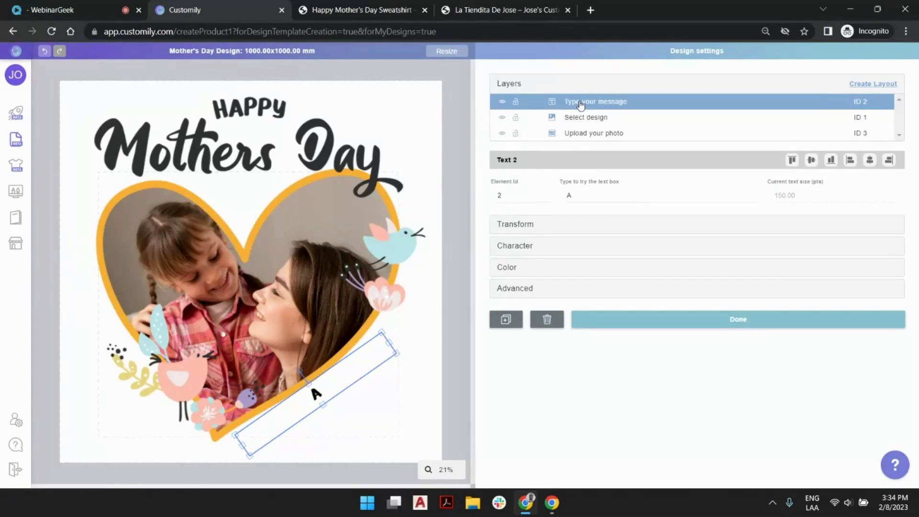
Deselect the text layer, save the Mother's Day Design and close the save confirmation
click(462, 119)
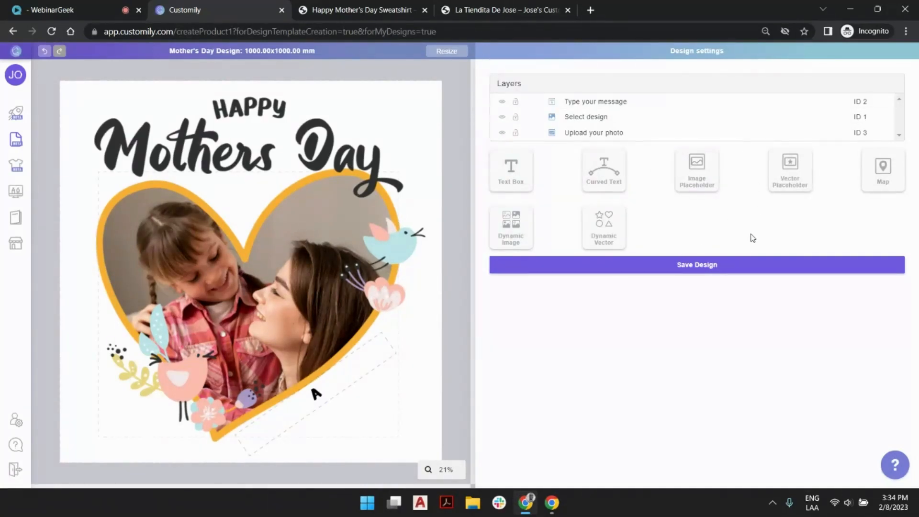
click(732, 267)
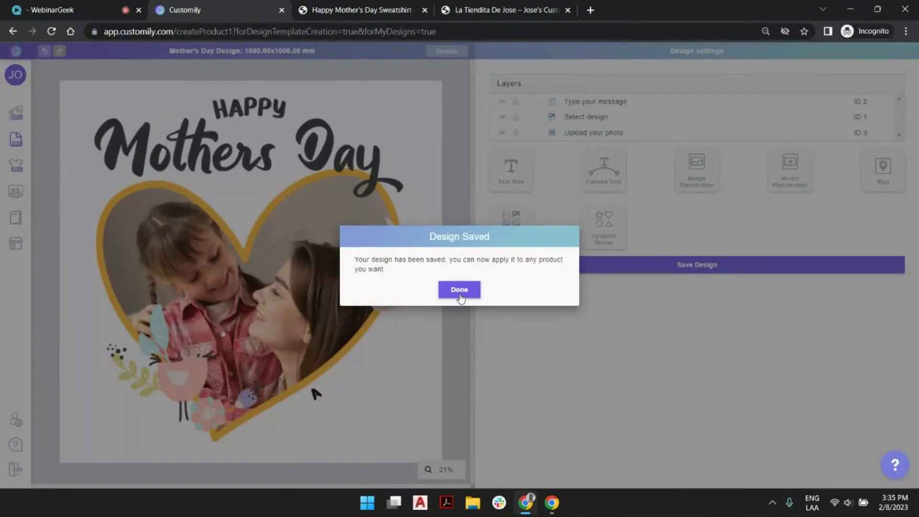
click(460, 292)
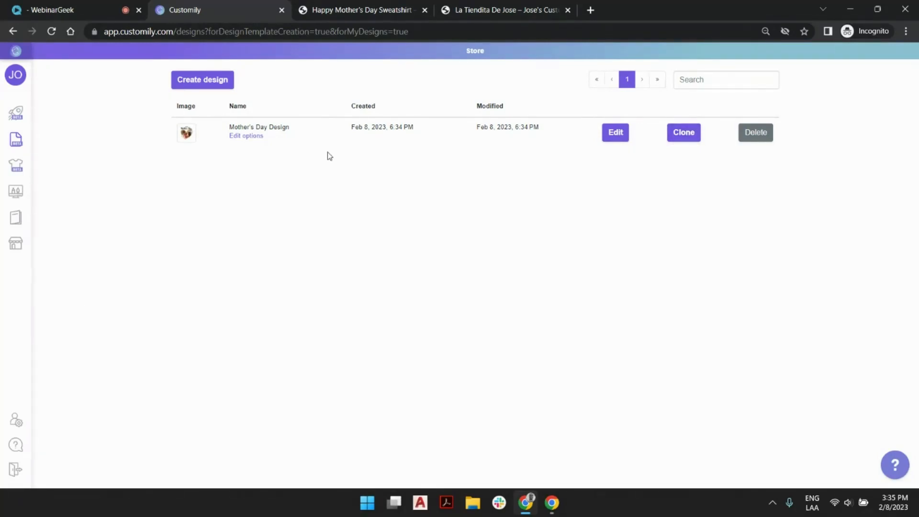
Start a new store product from your own product bases, using the 26 x 26 Pillow
click(17, 115)
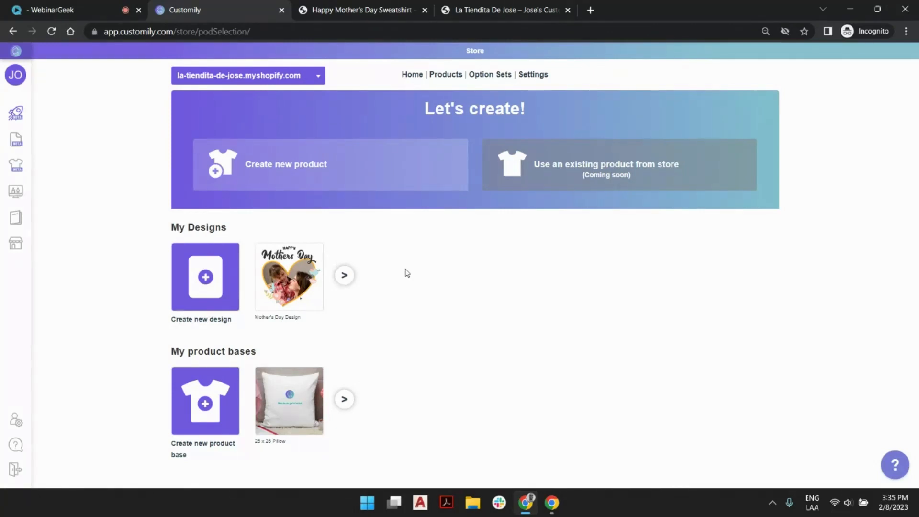
click(428, 175)
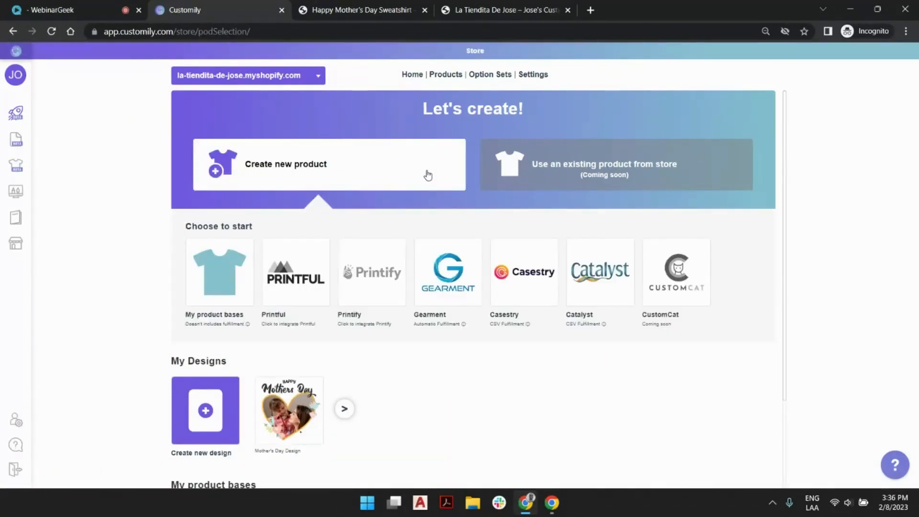
click(211, 257)
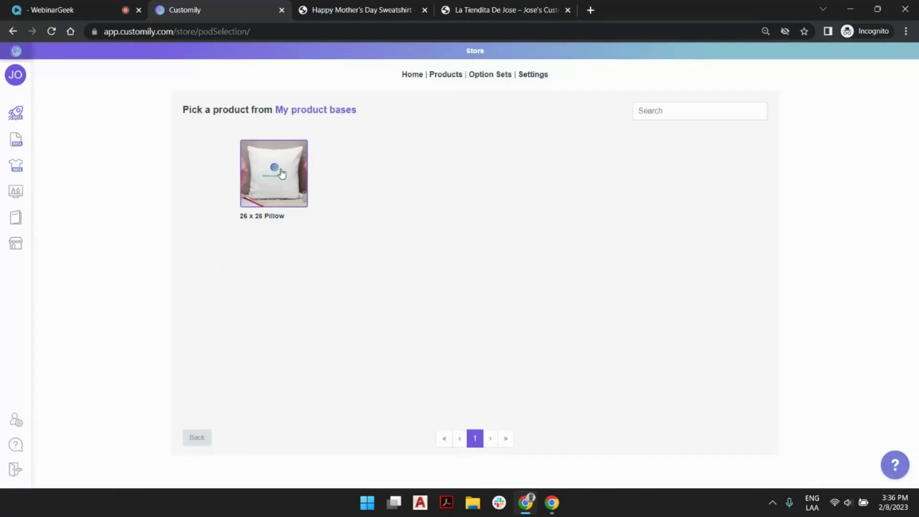
click(278, 156)
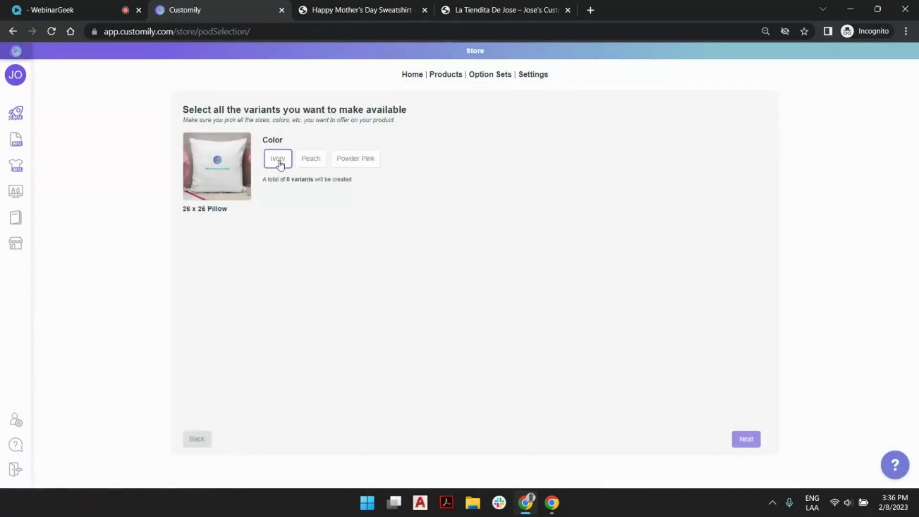
Offer the pillow in the Ivory, Peach and Powder Pink variants and apply the Mother's Day Design from your own designs
click(287, 160)
click(311, 159)
click(354, 159)
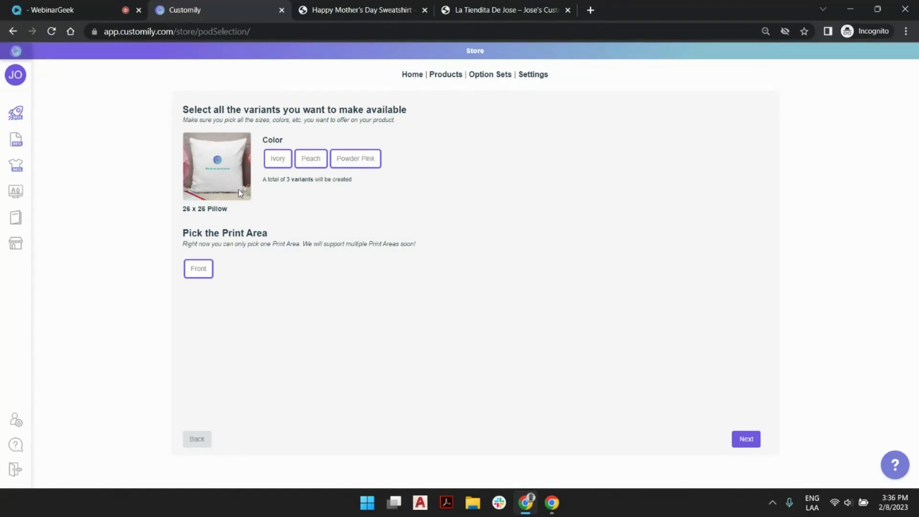
click(748, 439)
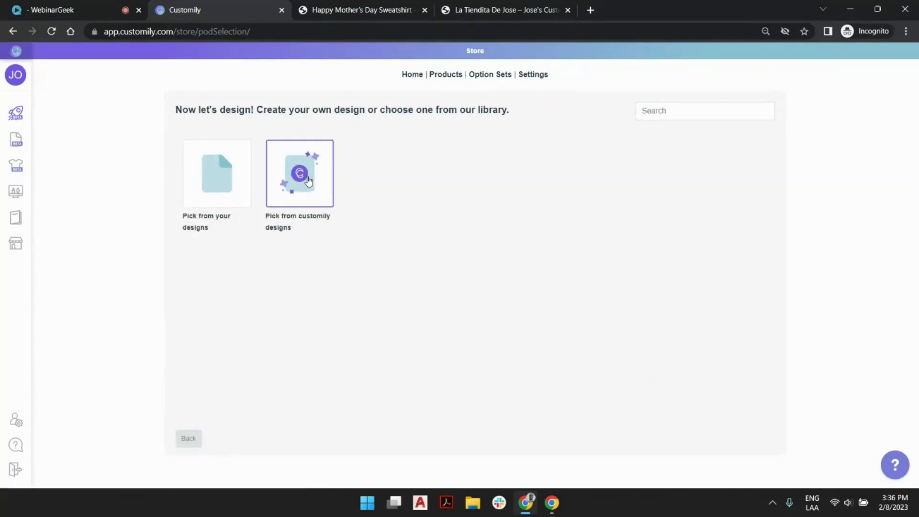
click(213, 172)
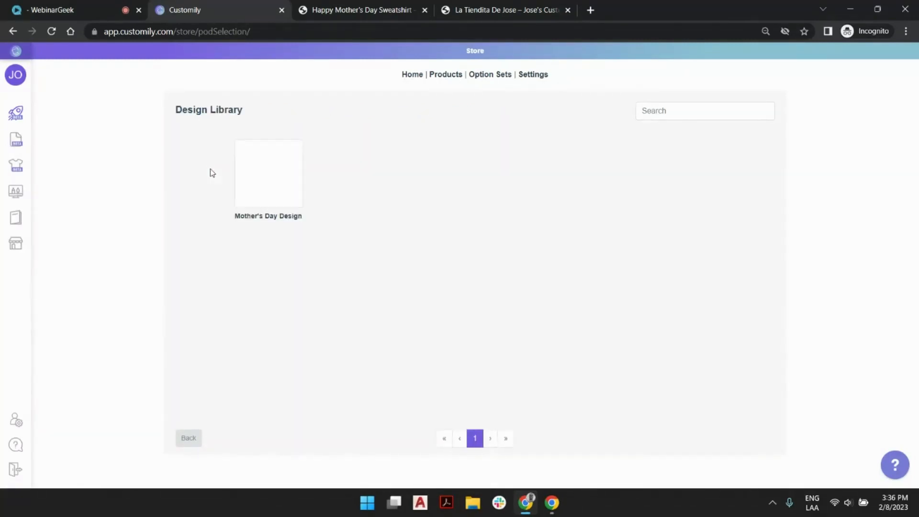
click(270, 166)
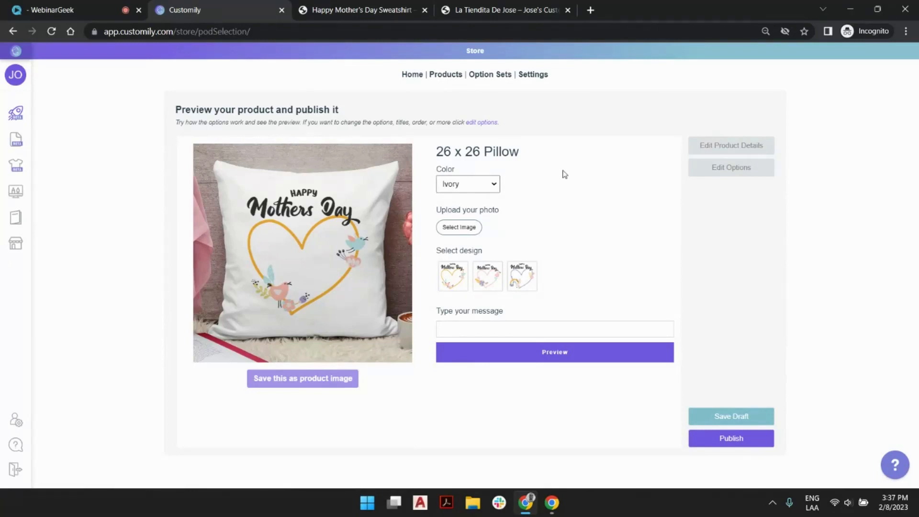
Edit the product details and extend the title to "26 x 26 Pillow Mother's Day Designs"
click(735, 146)
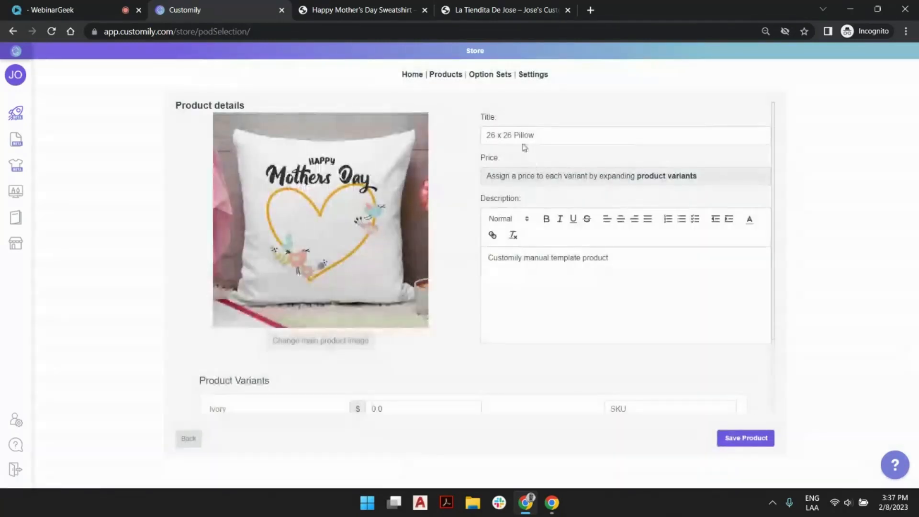
click(541, 133)
text(Mother's Day Designs)
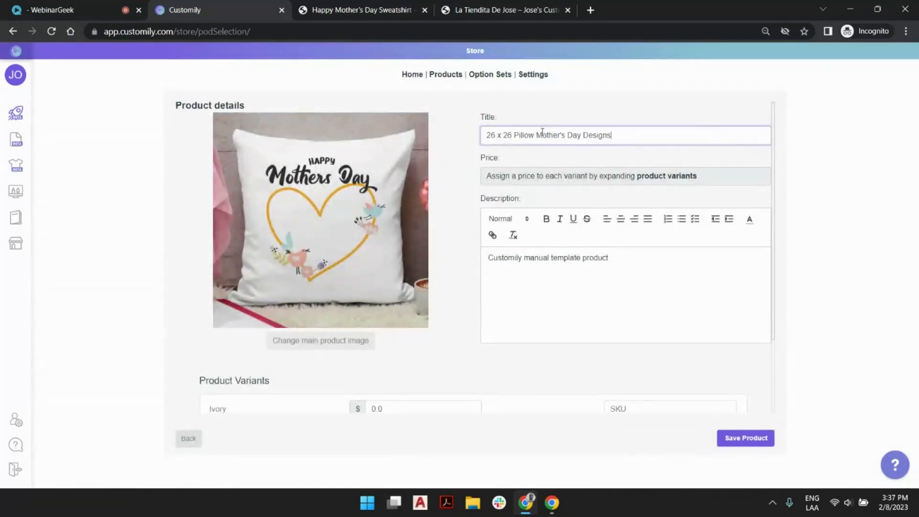
Shorten the product title to "26 x 26 Pillow Mother's Day", price the Ivory, Peach and Powder Pink variants at $30.0, and save the product
drag(583, 138, 665, 128)
key(BackSpace)
scroll(668, 268, down, 2)
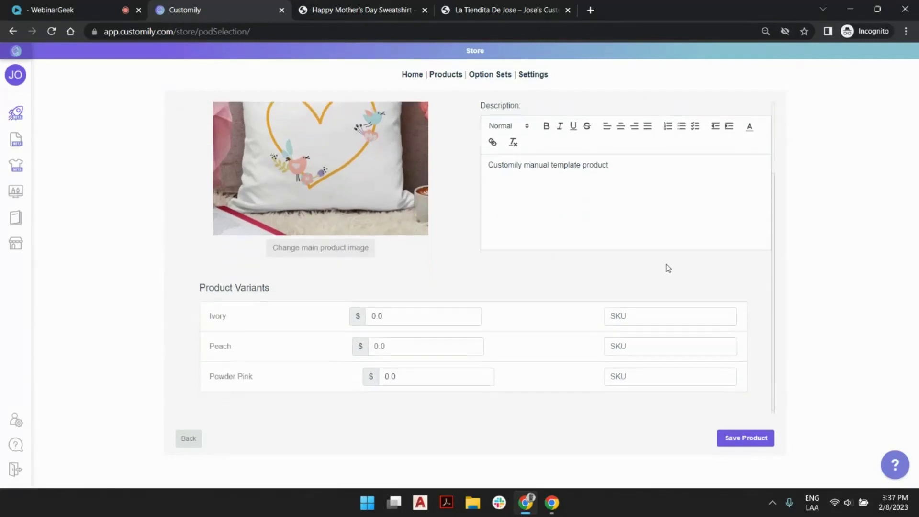
click(372, 314)
text(3)
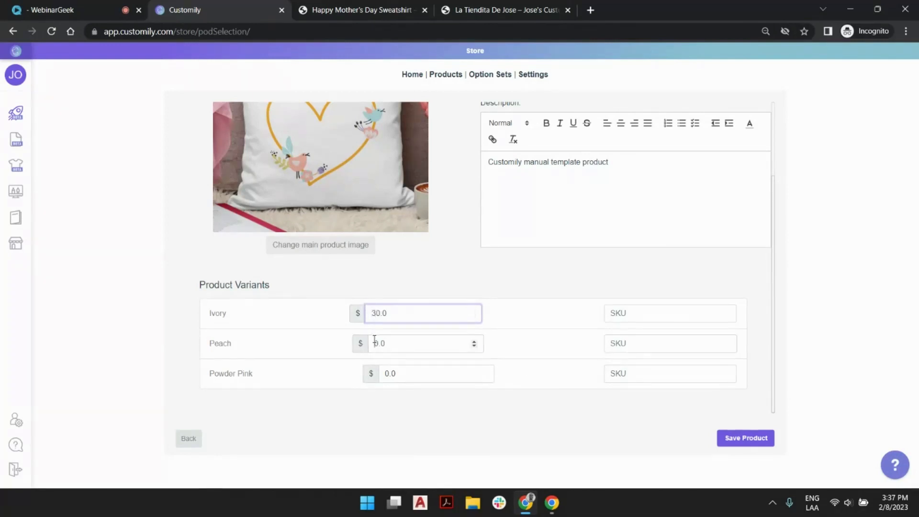
click(374, 343)
text(3)
click(386, 373)
text(3)
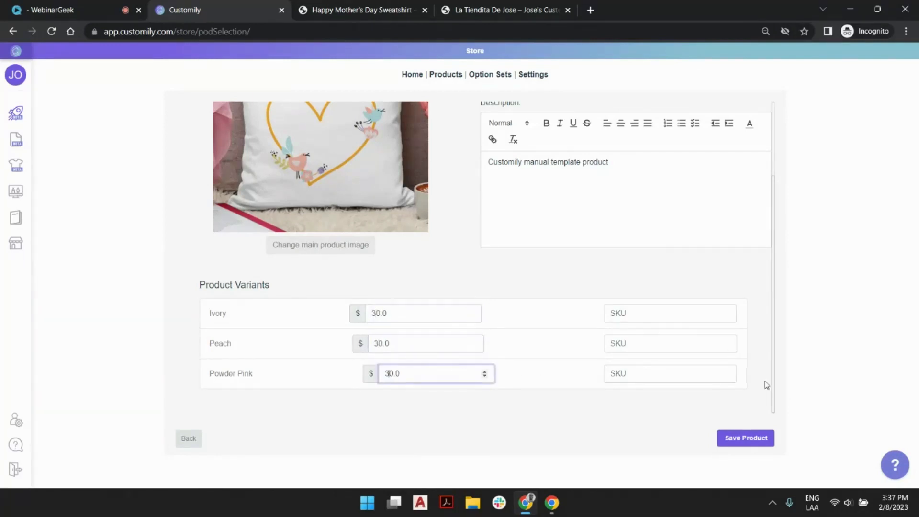
click(745, 437)
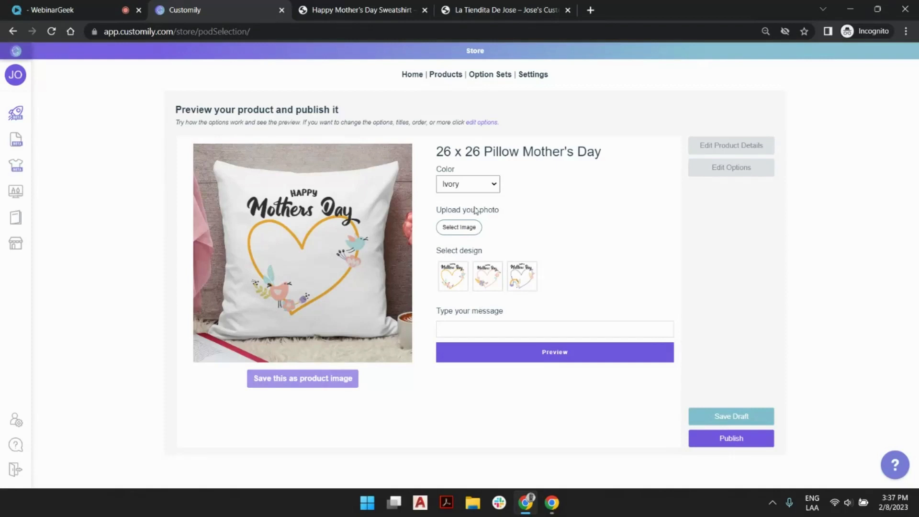
Preview the pillow in the Peach and Powder Pink colors
click(490, 187)
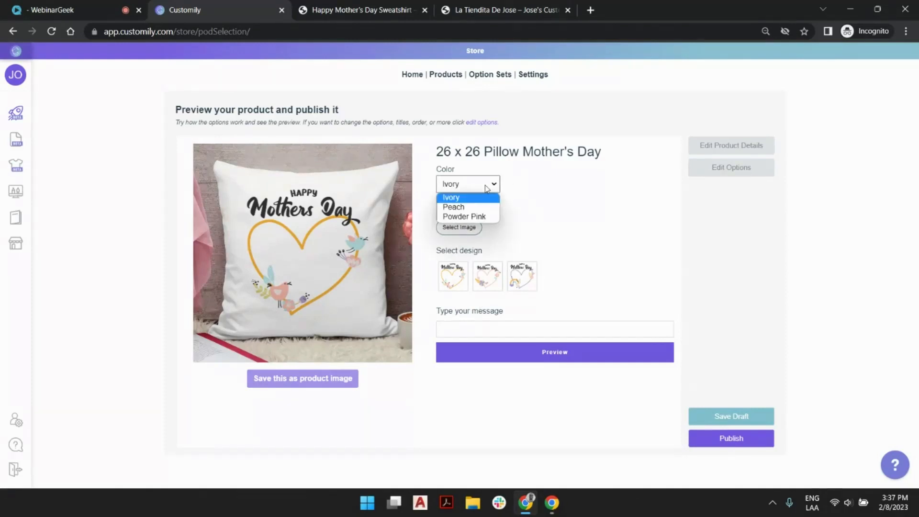
click(482, 210)
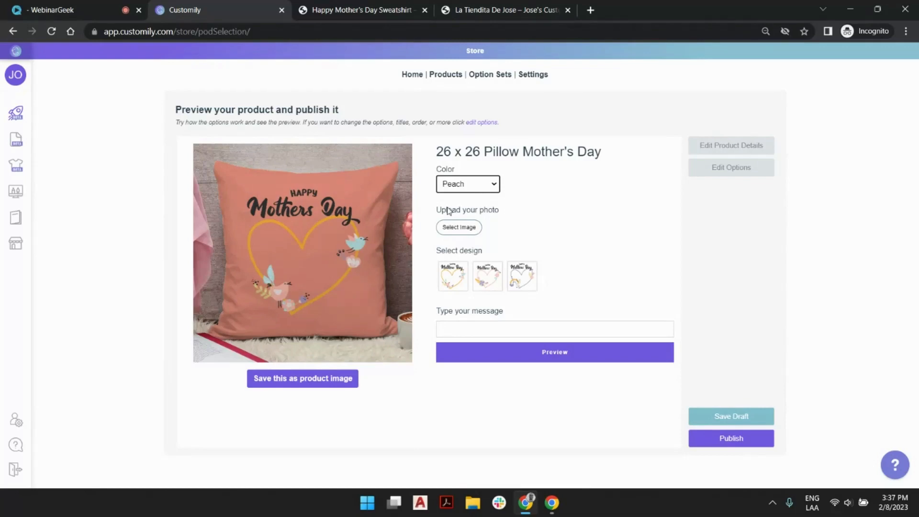
click(476, 187)
click(493, 216)
Upload mother-daughter-home-hugging.jpg from the Mother_s Day Pillow folder as the pillow's photo
click(464, 228)
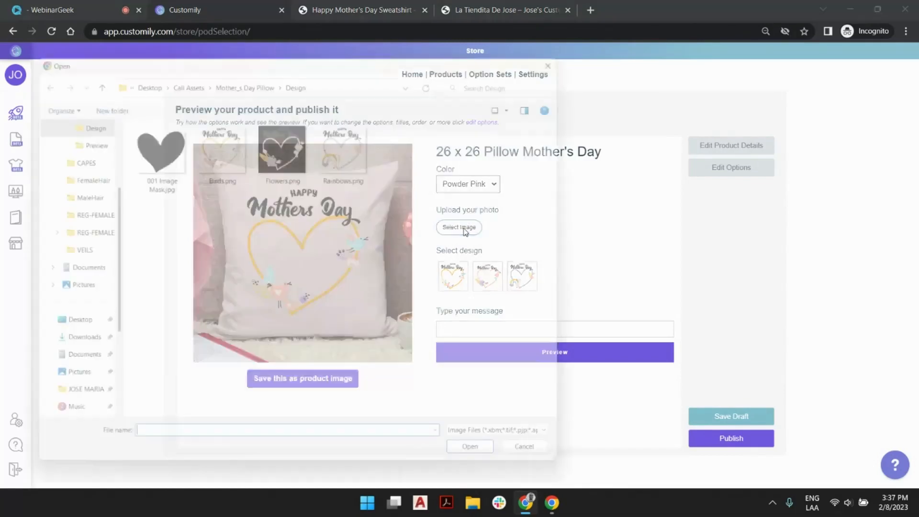
click(257, 72)
click(284, 143)
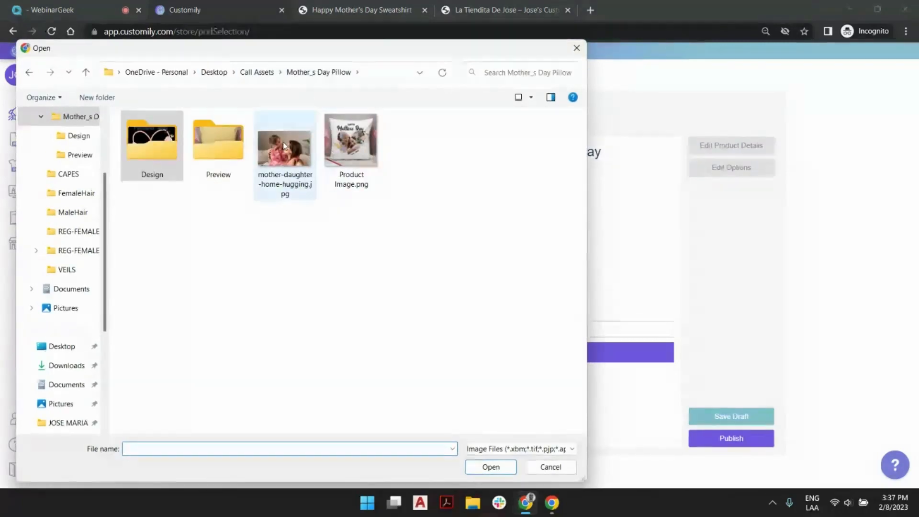
double_click(283, 144)
Enlarge the uploaded photo slightly, tilt it counterclockwise and reposition it inside the heart
click(273, 234)
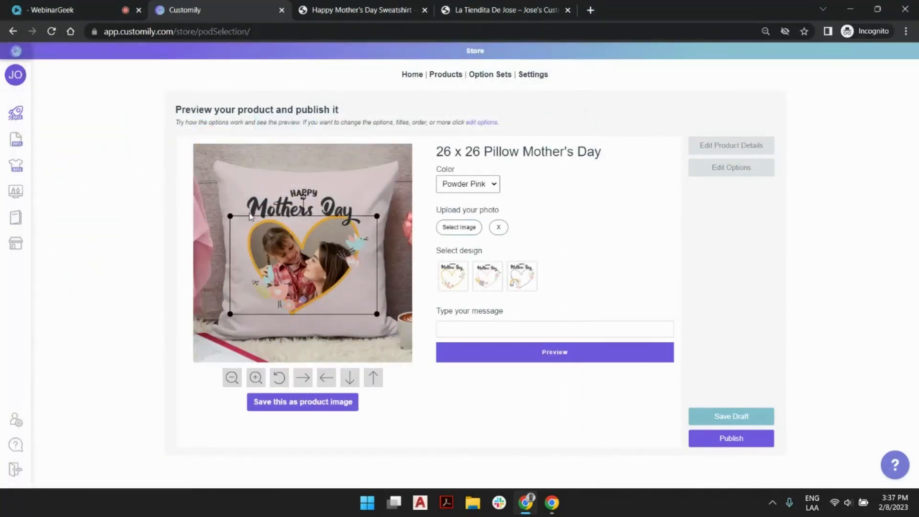
drag(228, 212, 219, 209)
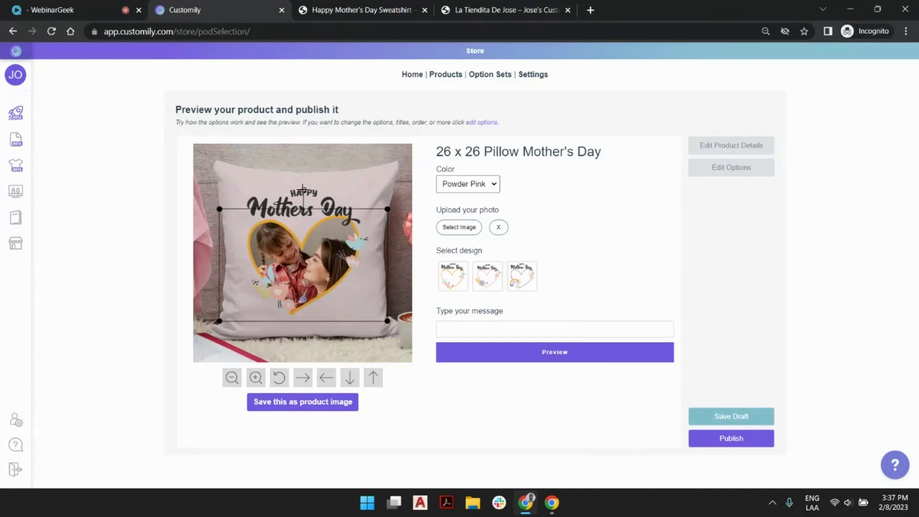
drag(303, 190, 296, 192)
drag(338, 236, 334, 233)
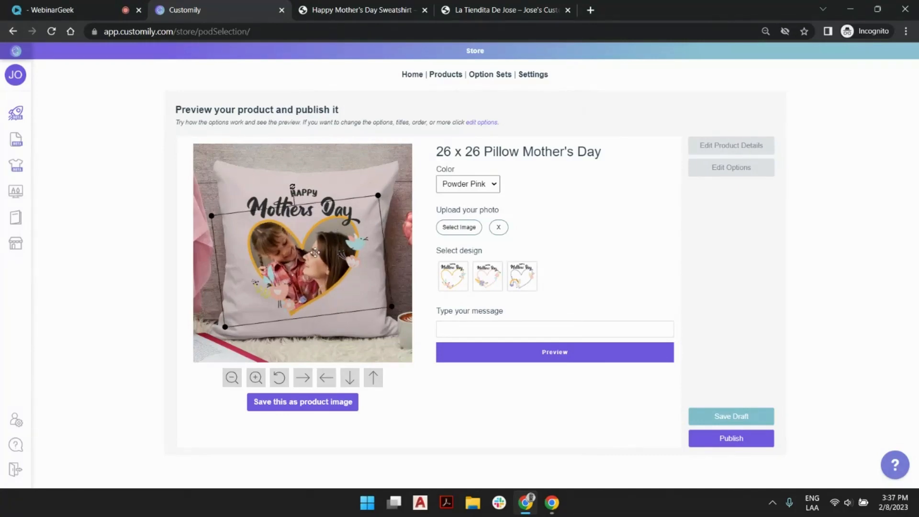
Apply the Flowers design, enter the message "loves you," followed by a first name, and check the enlarged preview
click(485, 286)
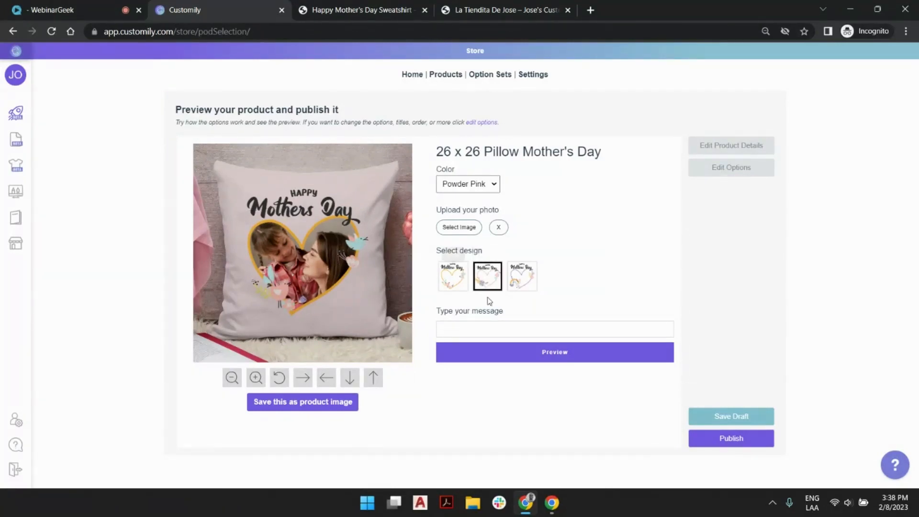
click(484, 327)
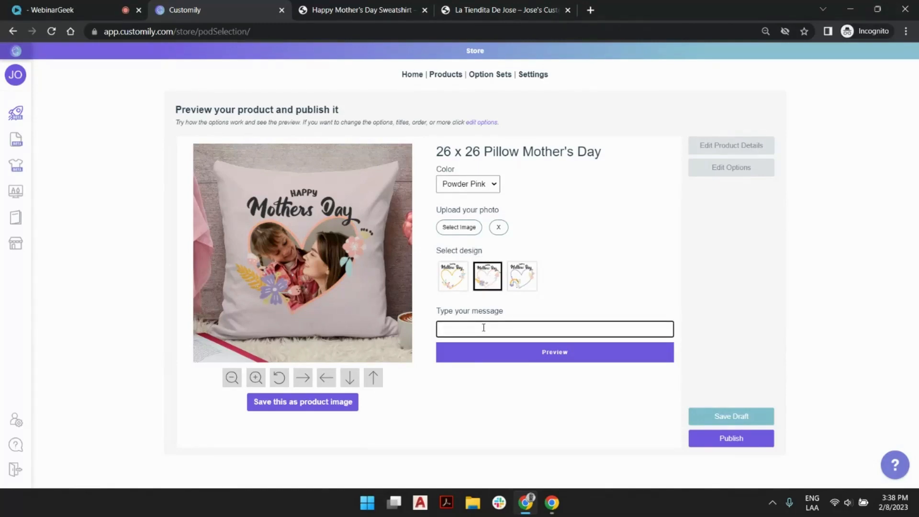
text(loves you, molly)
click(559, 352)
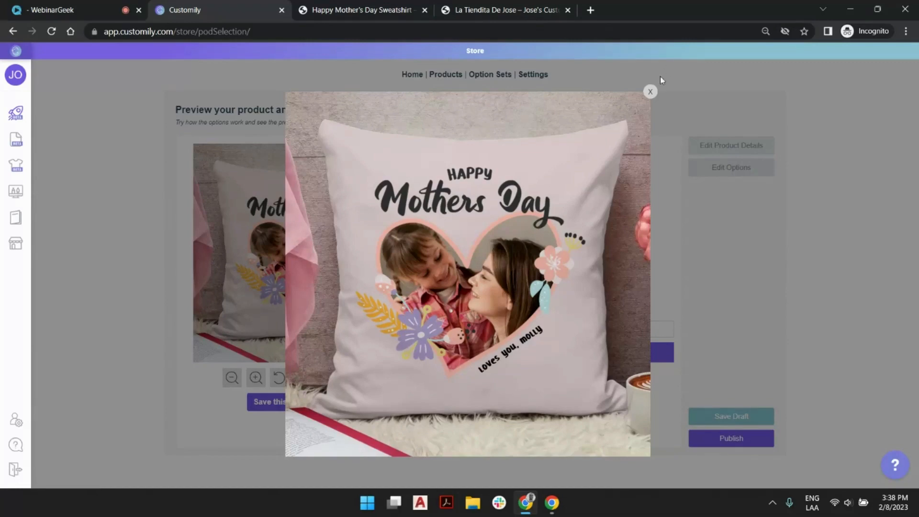
click(651, 92)
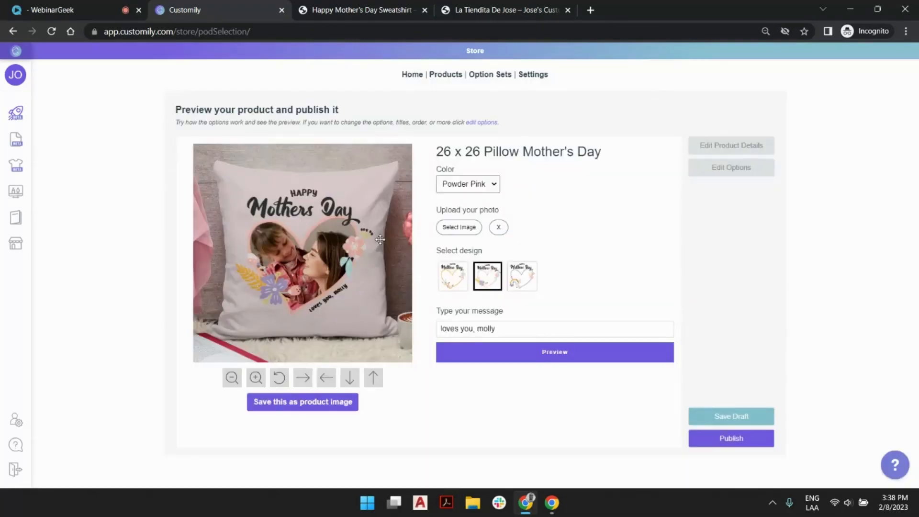
Switch the color to Ivory, save the personalized preview as the product image and publish the product
click(465, 187)
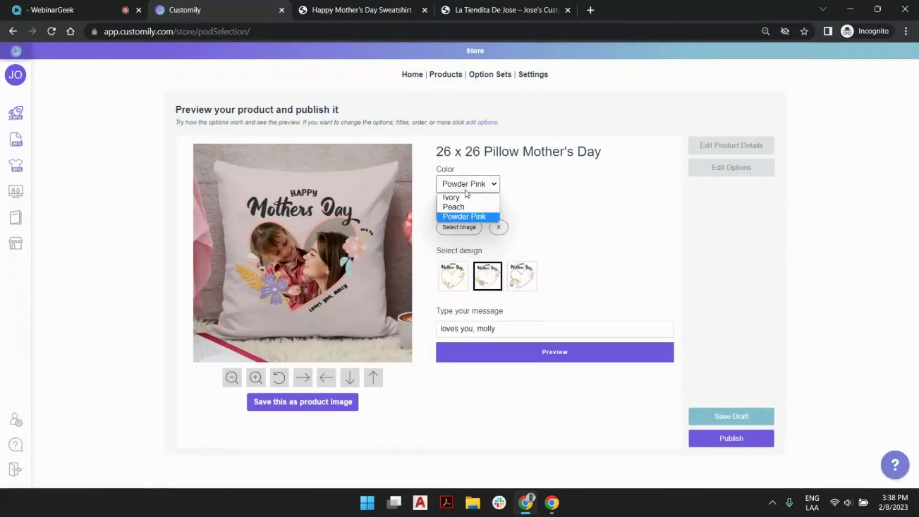
click(464, 197)
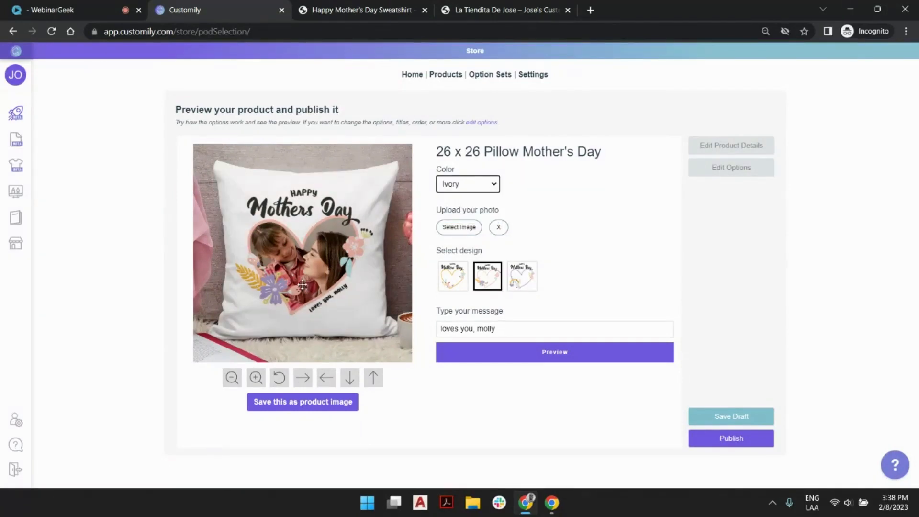
click(296, 405)
click(747, 438)
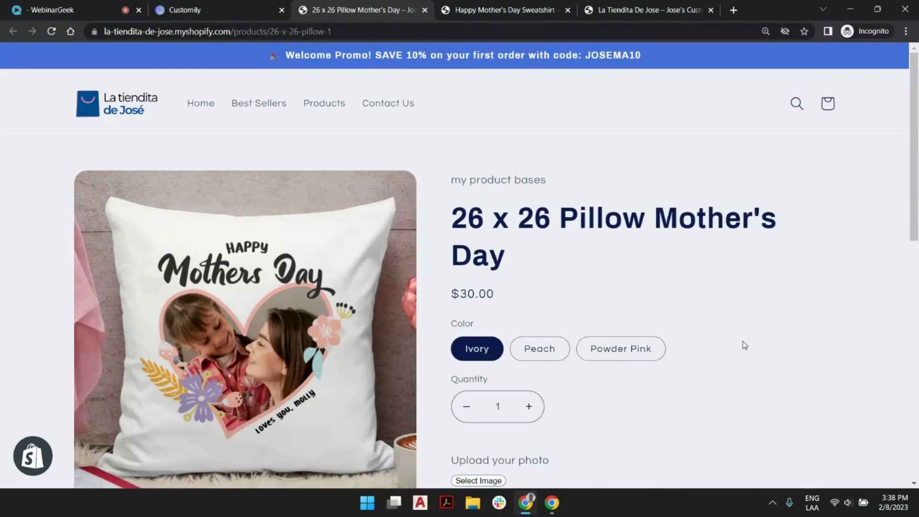
On the published store page, choose the Peach color and the rainbow design for the pillow
scroll(673, 213, down, 2)
click(555, 237)
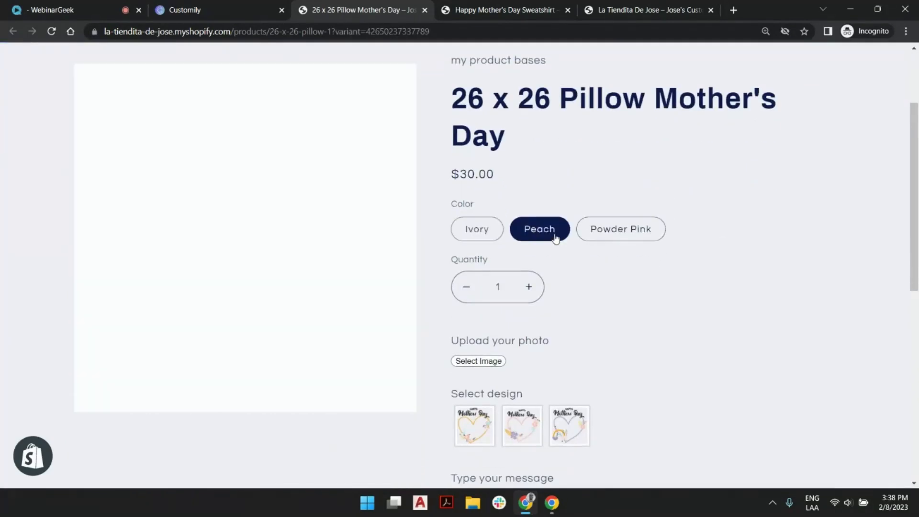
click(571, 432)
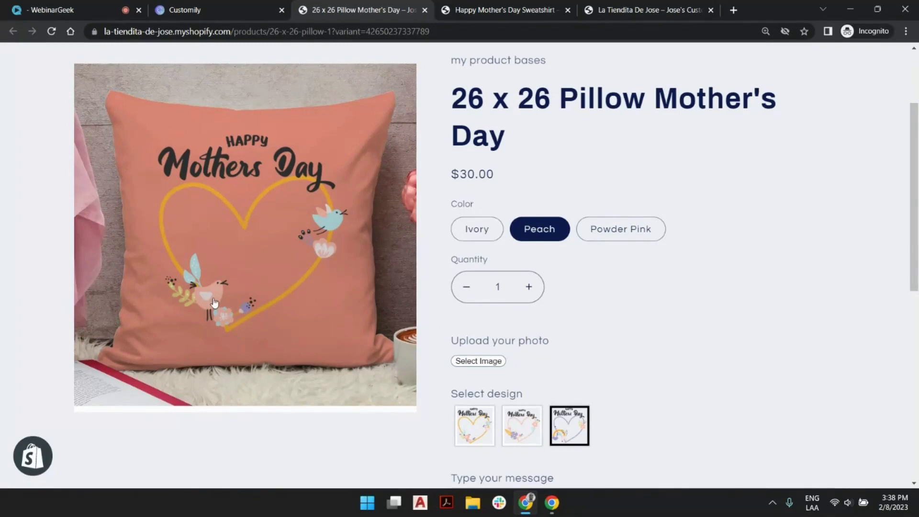
Try out the message field on the product page, leaving "b" as the message, and return to the Customily store page
scroll(647, 260, down, 2)
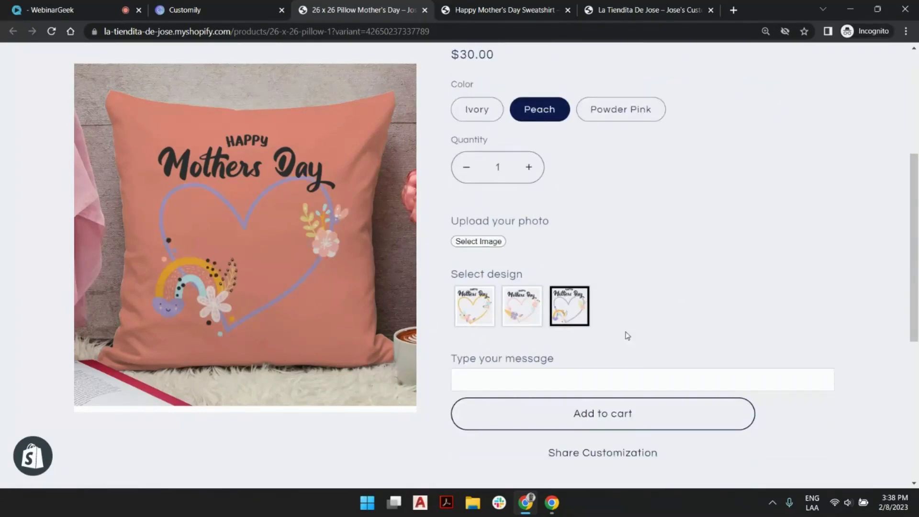
click(584, 380)
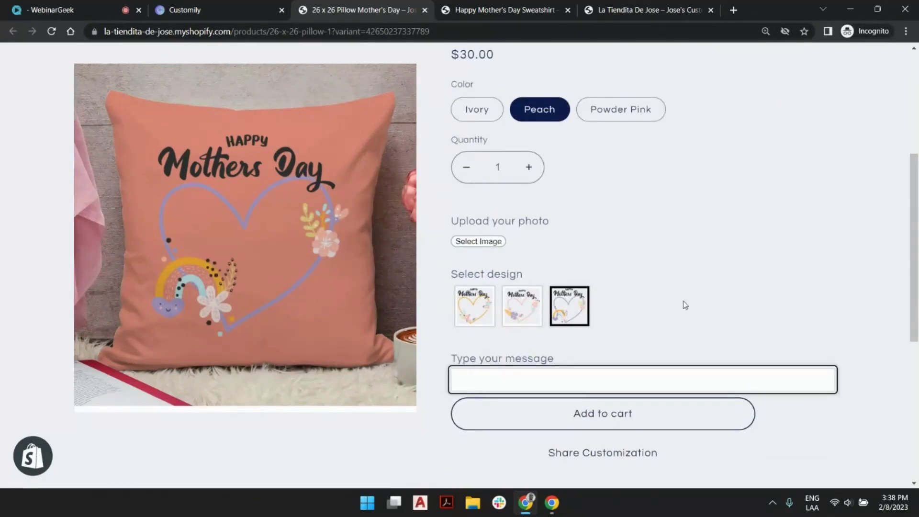
text(best fa)
key(BackSpace)
key(BackSpace)
text(day)
key(BackSpace)
key(BackSpace)
key(BackSpace)
key(BackSpace)
key(BackSpace)
key(BackSpace)
key(BackSpace)
click(686, 305)
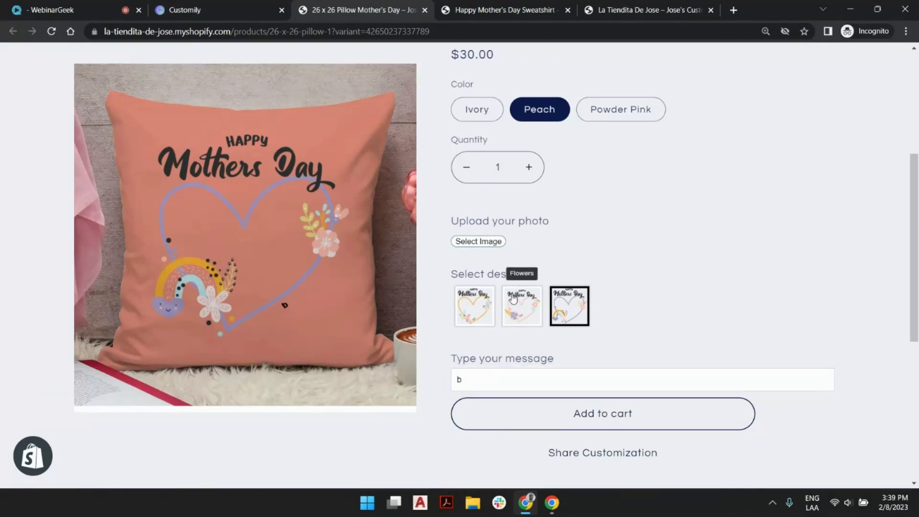
click(260, 6)
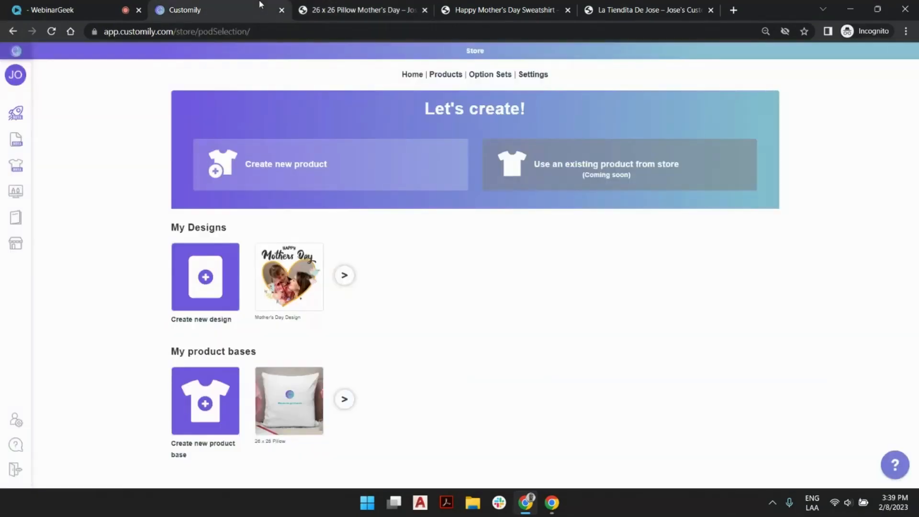
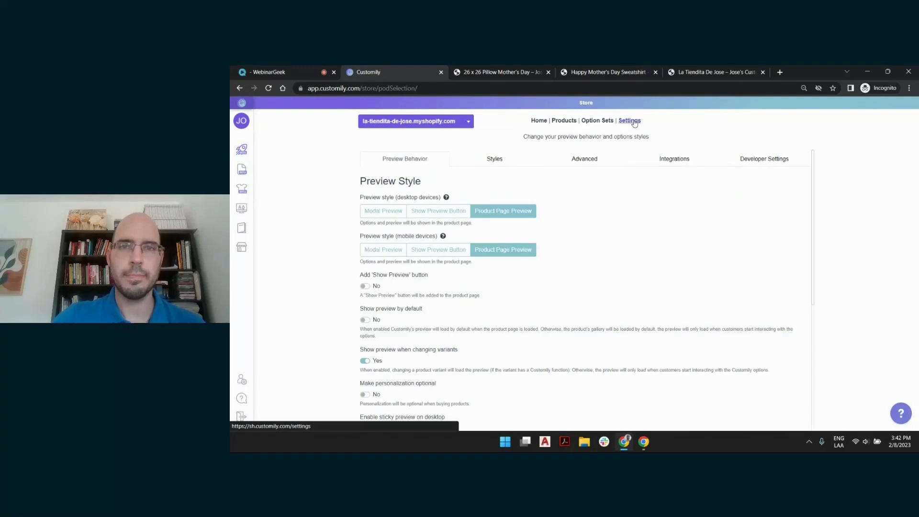
Review the print provider integrations in the store settings, from Printful and Printify through Gearment, Gelato and Casestry
click(675, 160)
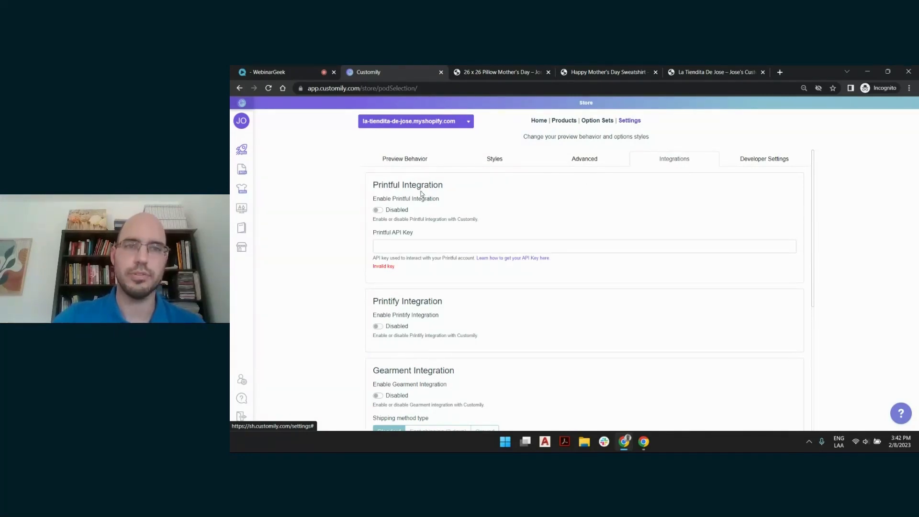
scroll(672, 241, down, 3)
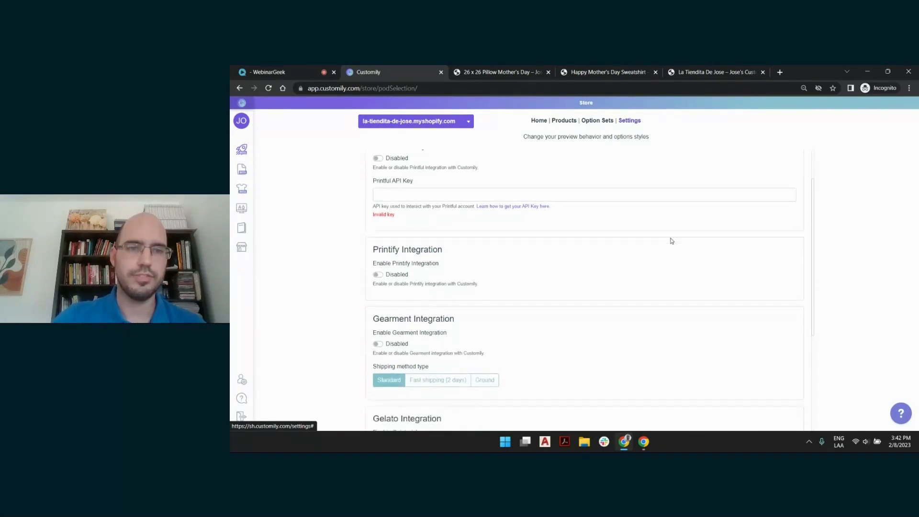
scroll(671, 240, down, 3)
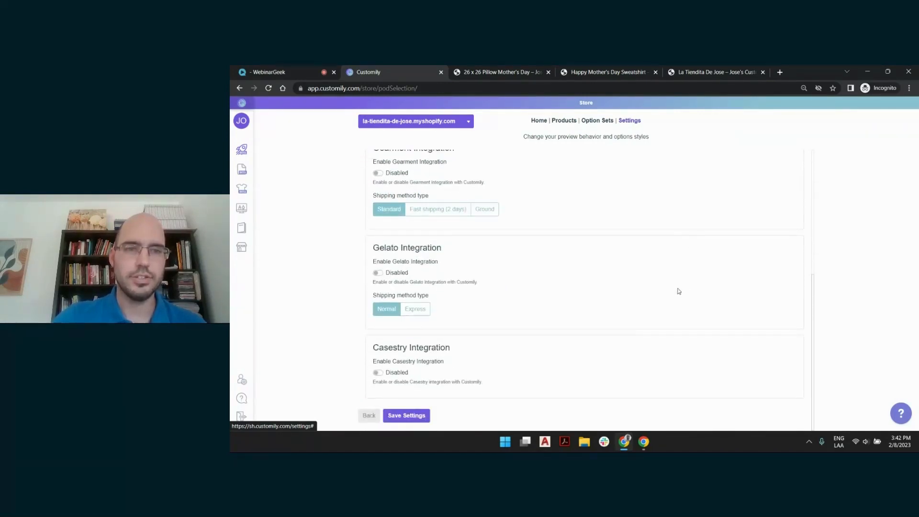
scroll(679, 291, up, 6)
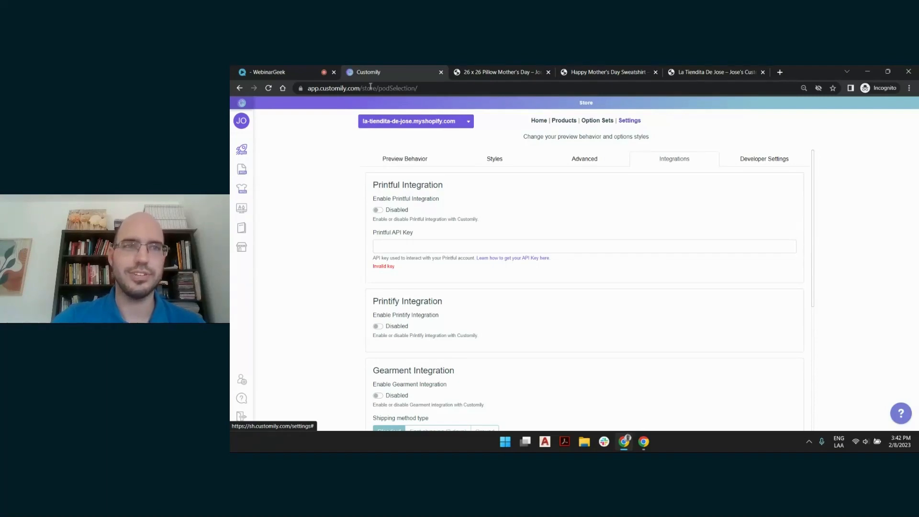
click(296, 68)
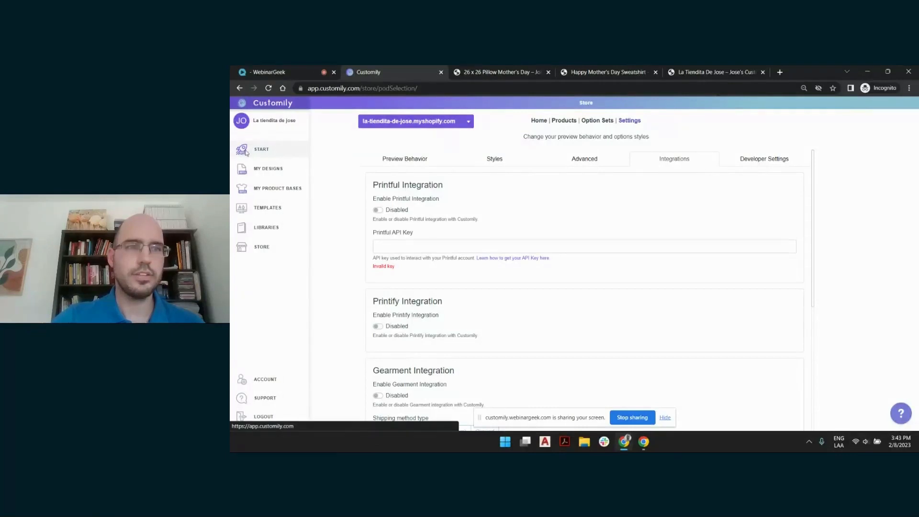
From the templates list, open the second Heavy Blend Crewneck Sweatshirt Mother's Day template on page 2 for editing
click(242, 149)
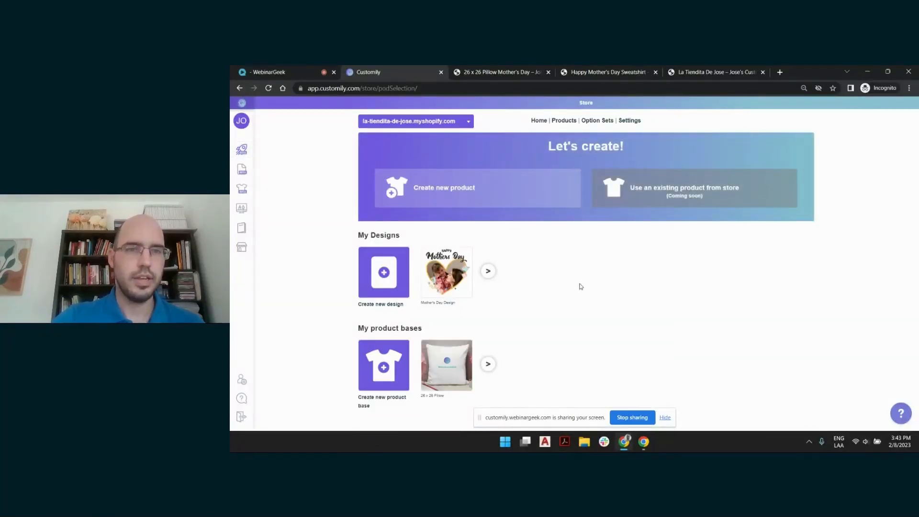
mouse_move(247, 163)
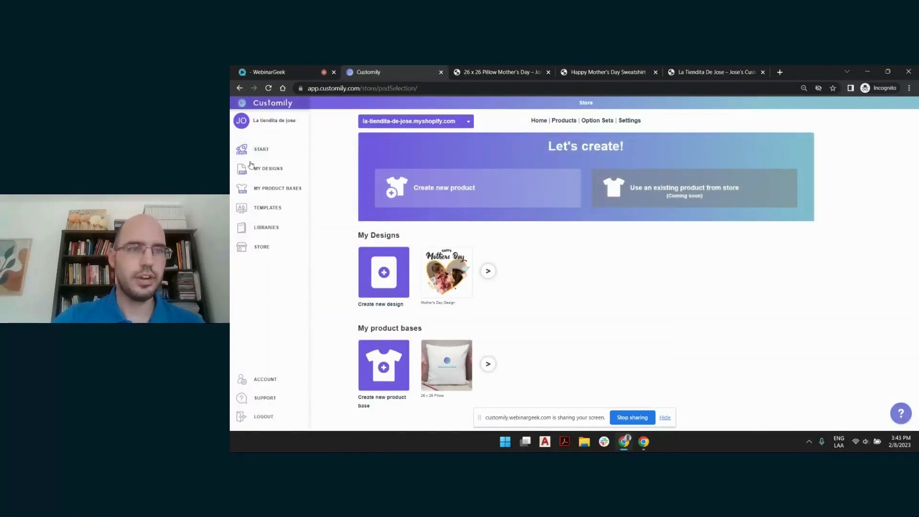
click(271, 209)
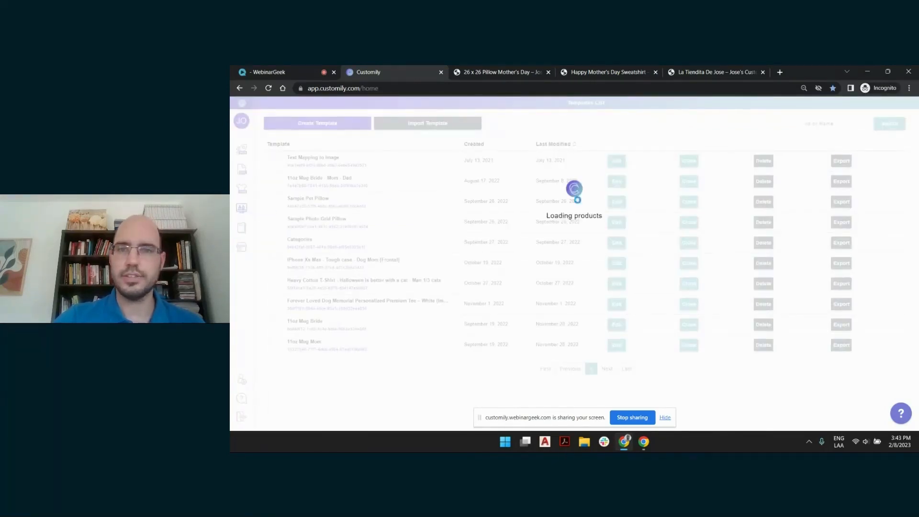
click(665, 417)
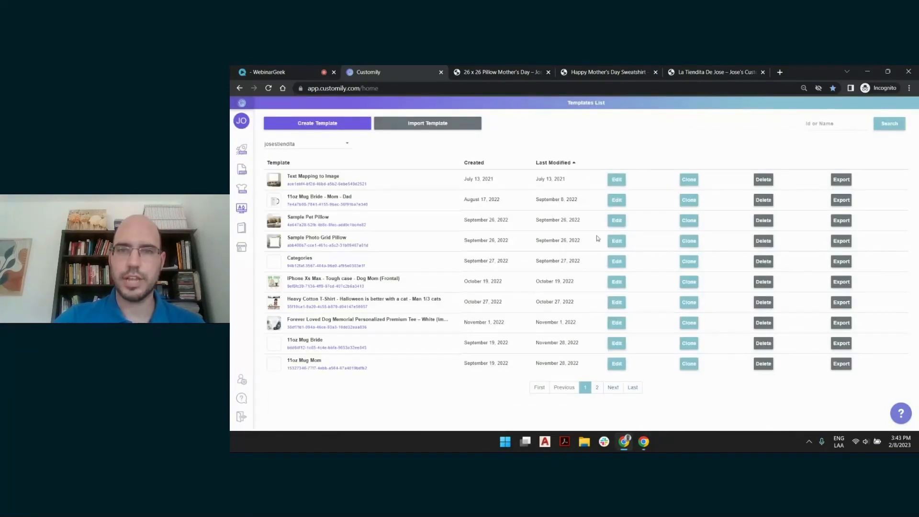
click(596, 388)
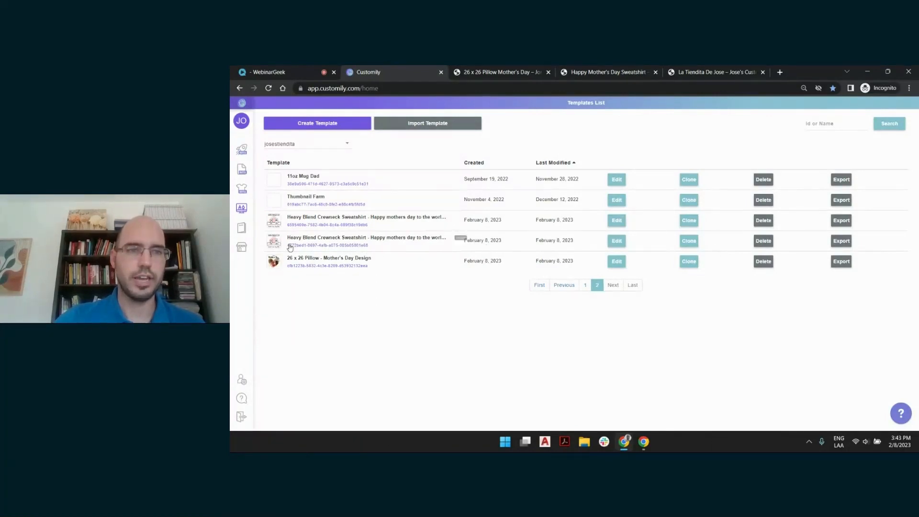
click(615, 242)
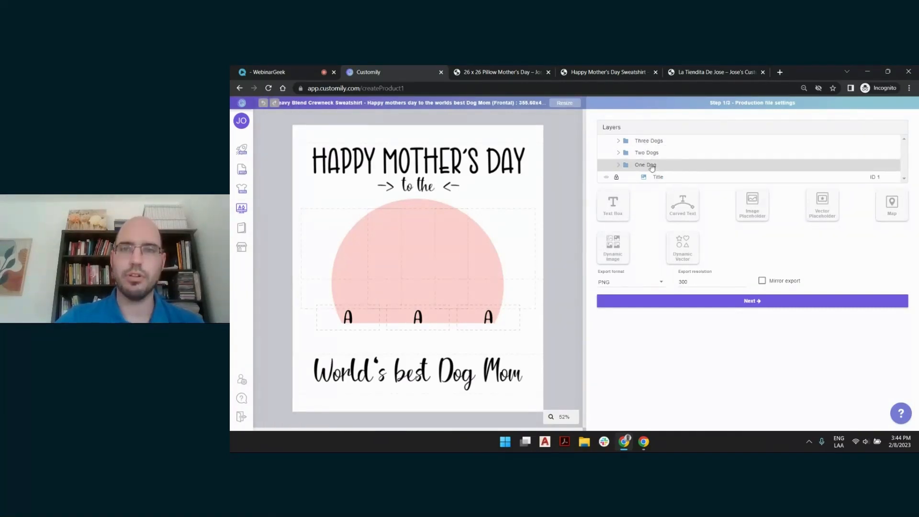
Examine the Title layer and the One Dog, Two Dogs and Three Dogs layouts on the sweatshirt design
click(663, 178)
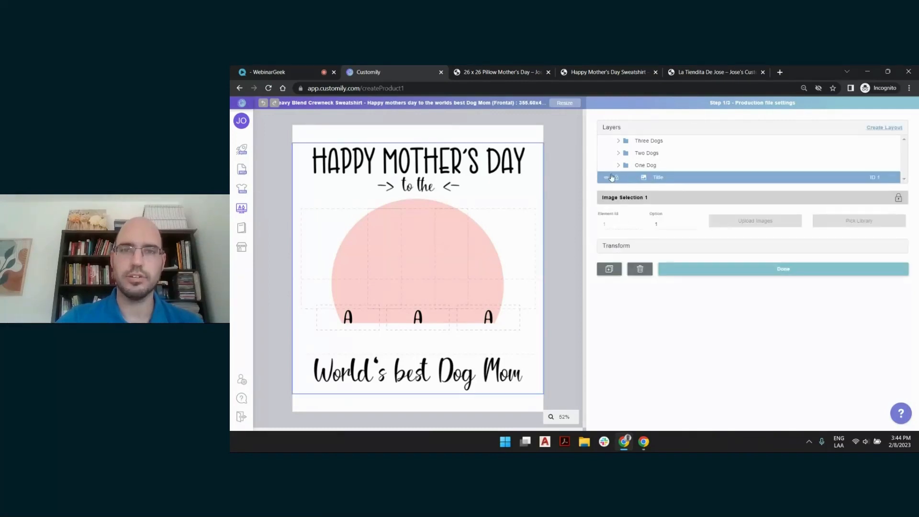
click(642, 165)
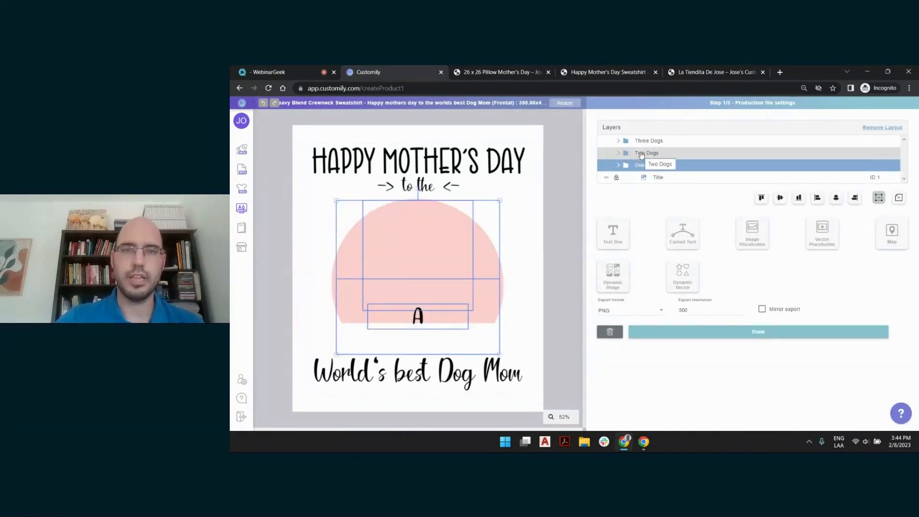
click(642, 153)
click(644, 141)
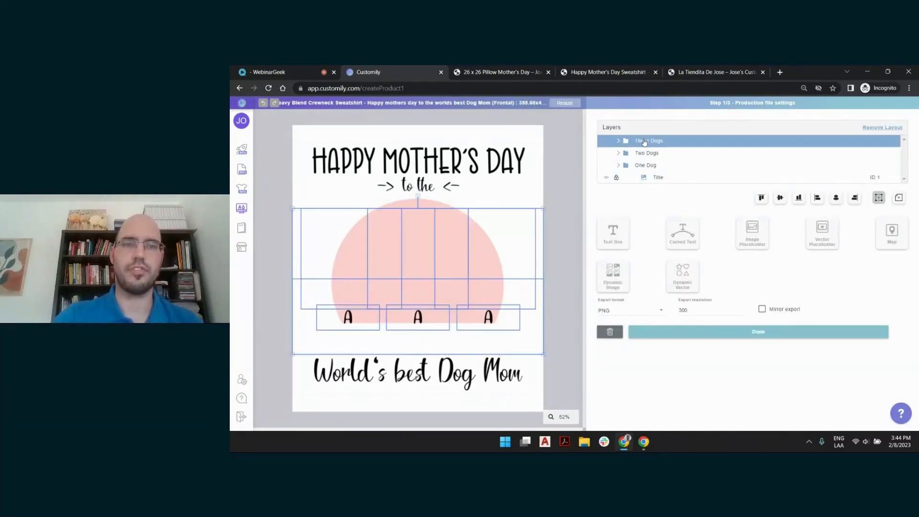
click(579, 158)
Examine the 1st and 3rd Dog name text layers inside the Three Dogs layout, and collapse the layout again
click(619, 141)
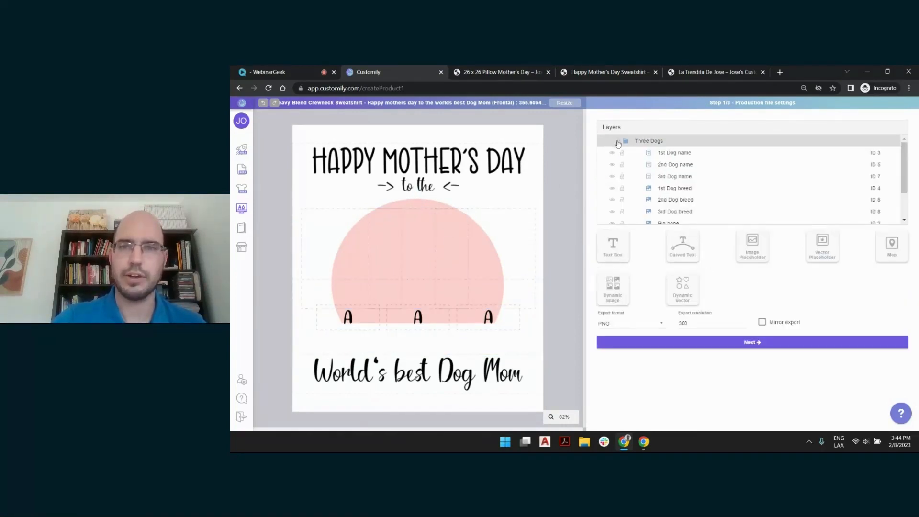
click(672, 153)
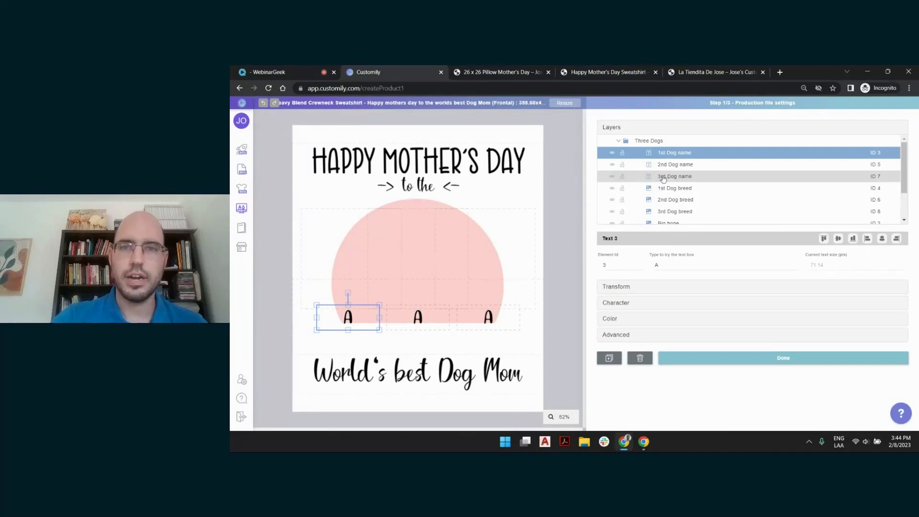
click(663, 177)
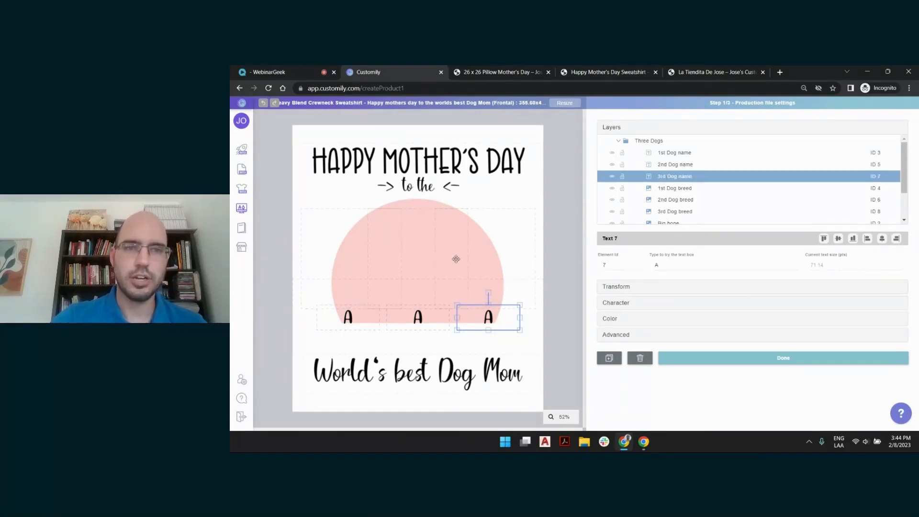
click(556, 154)
click(619, 141)
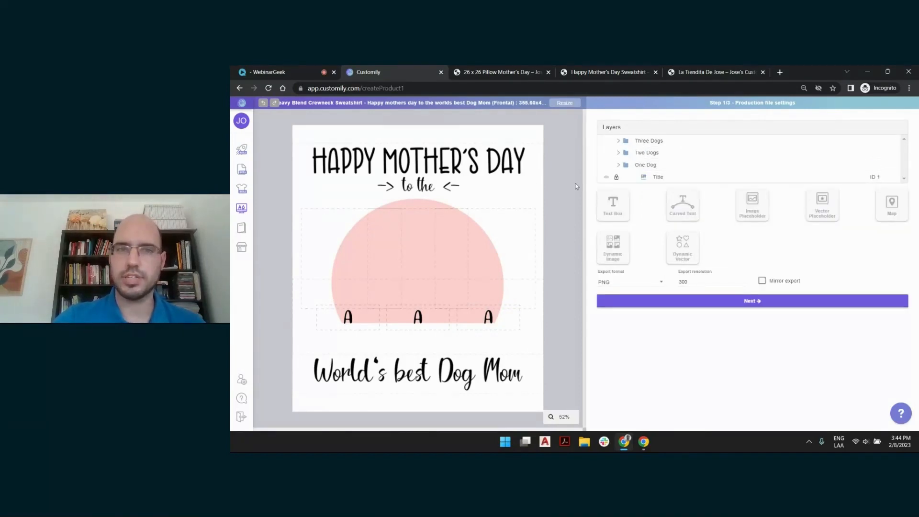
Check the sweatshirt's Title layer, continue to the template's preview settings, and switch to the WebinarGeek page
click(659, 177)
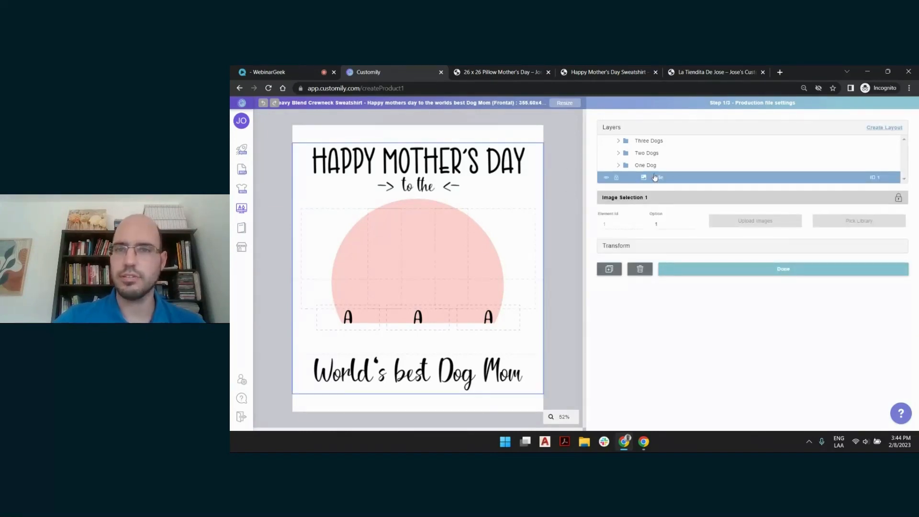
click(571, 162)
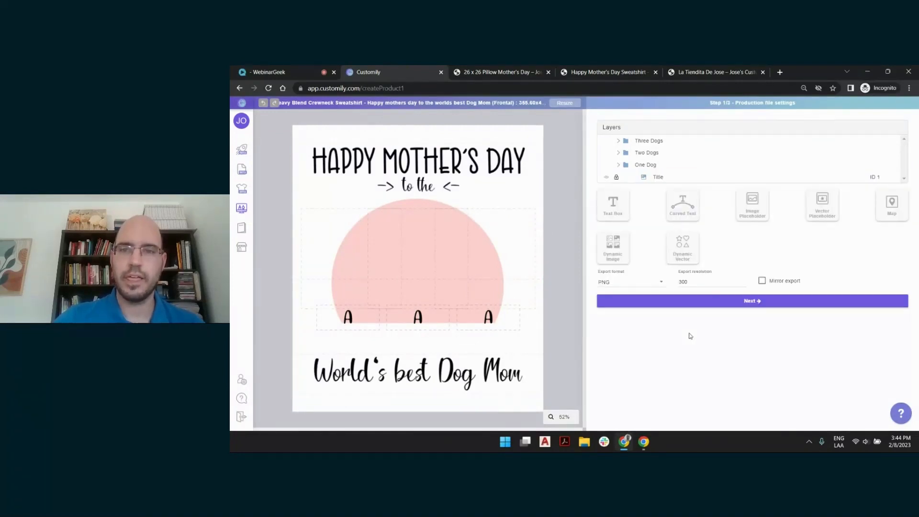
click(759, 306)
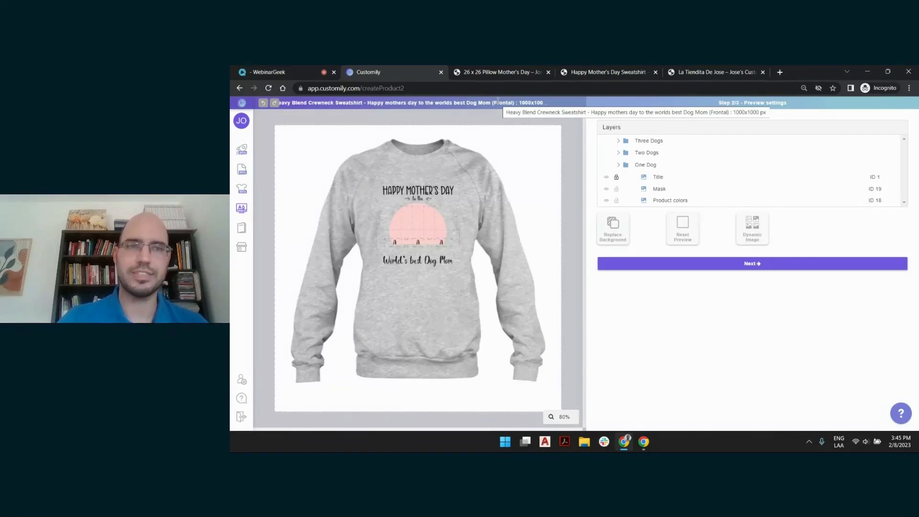
click(286, 71)
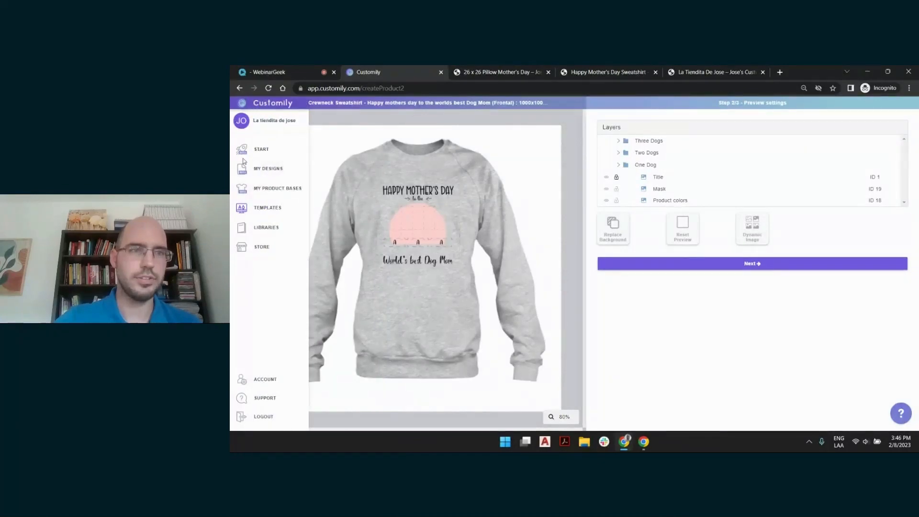
Return to the Customily store, sync its product list and open the first-listed 26 x 26 Pillow Mother's Day product
click(246, 150)
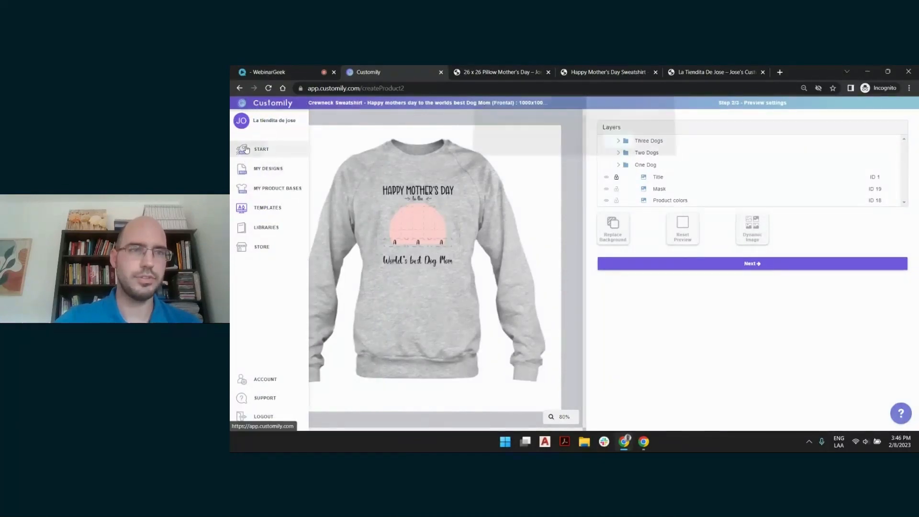
key(Return)
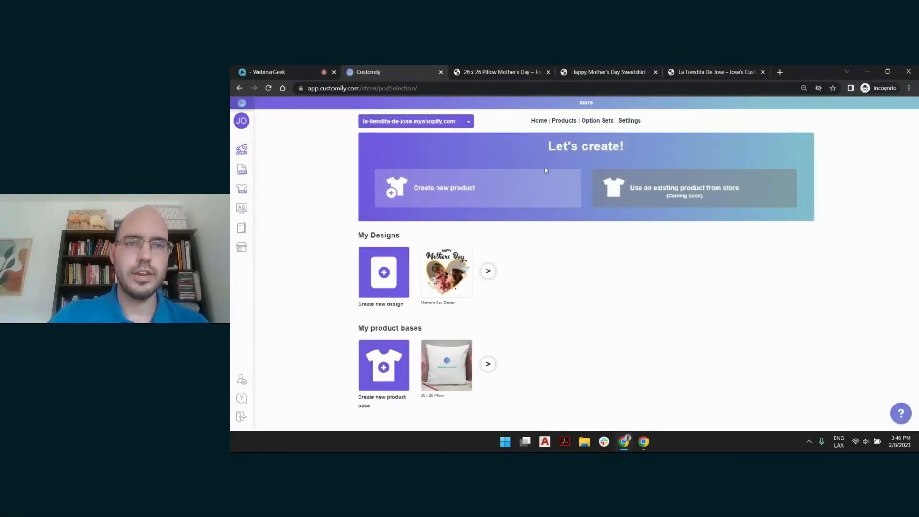
click(566, 125)
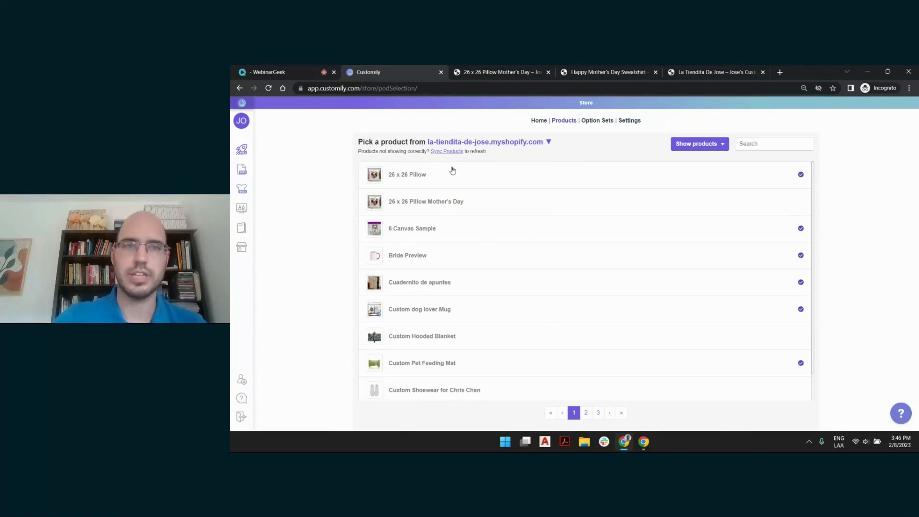
click(448, 152)
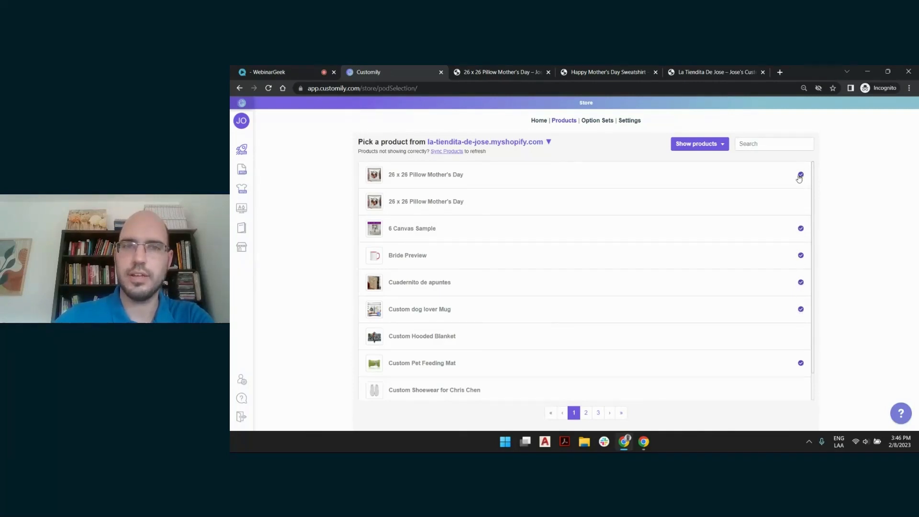
click(425, 180)
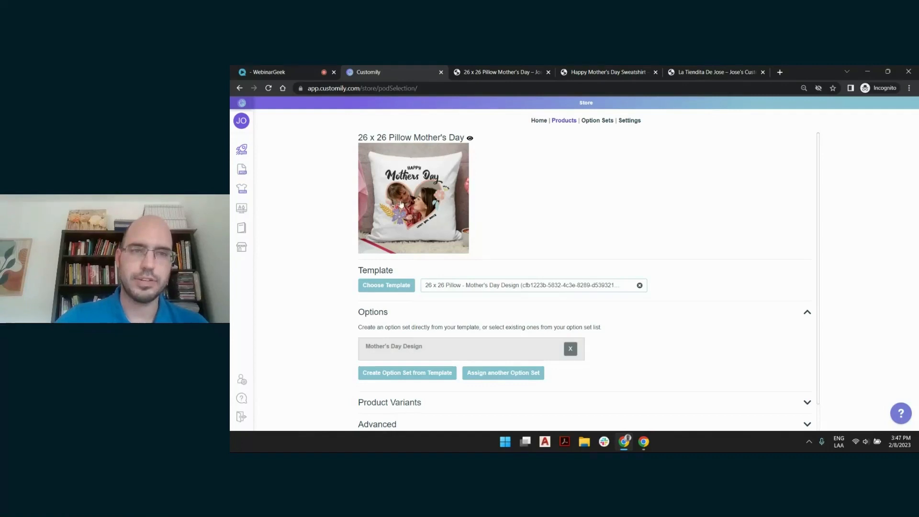
In the Mother's Day Design option set, set the "Type your message" option's placeholder to "Love you mommy" and save the set
click(389, 346)
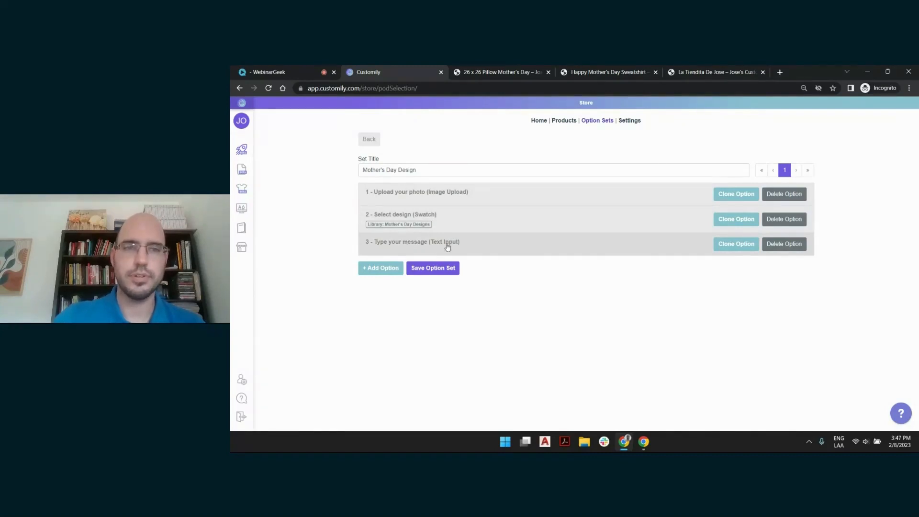
click(463, 243)
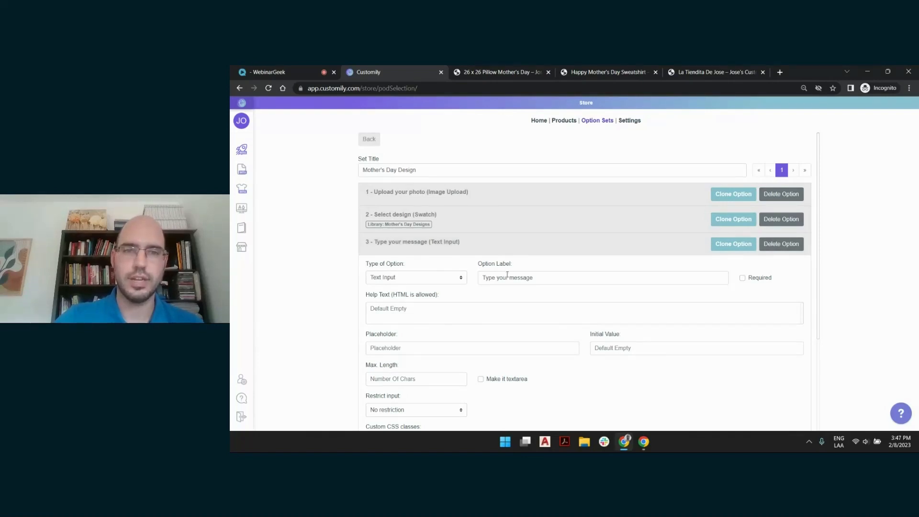
scroll(487, 228, down, 1)
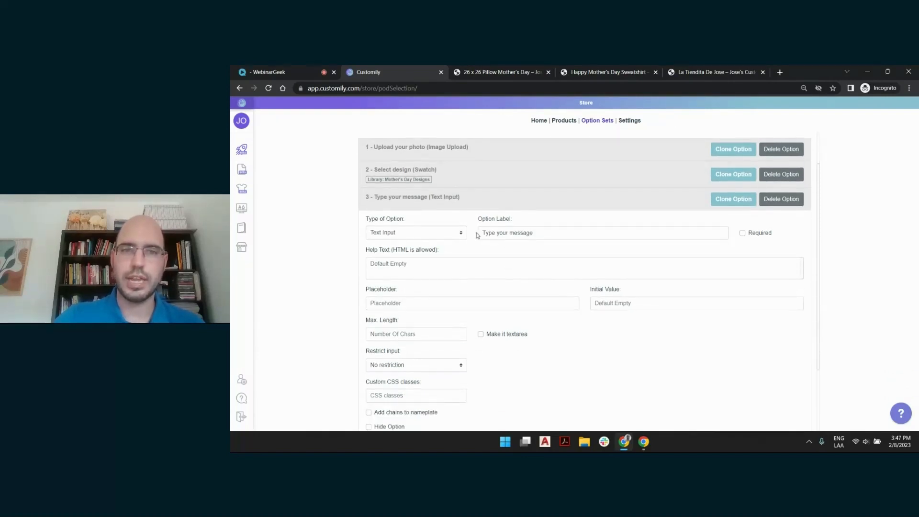
scroll(529, 227, down, 1)
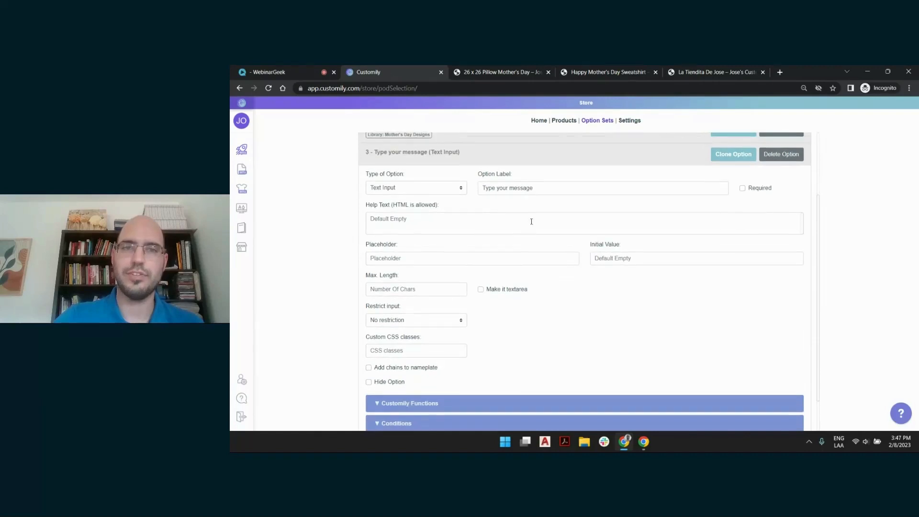
click(423, 258)
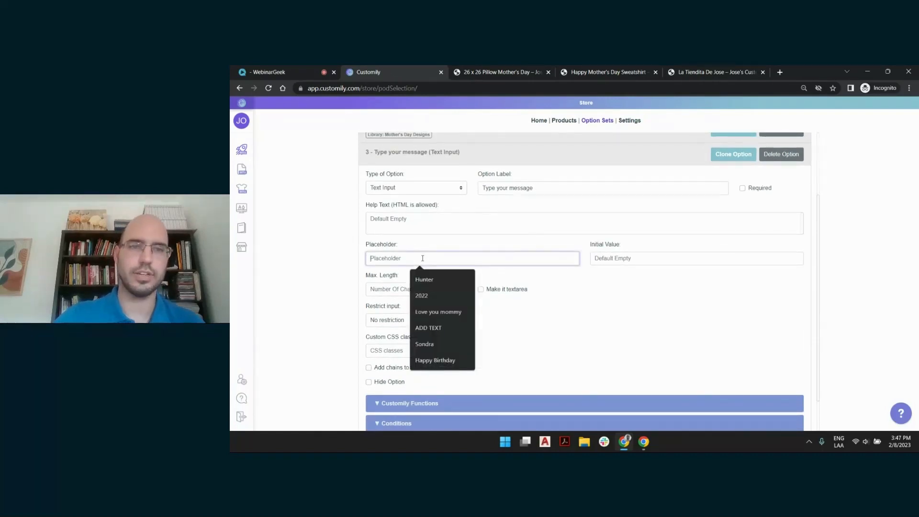
click(458, 313)
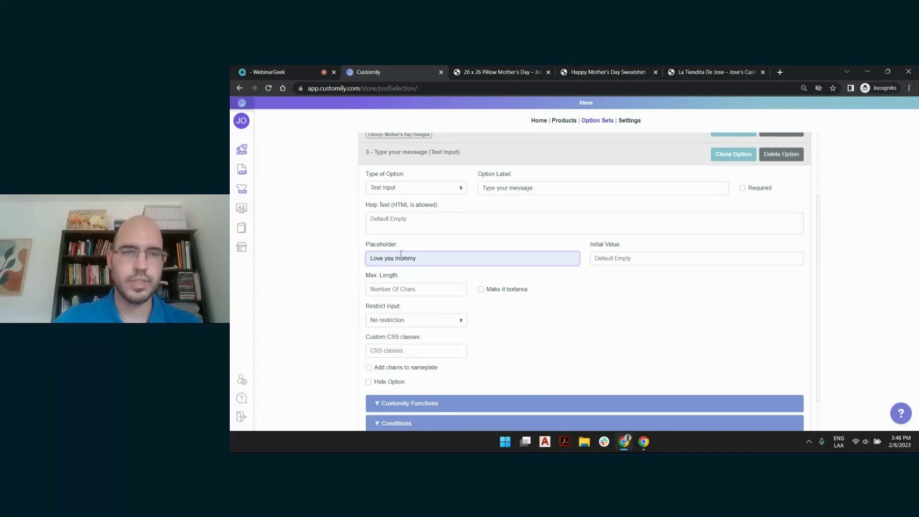
scroll(430, 246, down, 1)
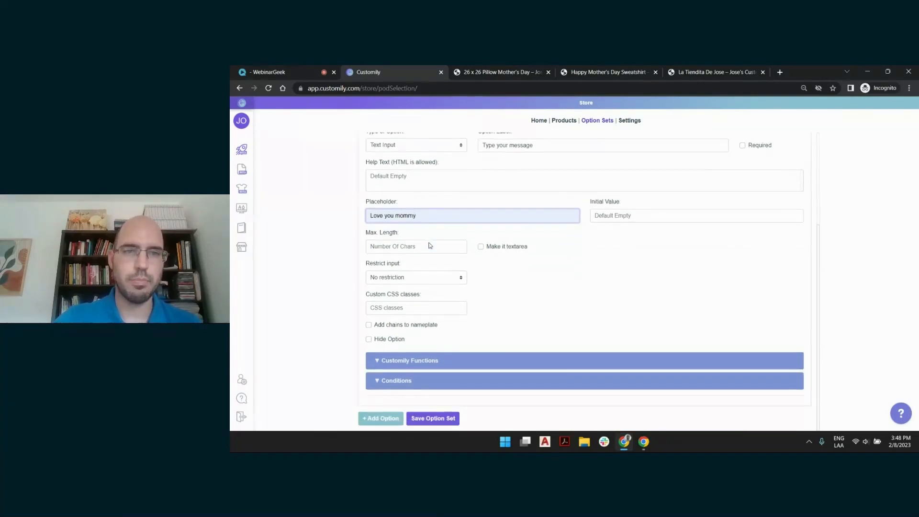
click(433, 419)
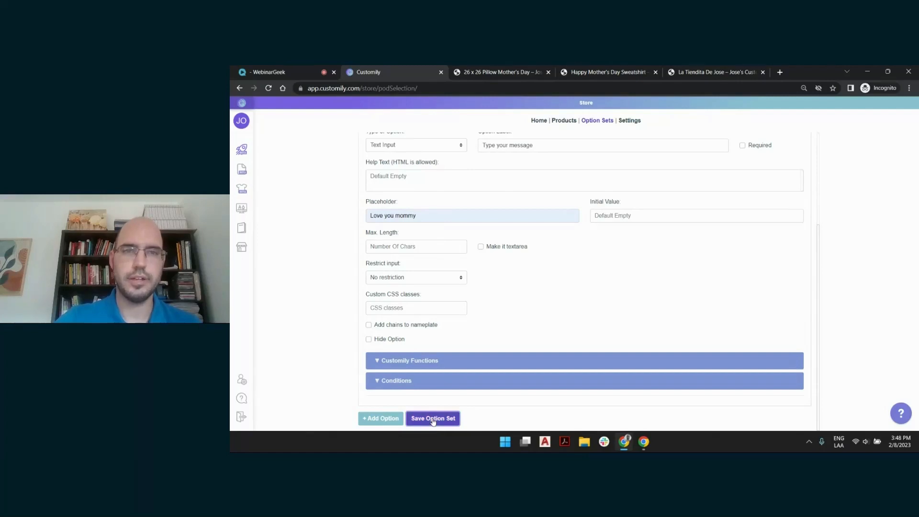
Reload the live 26 x 26 Pillow Mother's Day product page and enter "love you to the moon" as the pillow's message
click(484, 73)
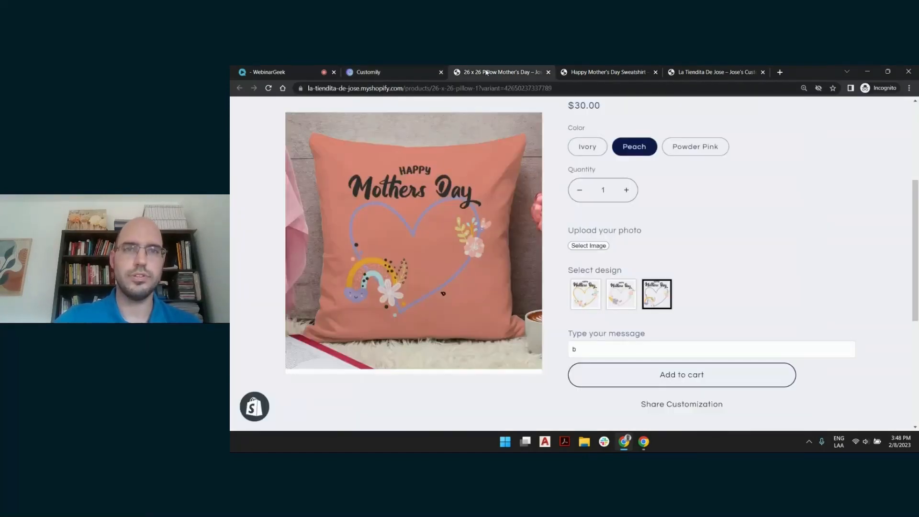
click(270, 88)
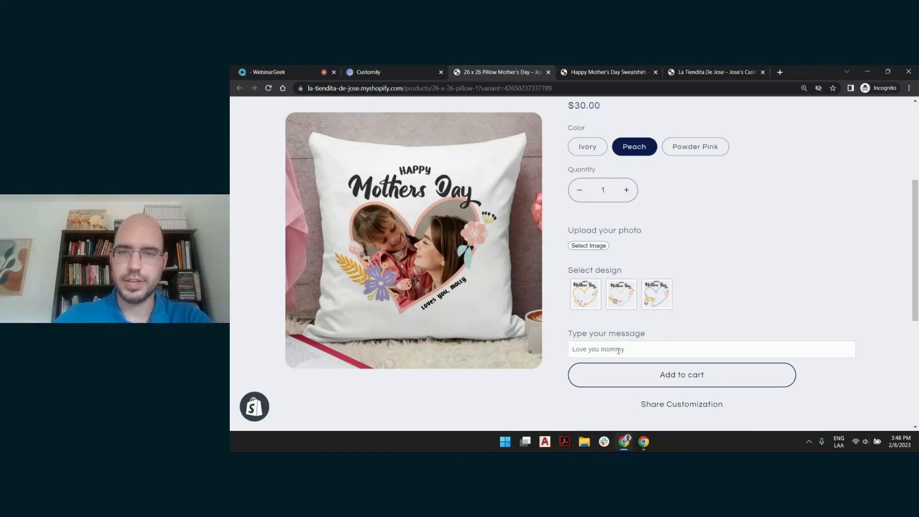
click(621, 349)
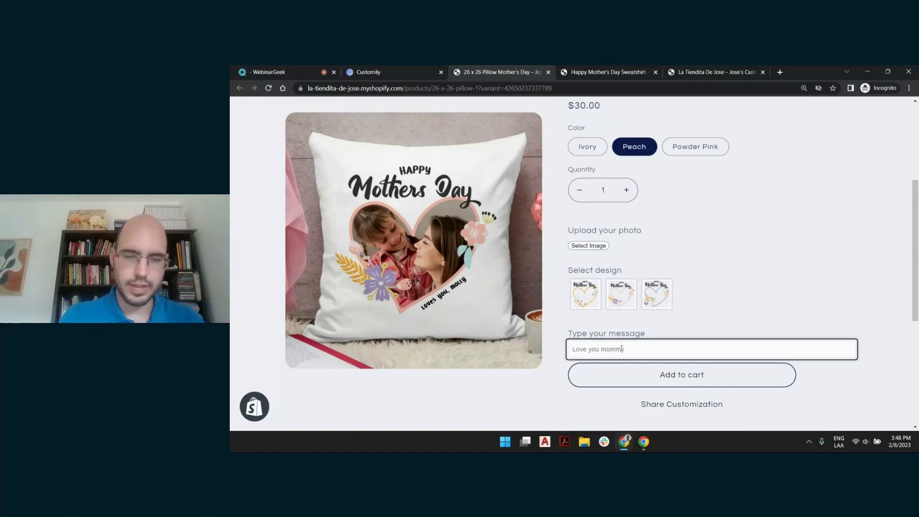
text(lov)
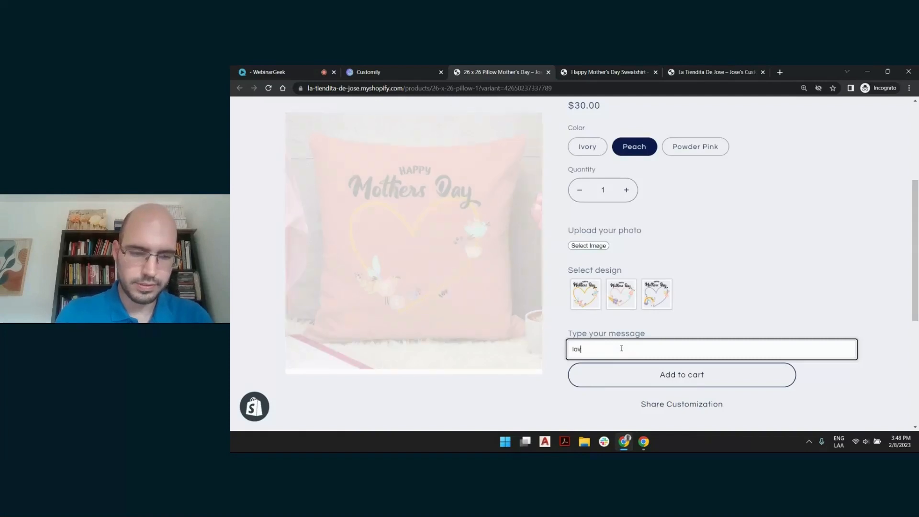
text(e you to the moon)
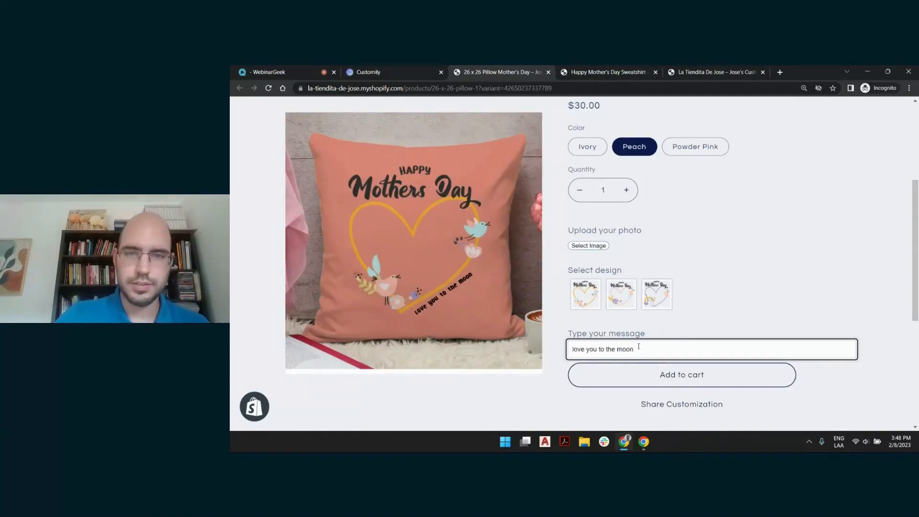
Clear the test message from the pillow's message option and switch to the WebinarGeek page
drag(635, 350, 570, 349)
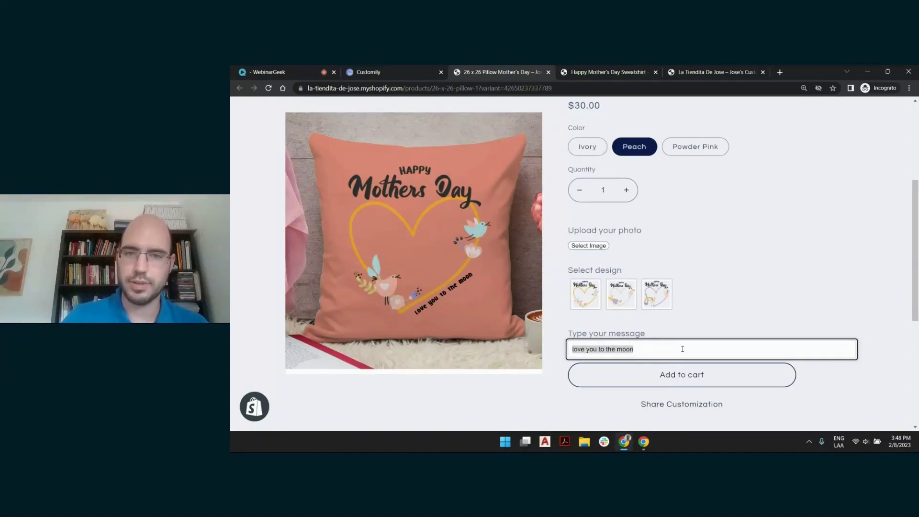
key(BackSpace)
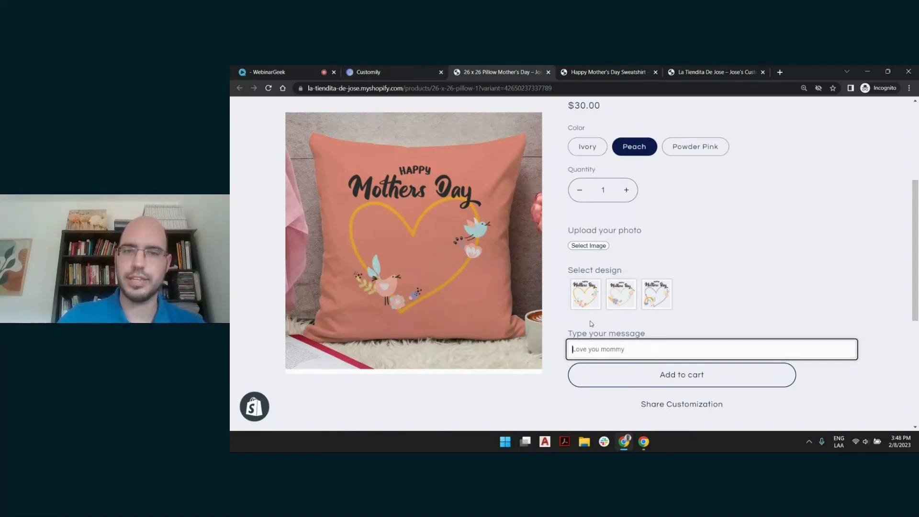
click(277, 72)
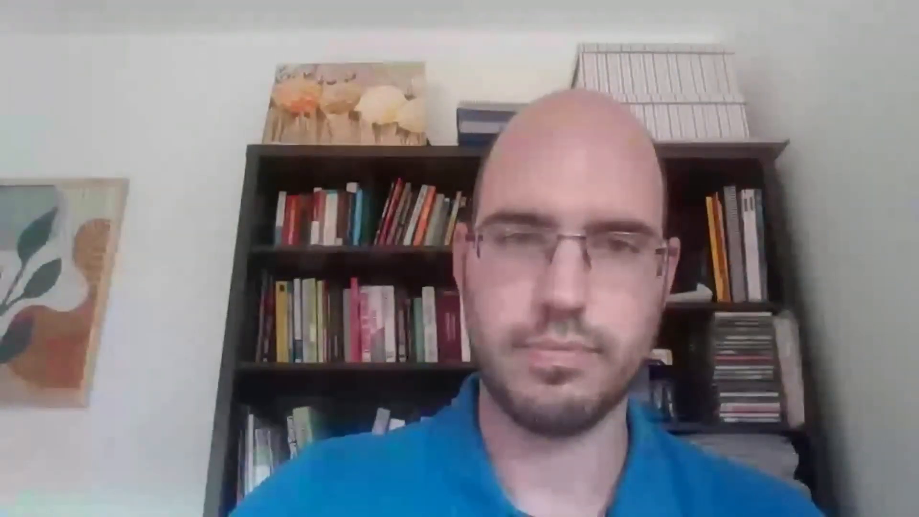